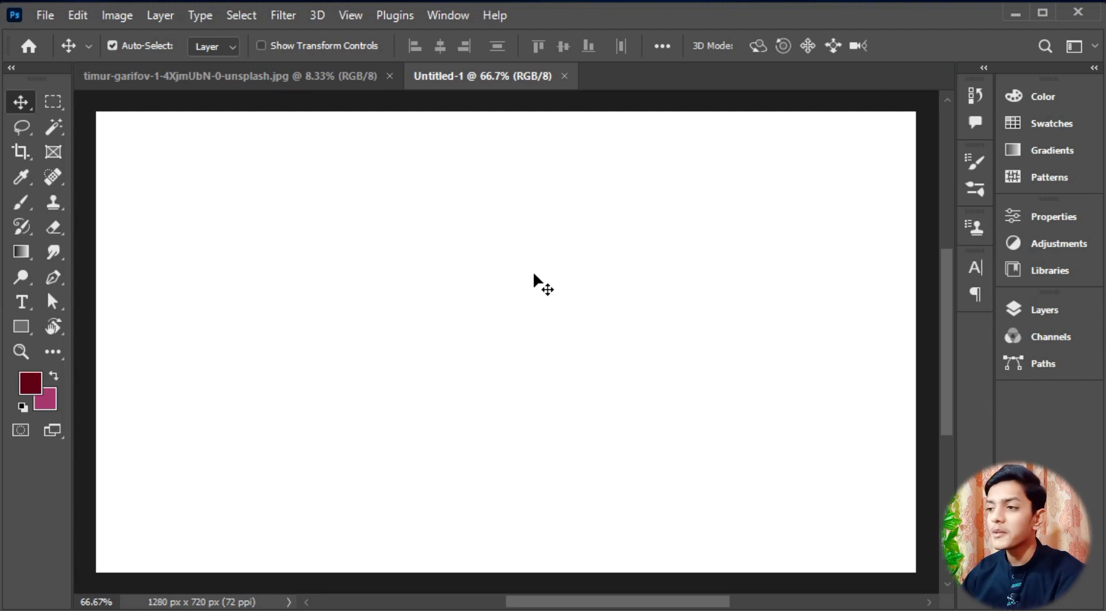
On the blank canvas, bring up the stamp tool alternatives, including the Pattern Stamp Tool
{"action": "left_click", "coordinate": [535, 274]}
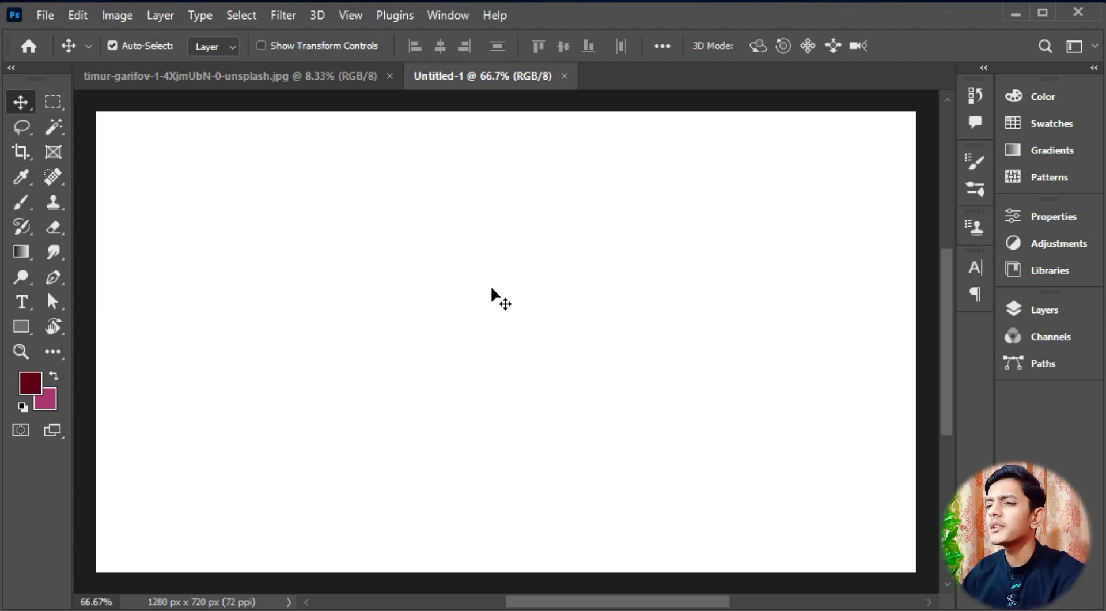
{"action": "left_click", "coordinate": [56, 205]}
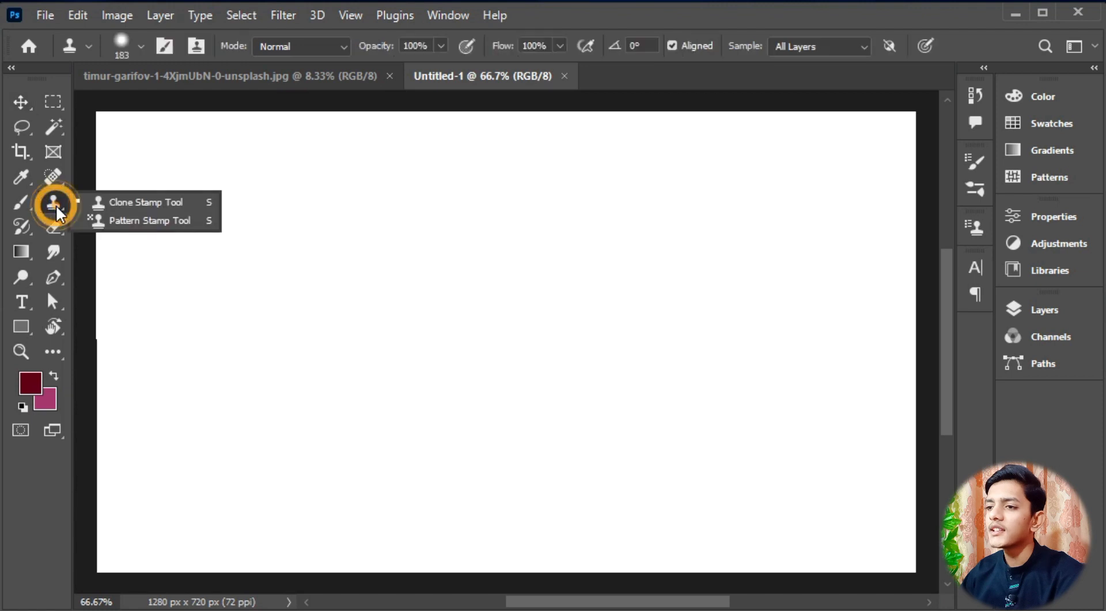
Load the Pattern Stamp Tool with the dark fern Trees pattern, test one dab, then undo it
{"action": "left_click", "coordinate": [150, 221]}
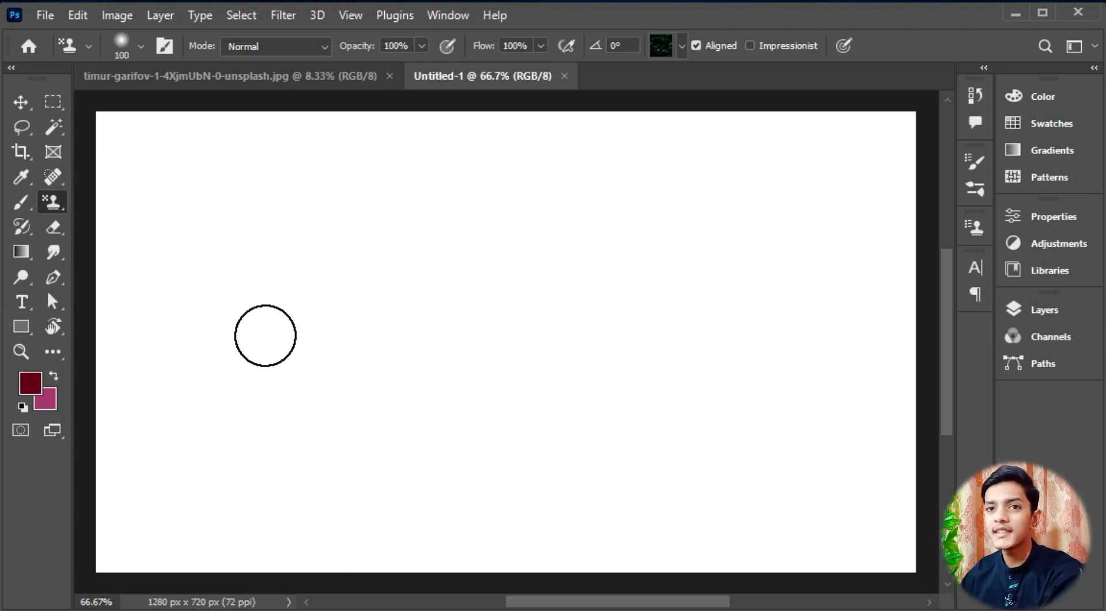
{"action": "left_click", "coordinate": [681, 45]}
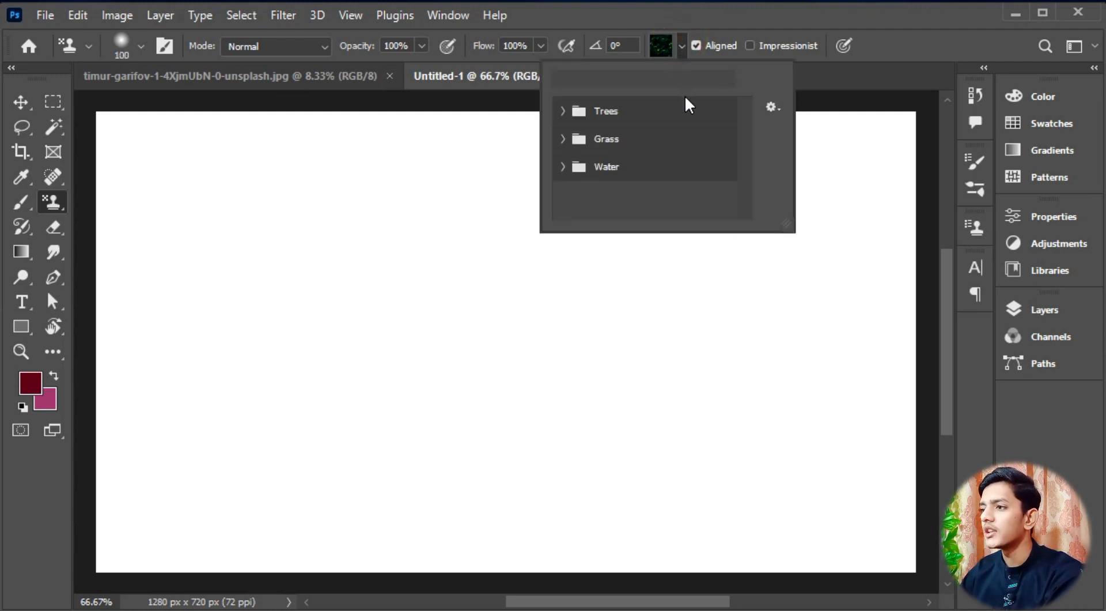
{"action": "left_click", "coordinate": [562, 112]}
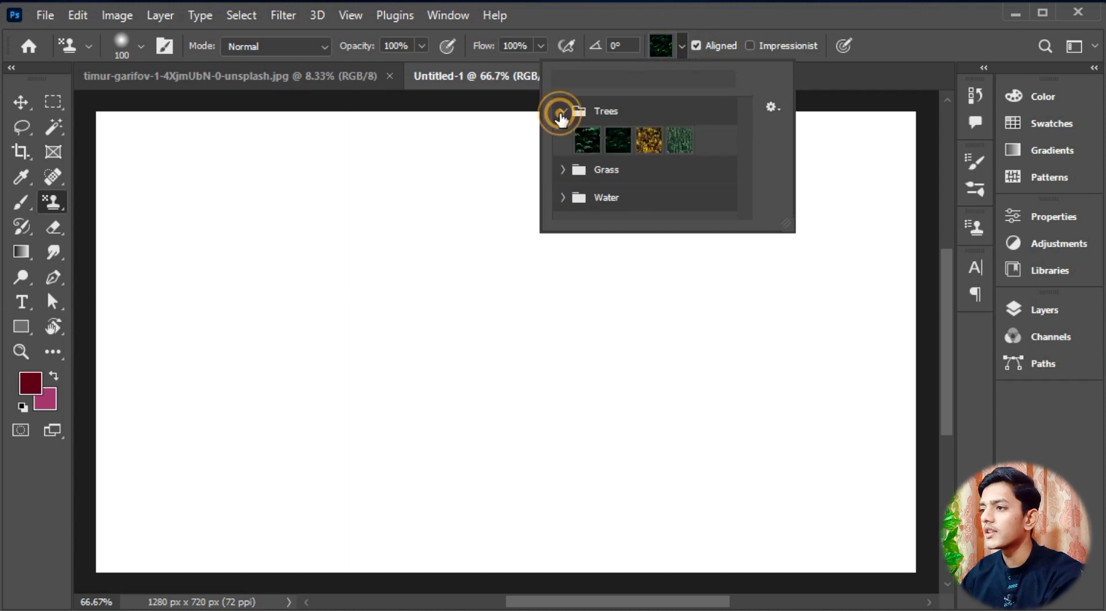
{"action": "left_click", "coordinate": [556, 175]}
{"action": "left_click", "coordinate": [562, 171]}
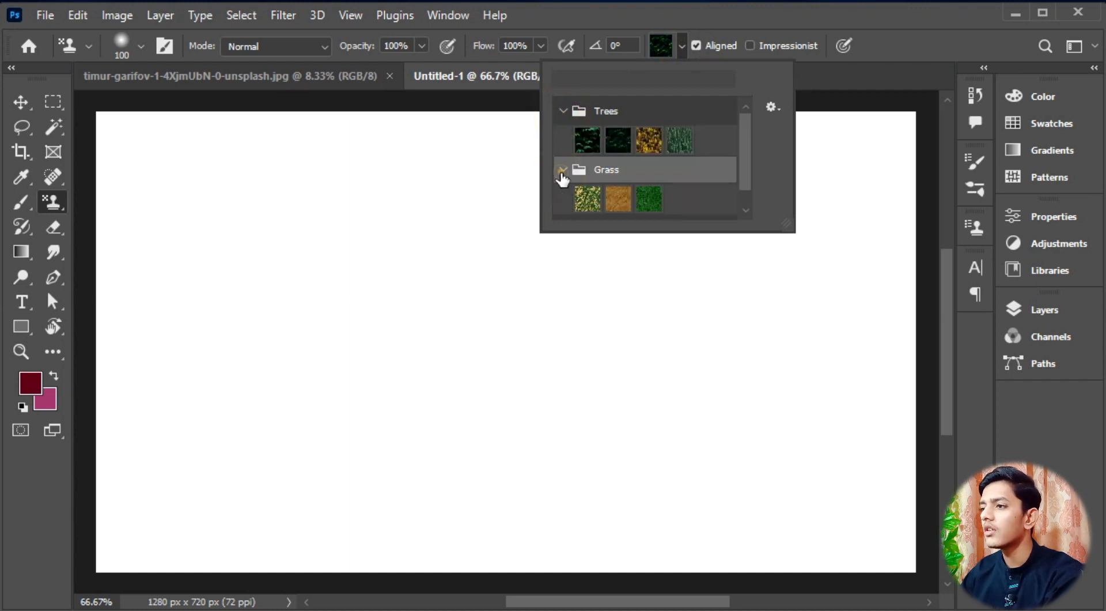
{"action": "mouse_move", "coordinate": [743, 166]}
{"action": "left_mouse_down"}
{"action": "mouse_move", "coordinate": [744, 176]}
{"action": "mouse_move", "coordinate": [744, 167]}
{"action": "left_mouse_up"}
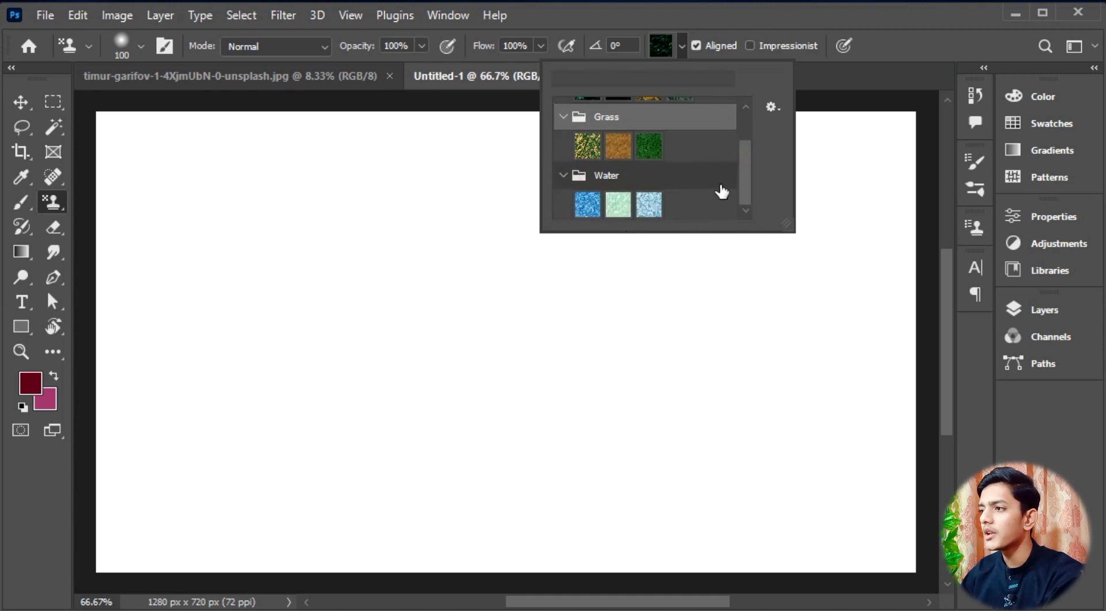
{"action": "left_click", "coordinate": [747, 147]}
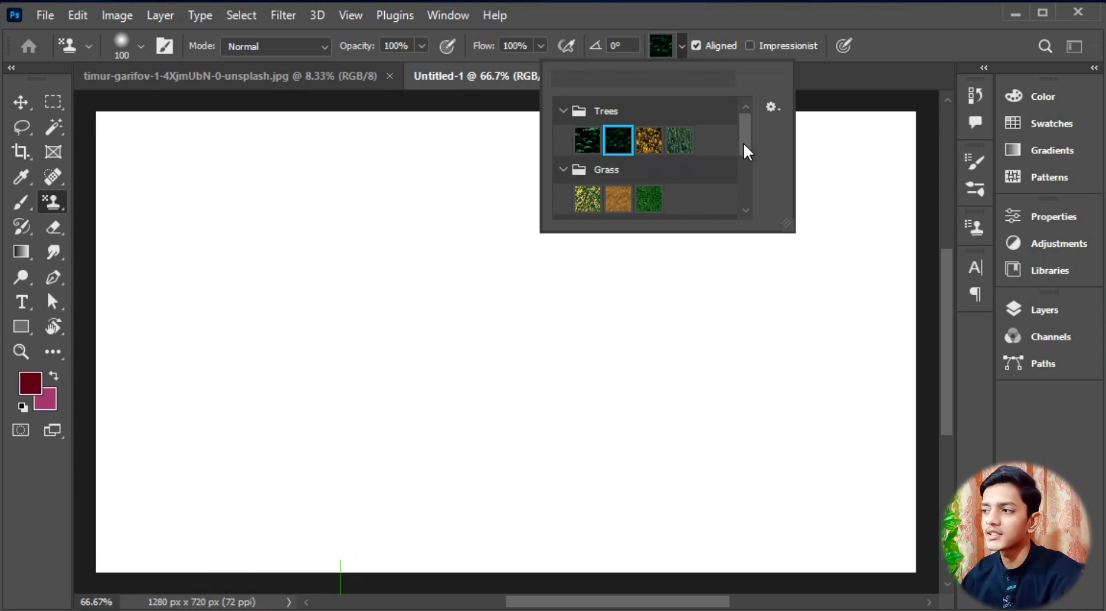
{"action": "left_click", "coordinate": [867, 266]}
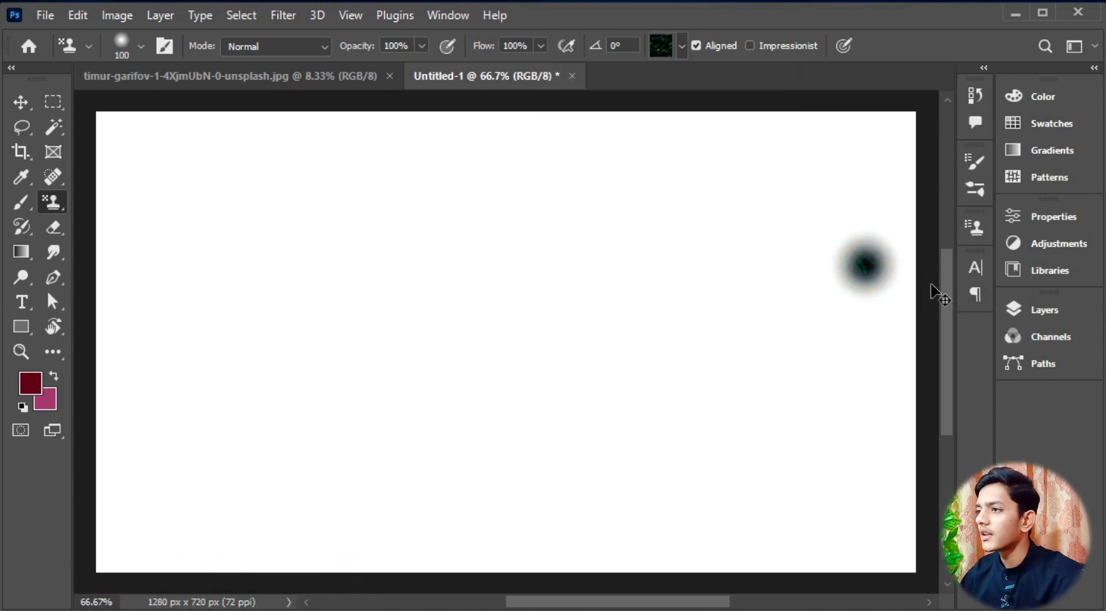
{"action": "key", "text": "ctrl+z"}
Add a new empty Layer 1 above the Background layer
{"action": "left_click", "coordinate": [1044, 311]}
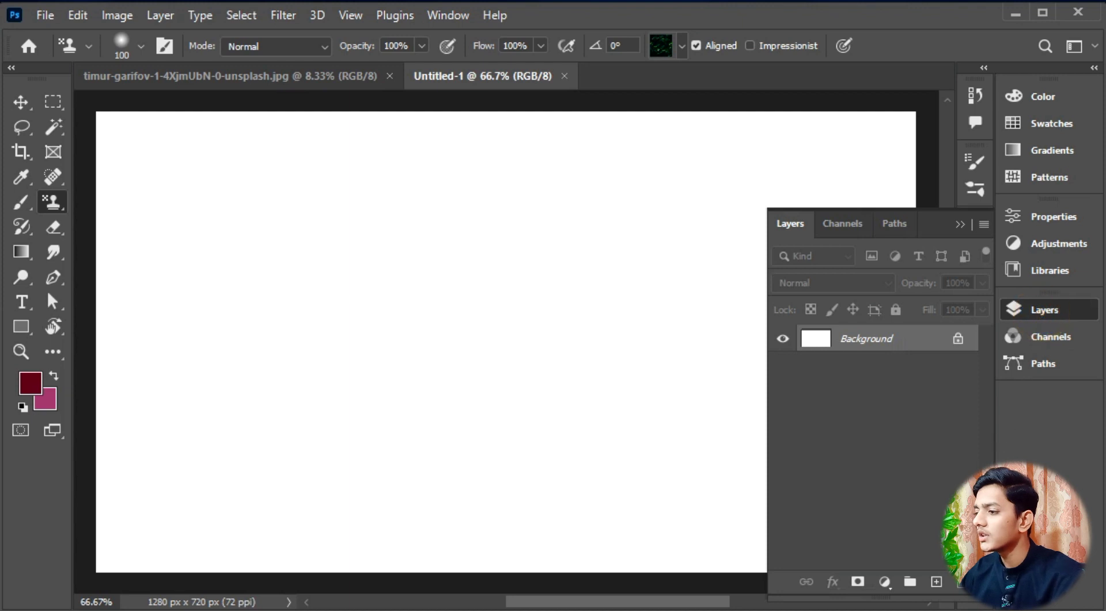
{"action": "left_click", "coordinate": [936, 581]}
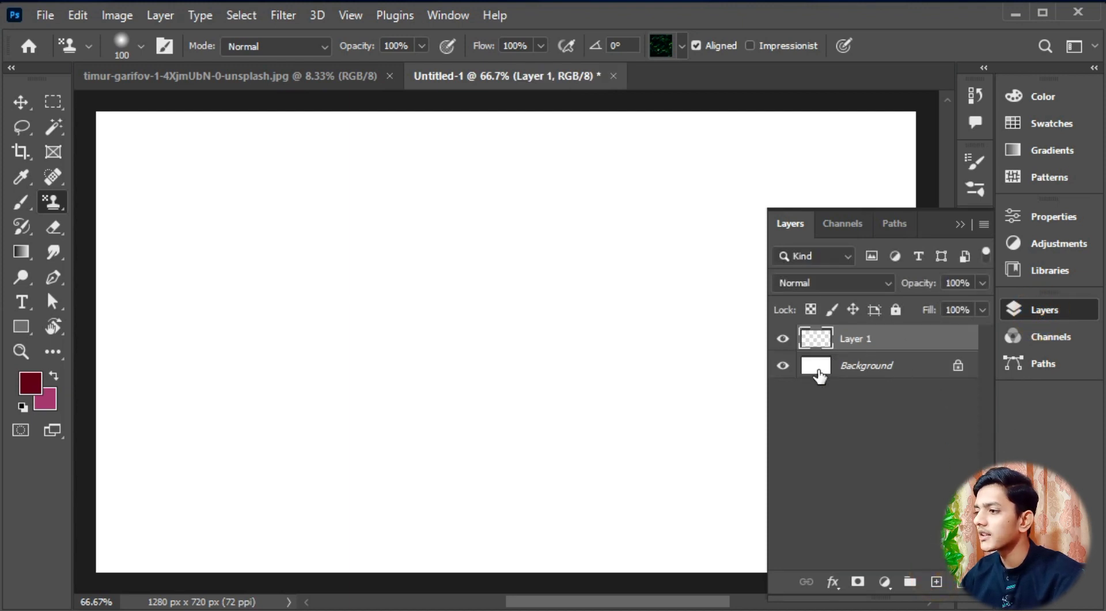
{"action": "left_click", "coordinate": [961, 224]}
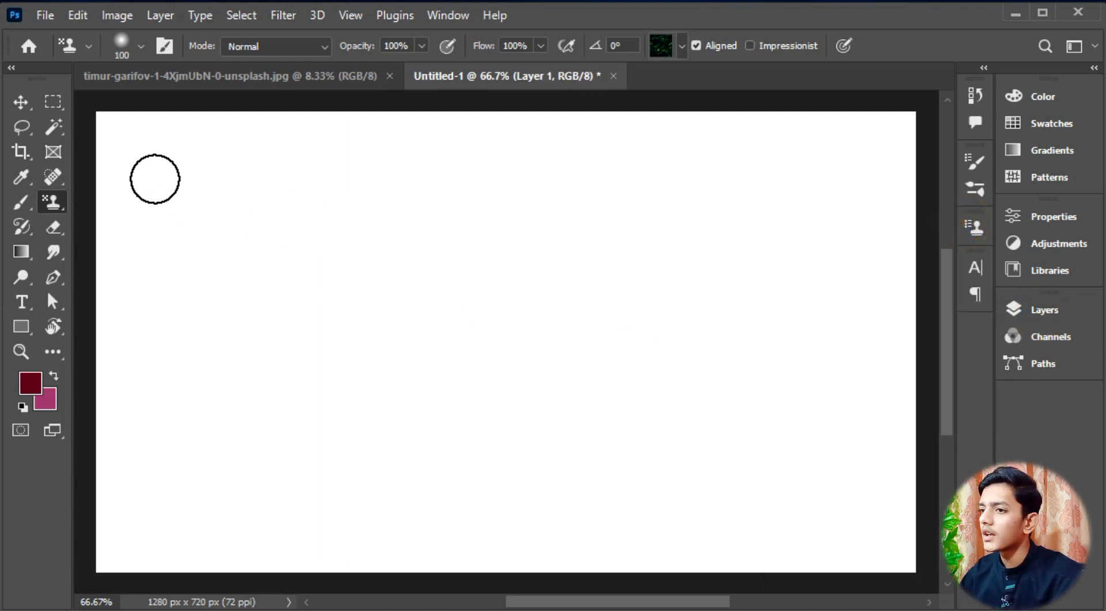
Paint fern pattern across Layer 1 with a larger brush, then undo it and shrink the brush to 150 px
{"action": "mouse_move", "coordinate": [106, 120]}
{"action": "left_mouse_down"}
{"action": "mouse_move", "coordinate": [206, 112]}
{"action": "mouse_move", "coordinate": [917, 276]}
{"action": "mouse_move", "coordinate": [870, 190]}
{"action": "mouse_move", "coordinate": [919, 464]}
{"action": "left_mouse_up"}
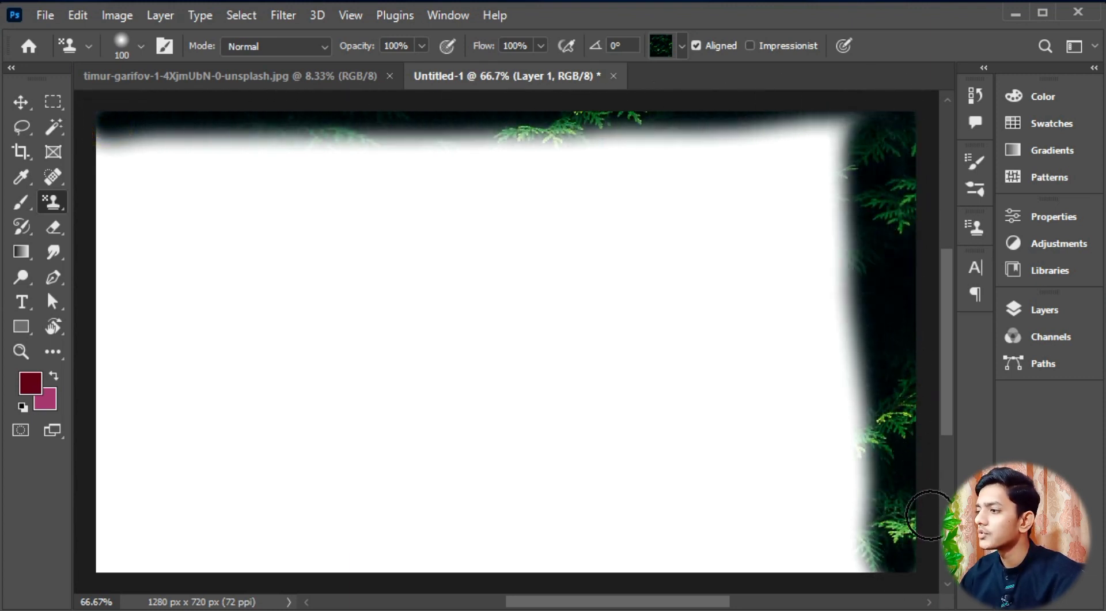
{"action": "key", "text": "bracketright"}
{"action": "key", "text": "bracketright"}
{"action": "key", "text": "bracketright"}
{"action": "key", "text": "bracketright"}
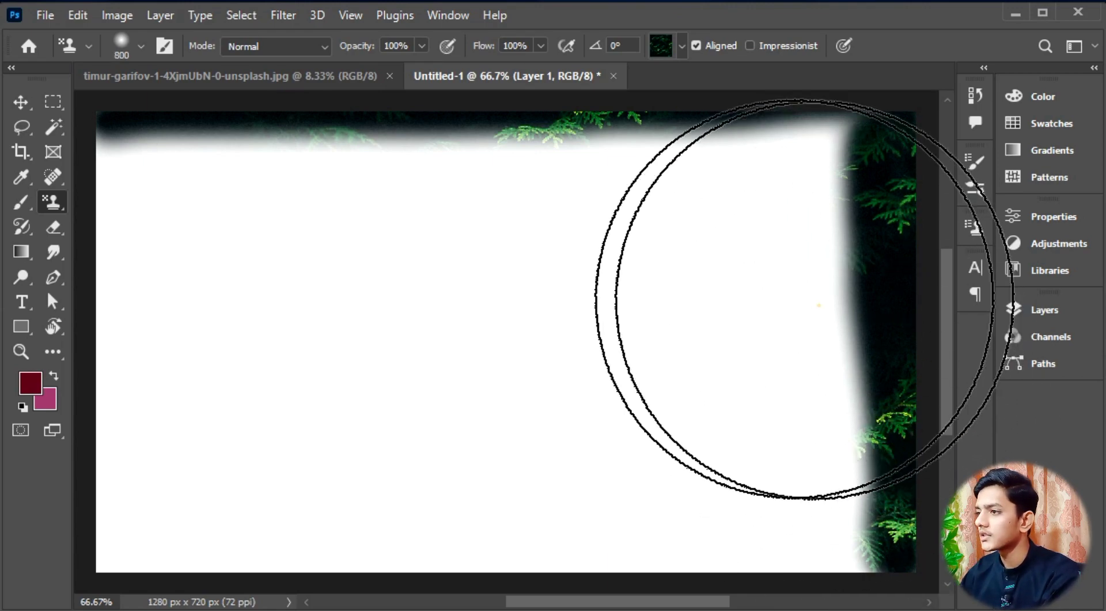
{"action": "mouse_move", "coordinate": [801, 270]}
{"action": "left_mouse_down"}
{"action": "mouse_move", "coordinate": [190, 346]}
{"action": "mouse_move", "coordinate": [275, 223]}
{"action": "mouse_move", "coordinate": [760, 234]}
{"action": "mouse_move", "coordinate": [346, 75]}
{"action": "mouse_move", "coordinate": [148, 419]}
{"action": "mouse_move", "coordinate": [465, 465]}
{"action": "mouse_move", "coordinate": [731, 457]}
{"action": "mouse_move", "coordinate": [790, 494]}
{"action": "left_mouse_up"}
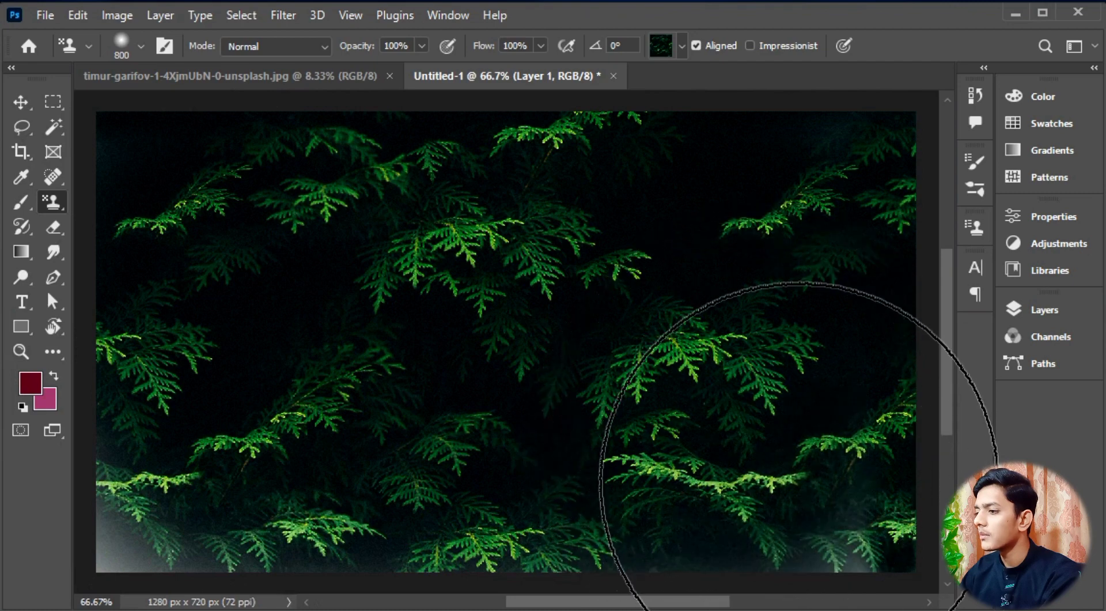
{"action": "mouse_move", "coordinate": [848, 385]}
{"action": "left_mouse_down"}
{"action": "mouse_move", "coordinate": [173, 248]}
{"action": "mouse_move", "coordinate": [148, 569]}
{"action": "mouse_move", "coordinate": [667, 494]}
{"action": "mouse_move", "coordinate": [862, 436]}
{"action": "left_mouse_up"}
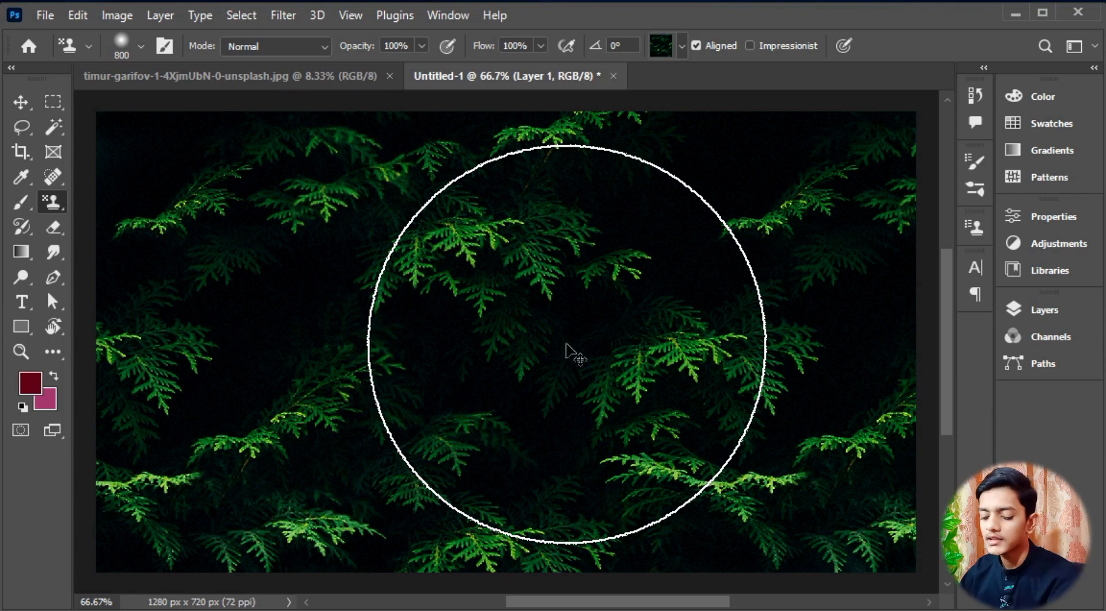
{"action": "key", "text": "ctrl+z"}
{"action": "key", "text": "ctrl+z"}
{"action": "key", "text": "ctrl+z"}
{"action": "key", "text": "ctrl+z"}
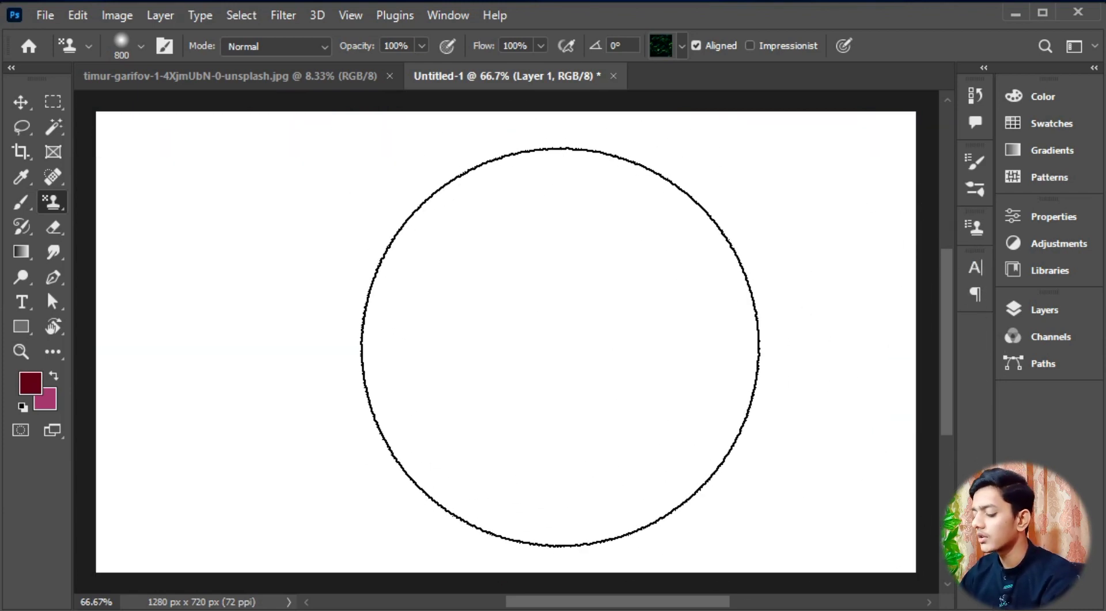
{"action": "key", "text": "bracketleft"}
{"action": "key", "text": "bracketleft"}
{"action": "key", "text": "bracketleft"}
{"action": "key", "text": "bracketleft"}
{"action": "key", "text": "bracketleft"}
{"action": "key", "text": "bracketleft"}
{"action": "key", "text": "bracketleft"}
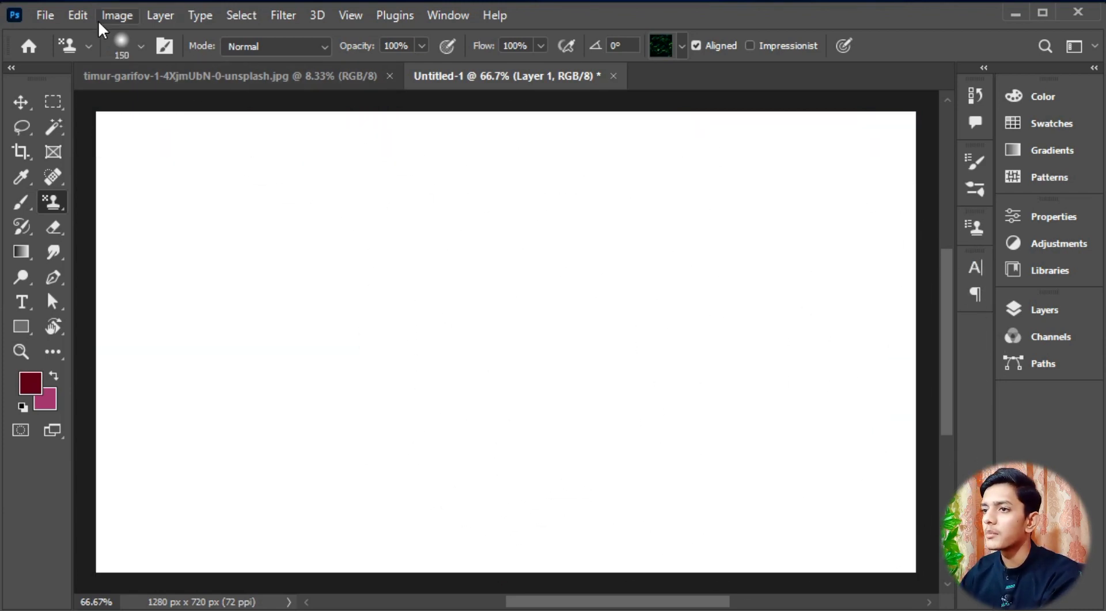
{"action": "left_click", "coordinate": [110, 16]}
{"action": "mouse_move", "coordinate": [78, 14]}
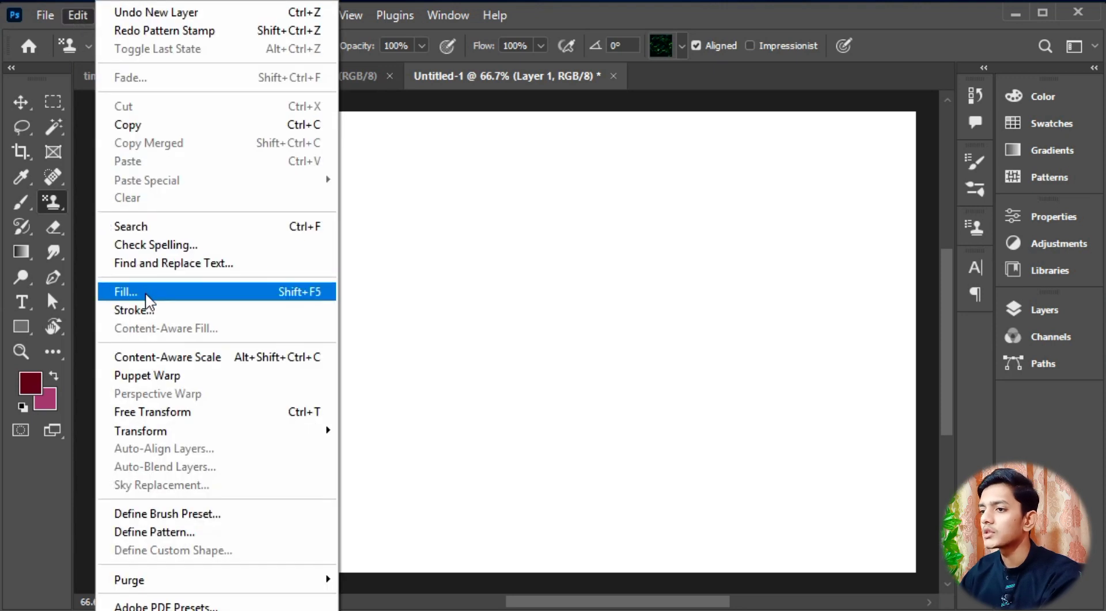
{"action": "left_click", "coordinate": [304, 292]}
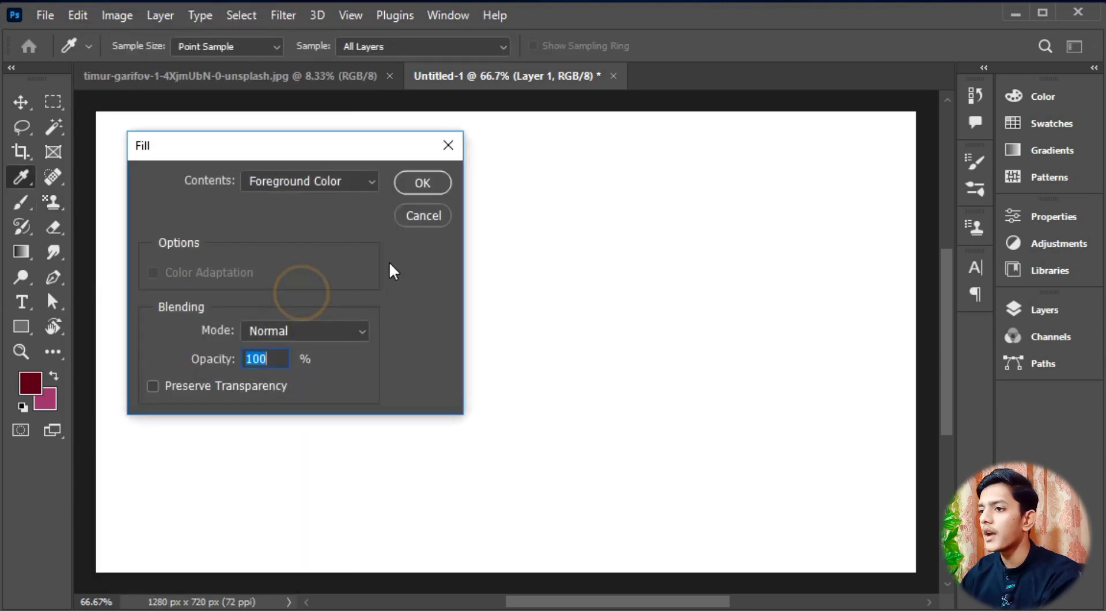
{"action": "left_click", "coordinate": [304, 180]}
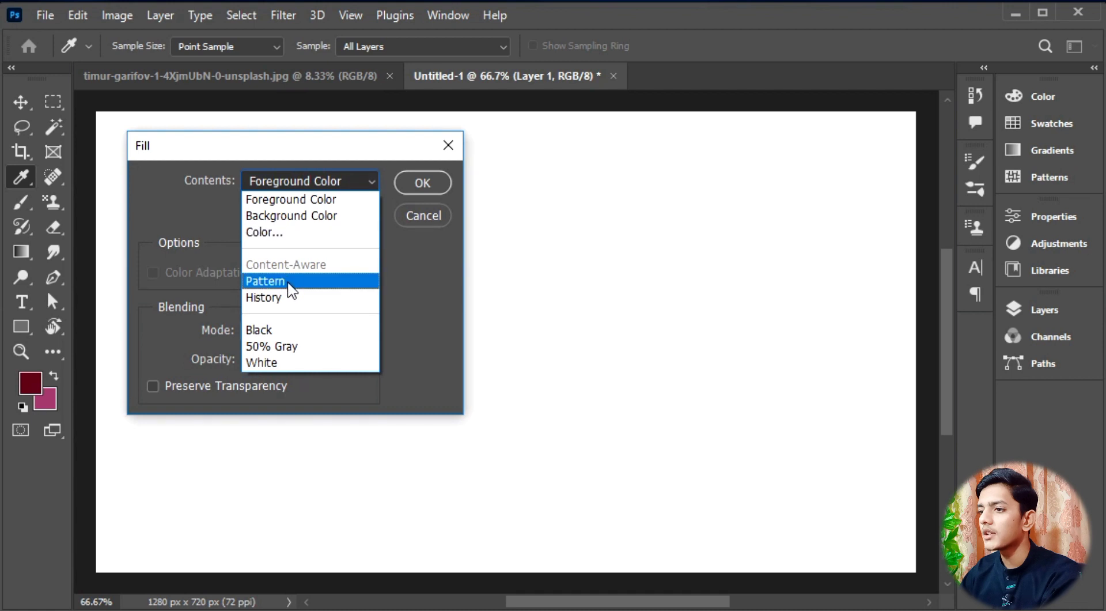
{"action": "left_click", "coordinate": [287, 280]}
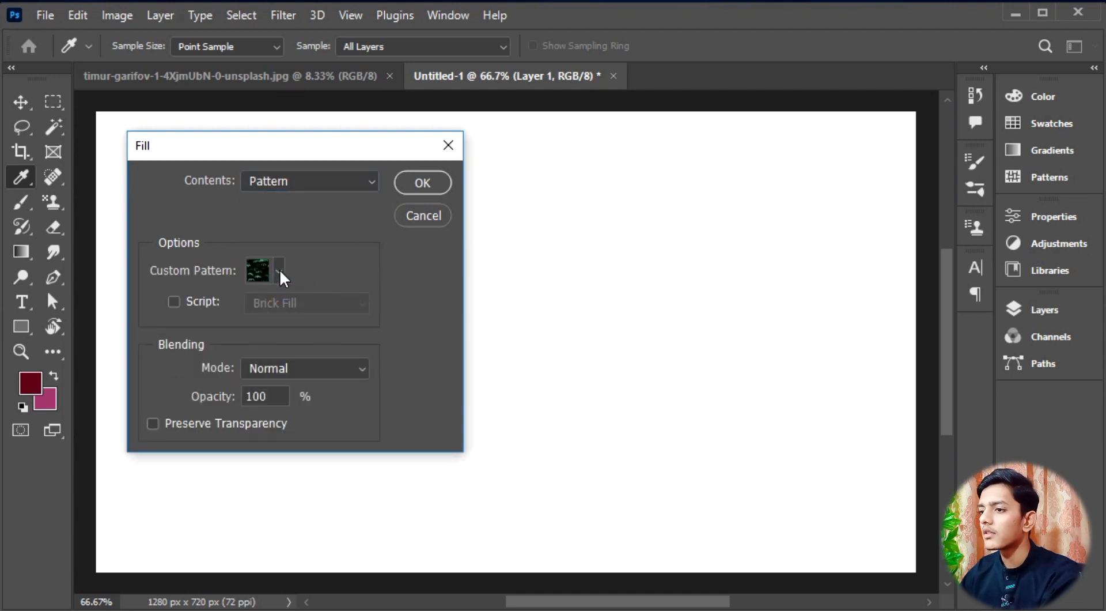
{"action": "left_click", "coordinate": [280, 271]}
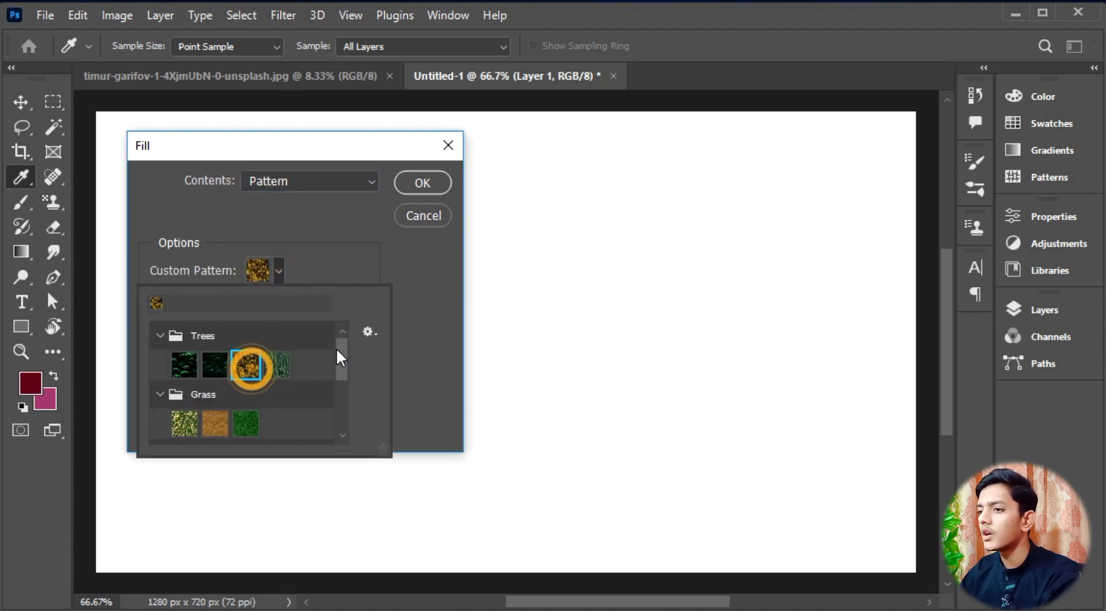
{"action": "left_click", "coordinate": [430, 184]}
{"action": "key", "text": "s"}
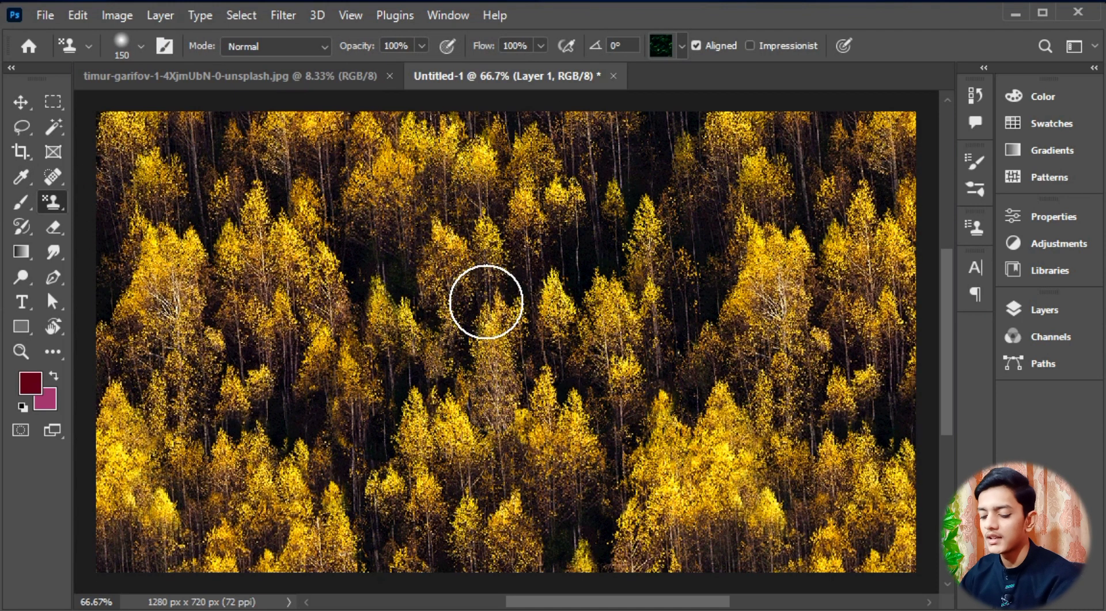
{"action": "key", "text": "ctrl+z"}
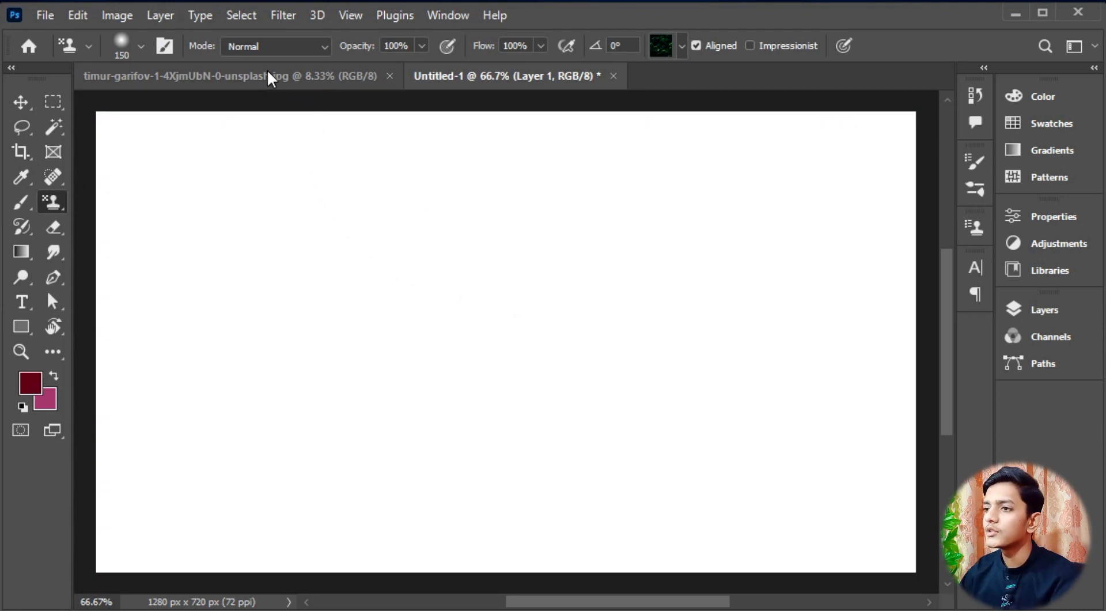
Fill the motorcycle photo's Background with the gold Trees pattern, then undo the fill
{"action": "left_click", "coordinate": [267, 73]}
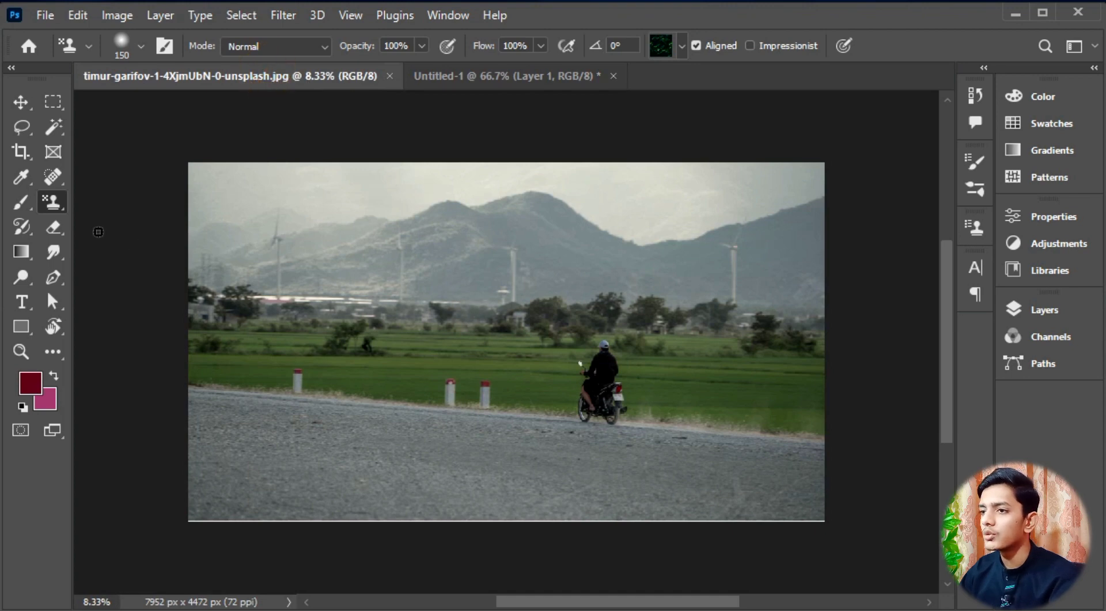
{"action": "left_click", "coordinate": [78, 14]}
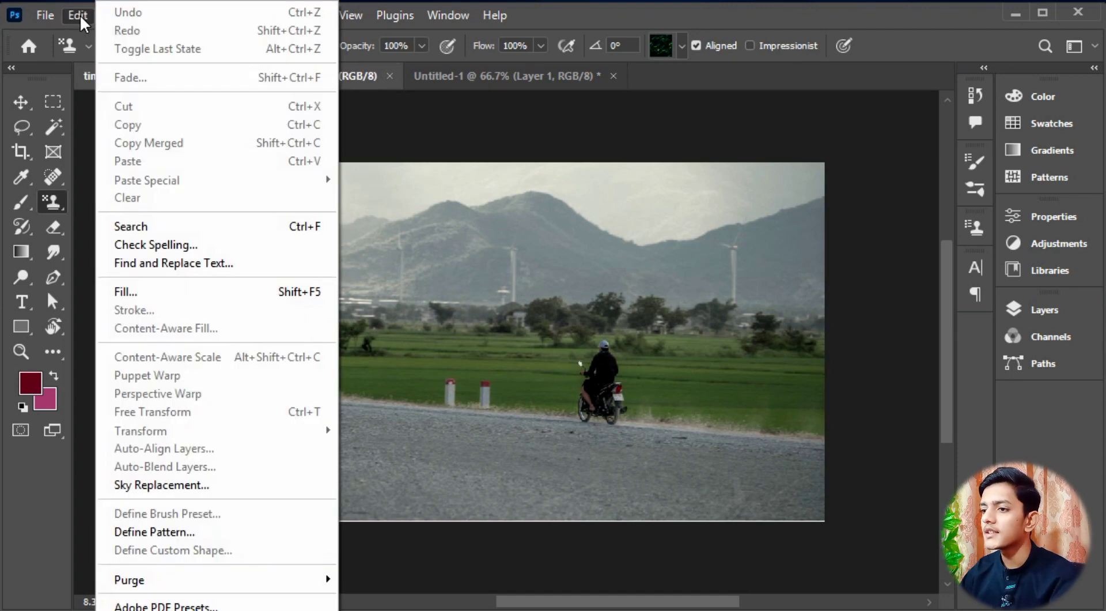
{"action": "left_click", "coordinate": [159, 290]}
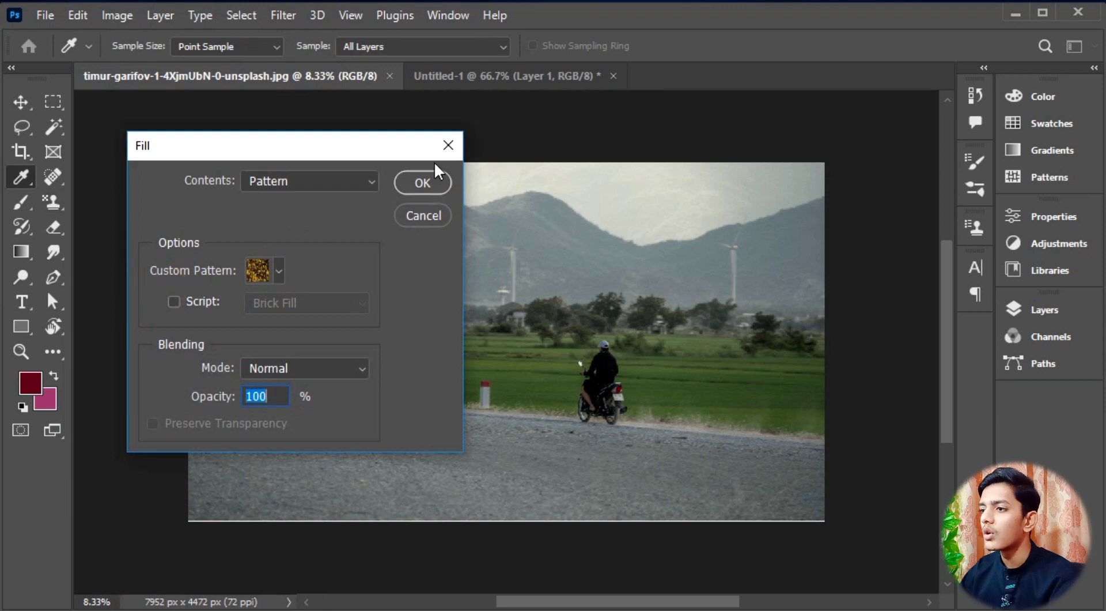
{"action": "left_click", "coordinate": [422, 183]}
{"action": "key", "text": "s"}
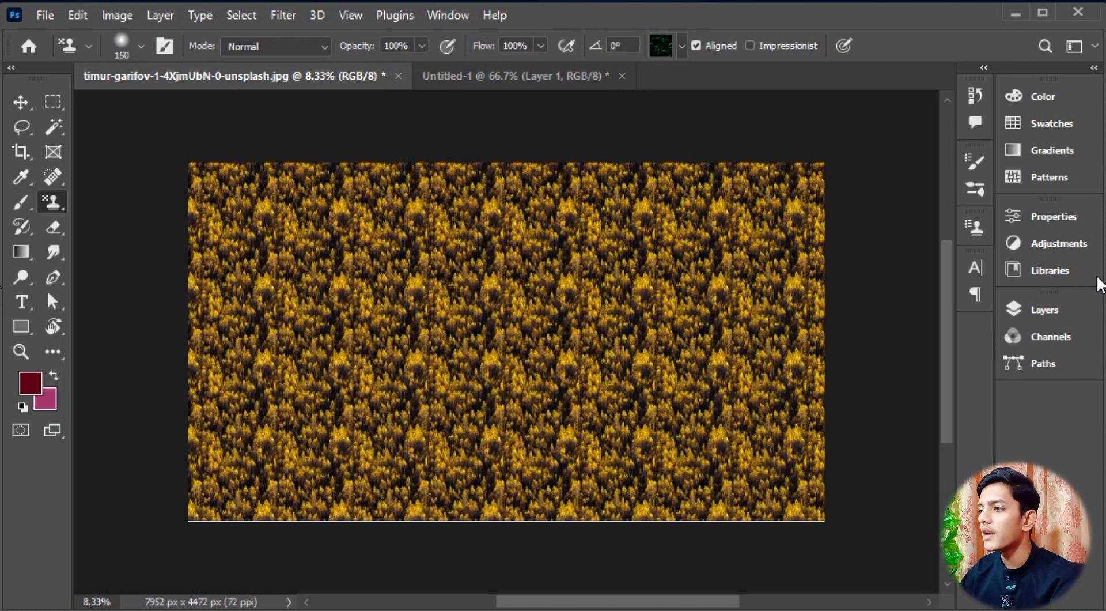
{"action": "left_click", "coordinate": [1065, 312]}
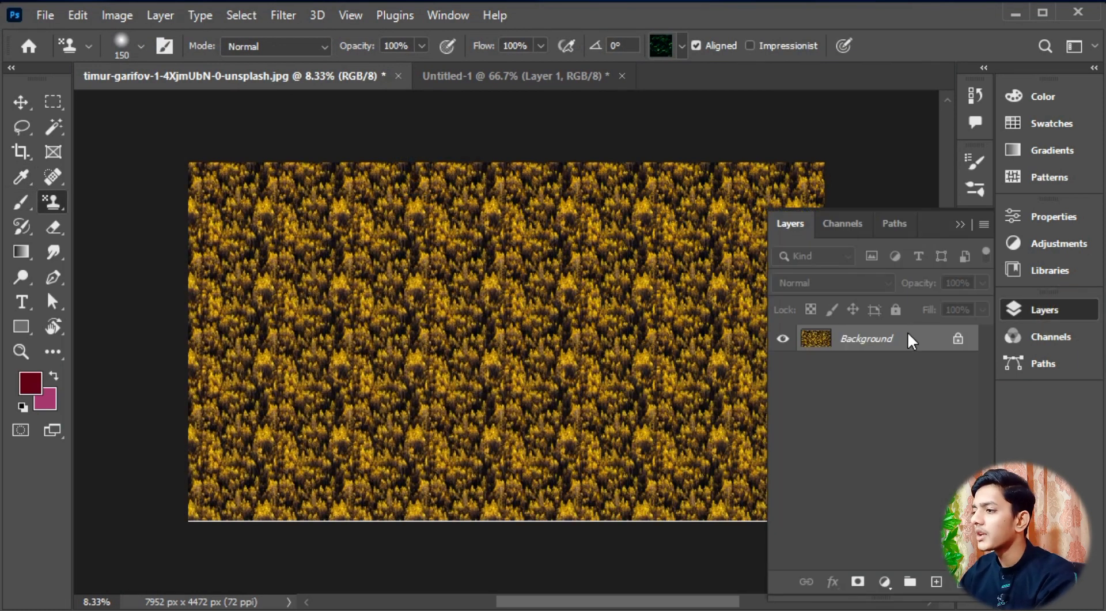
{"action": "key", "text": "ctrl+z"}
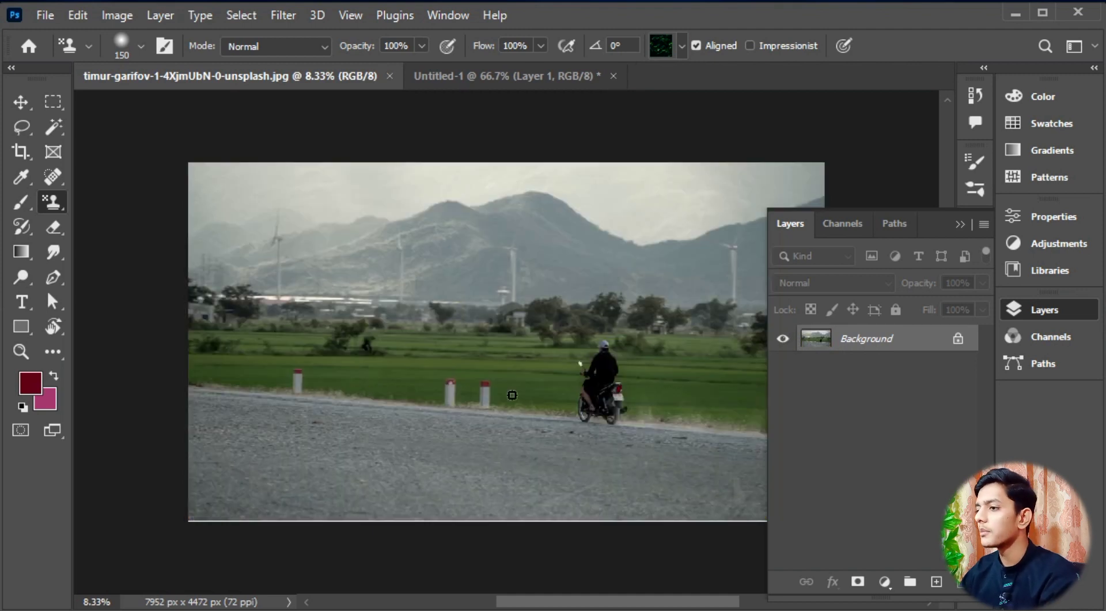
Add a new Layer 1 and fill it with the gold Trees pattern
{"action": "left_click", "coordinate": [937, 582]}
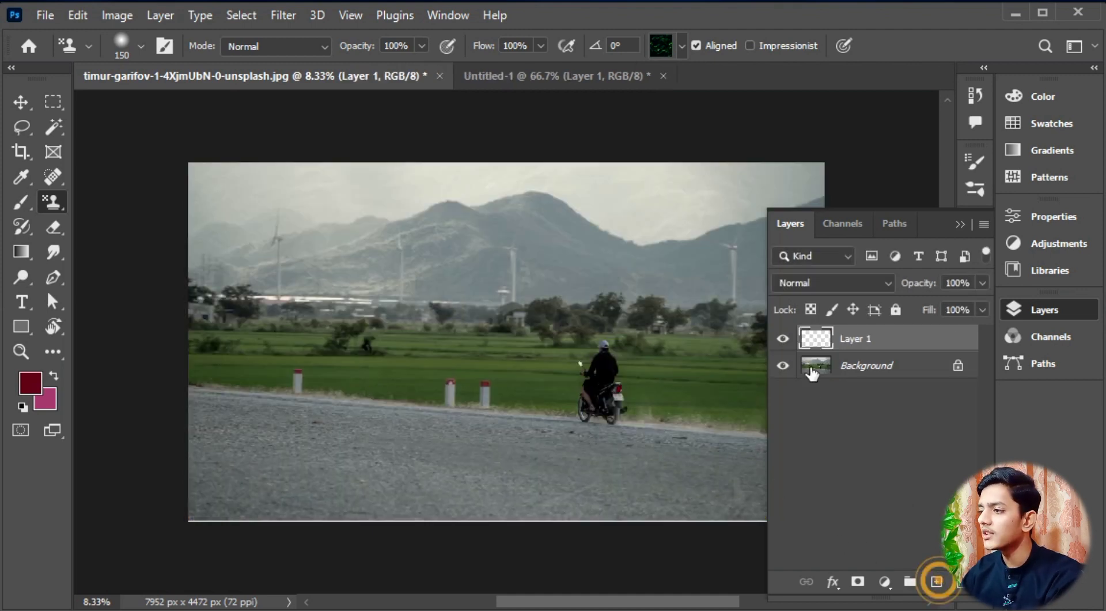
{"action": "left_click", "coordinate": [958, 224]}
{"action": "left_click", "coordinate": [78, 15]}
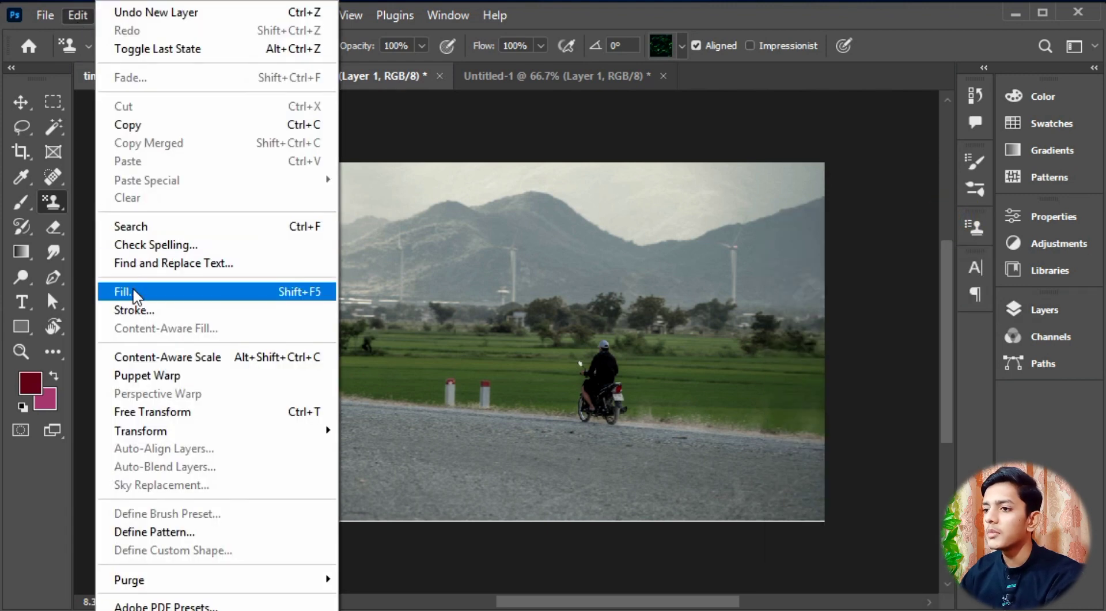
{"action": "left_click", "coordinate": [310, 296]}
{"action": "left_click", "coordinate": [419, 180]}
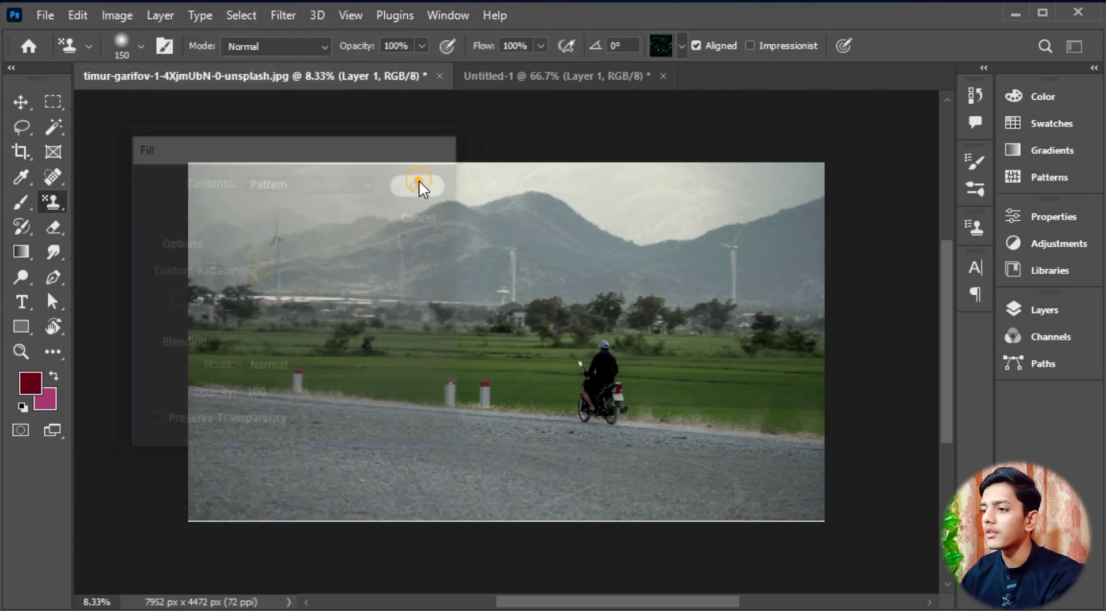
Blend Layer 1 in Darken mode at 15% opacity
{"action": "left_click", "coordinate": [1037, 310]}
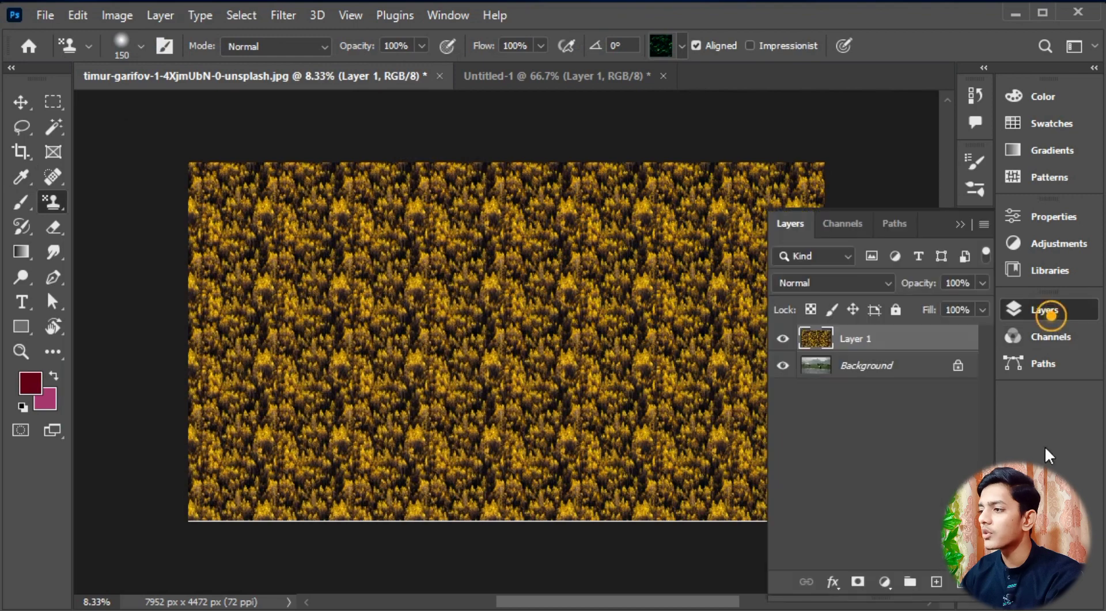
{"action": "left_click", "coordinate": [880, 283]}
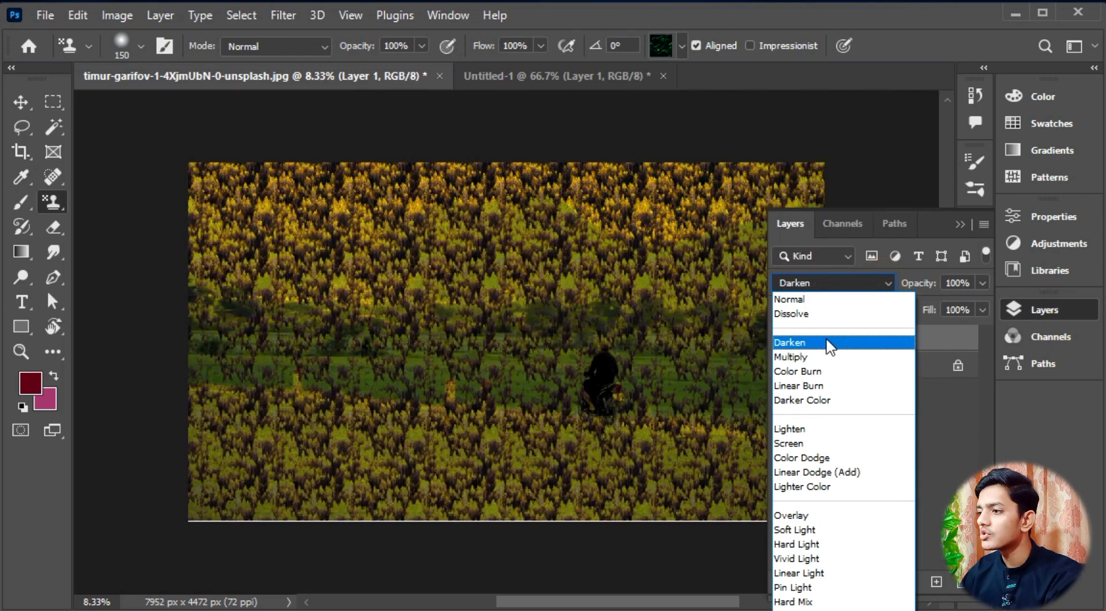
{"action": "left_click", "coordinate": [828, 342]}
{"action": "left_click", "coordinate": [982, 283]}
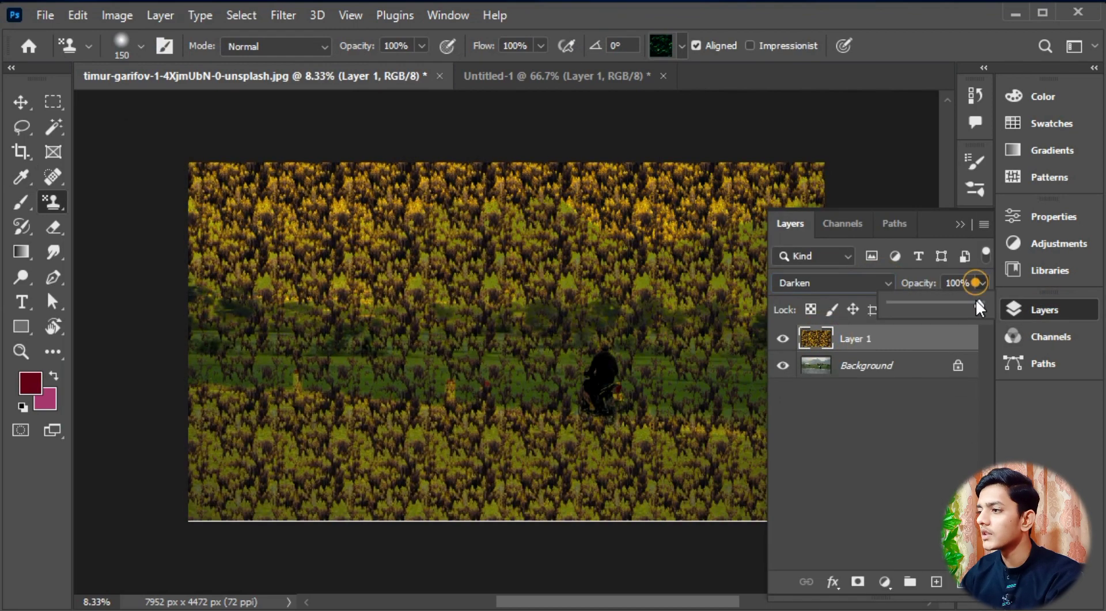
{"action": "left_click_drag", "start_coordinate": [977, 299], "coordinate": [905, 302]}
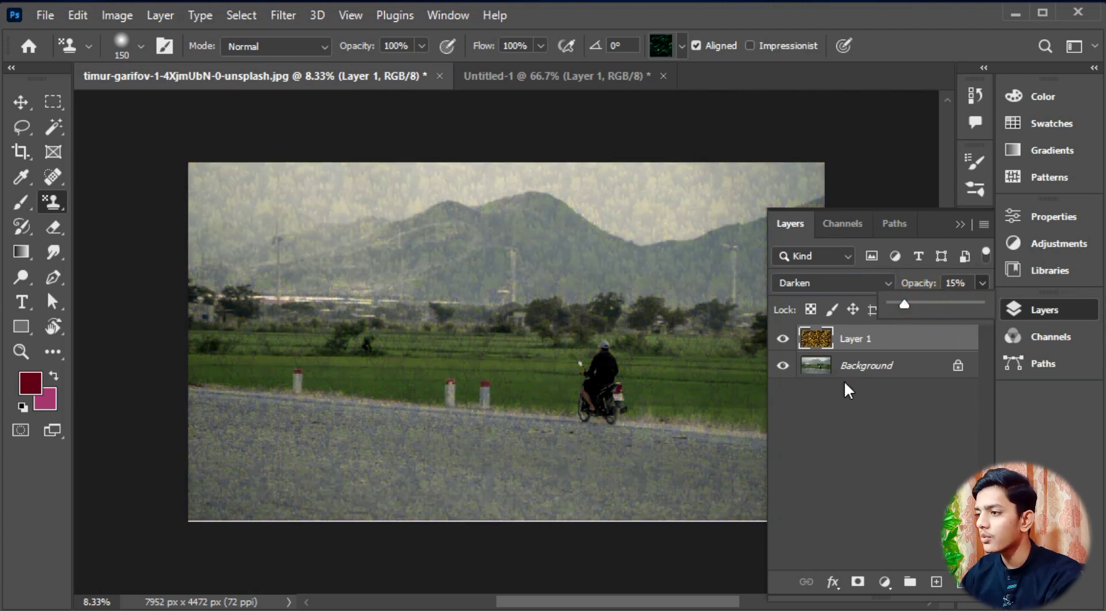
{"action": "left_click", "coordinate": [833, 283]}
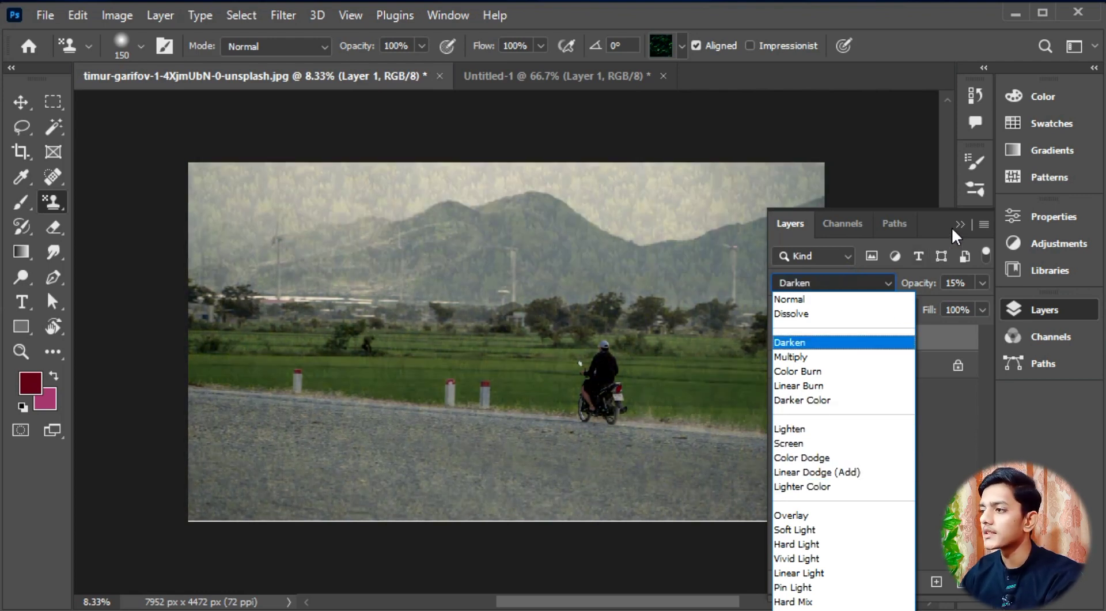
{"action": "left_click", "coordinate": [961, 223]}
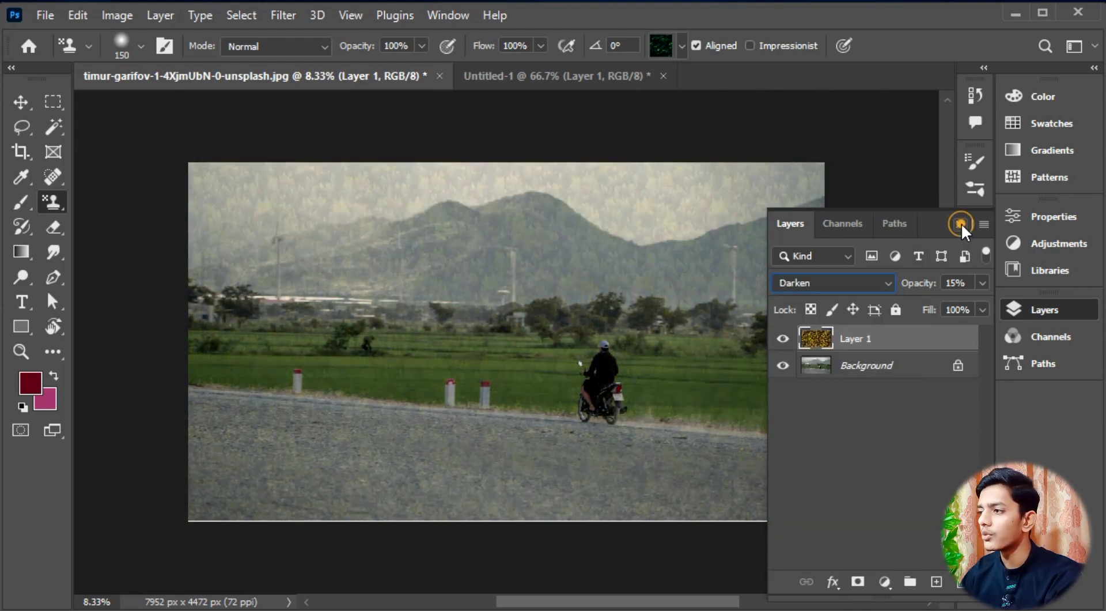
Browse the Water pattern folder and delete the gold pattern layer
{"action": "left_click", "coordinate": [683, 46]}
{"action": "left_click", "coordinate": [748, 136]}
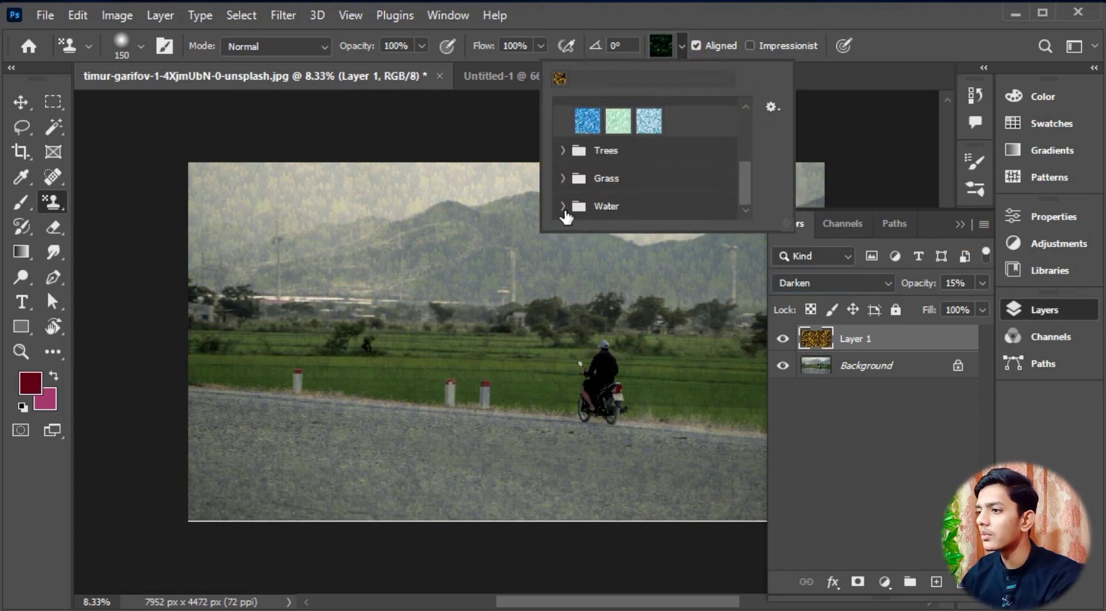
{"action": "left_click_drag", "start_coordinate": [745, 167], "coordinate": [744, 195]}
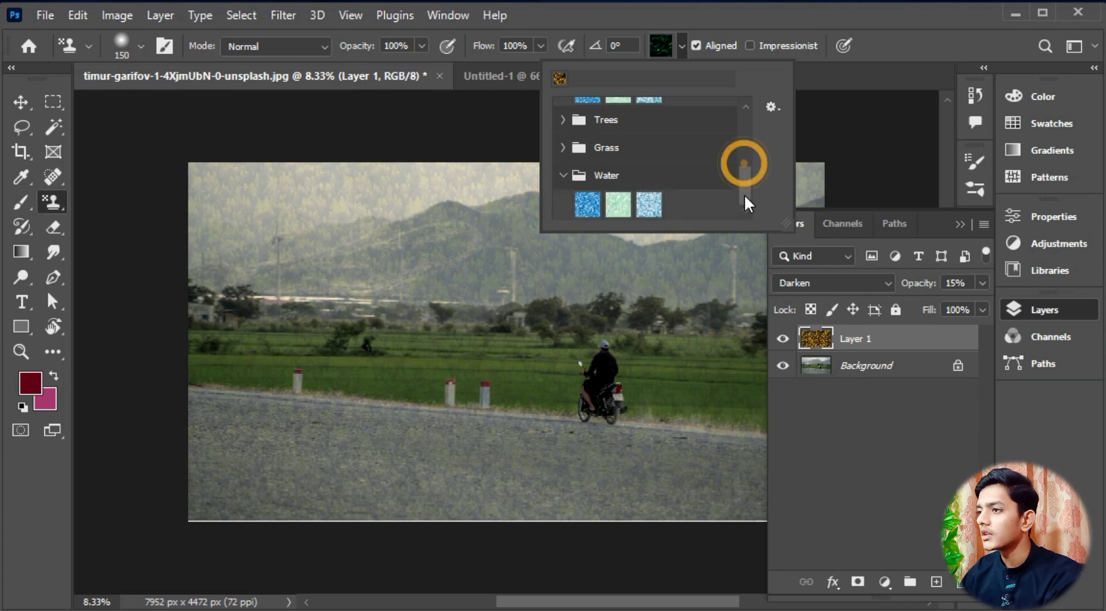
{"action": "left_click", "coordinate": [894, 224]}
{"action": "mouse_move", "coordinate": [938, 339]}
{"action": "left_mouse_down"}
{"action": "mouse_move", "coordinate": [939, 570]}
{"action": "mouse_move", "coordinate": [959, 581]}
{"action": "left_mouse_up"}
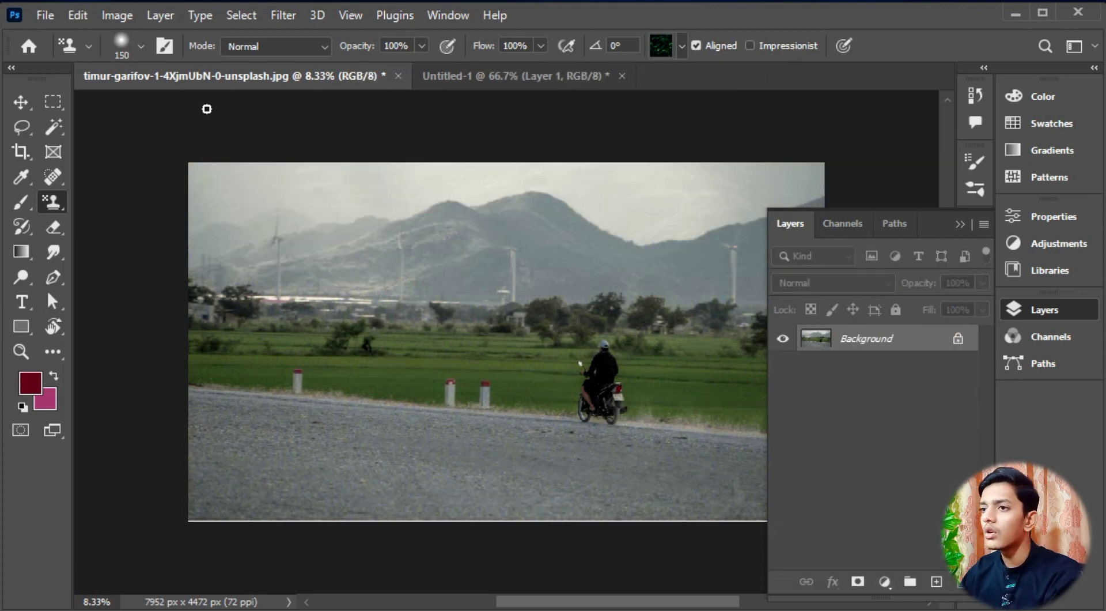
{"action": "left_click", "coordinate": [75, 15]}
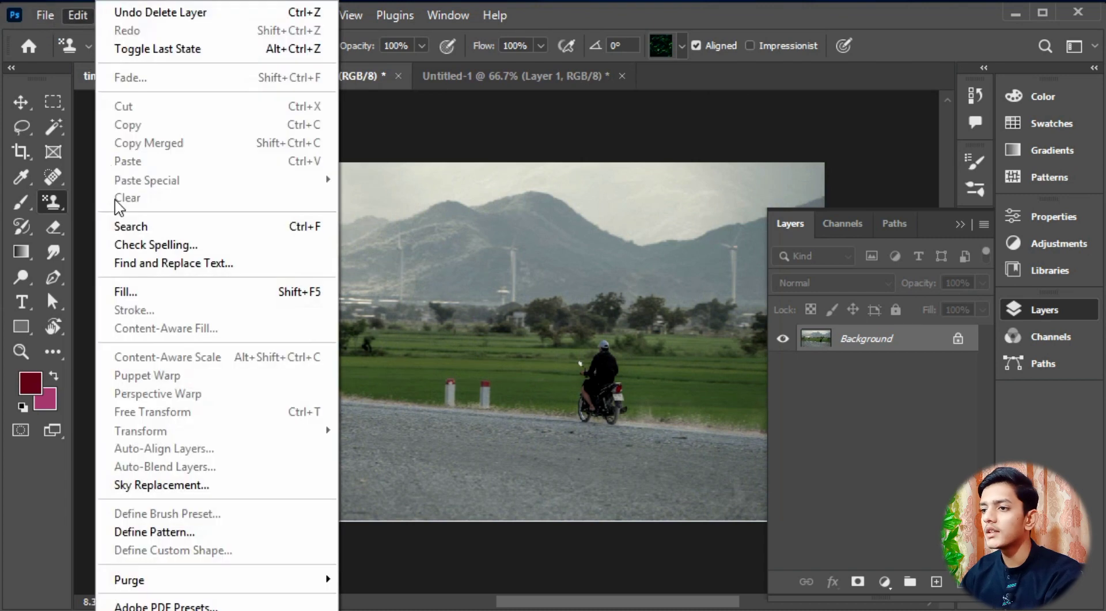
{"action": "left_click", "coordinate": [282, 294]}
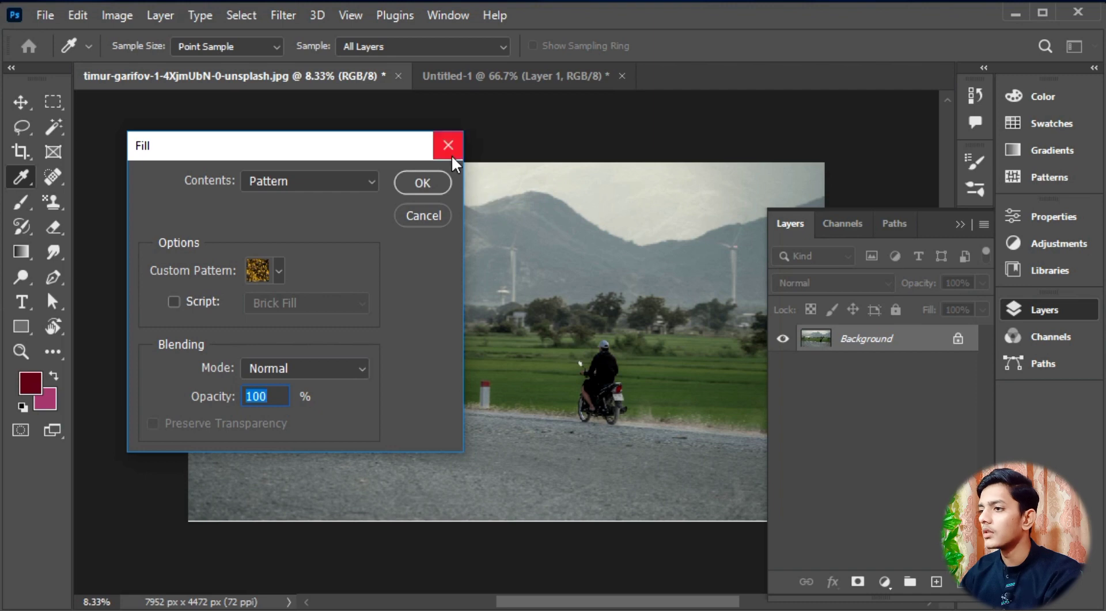
{"action": "left_click", "coordinate": [448, 147]}
Add a new Layer 1 and fill it with the blue Water pattern
{"action": "left_click", "coordinate": [935, 582]}
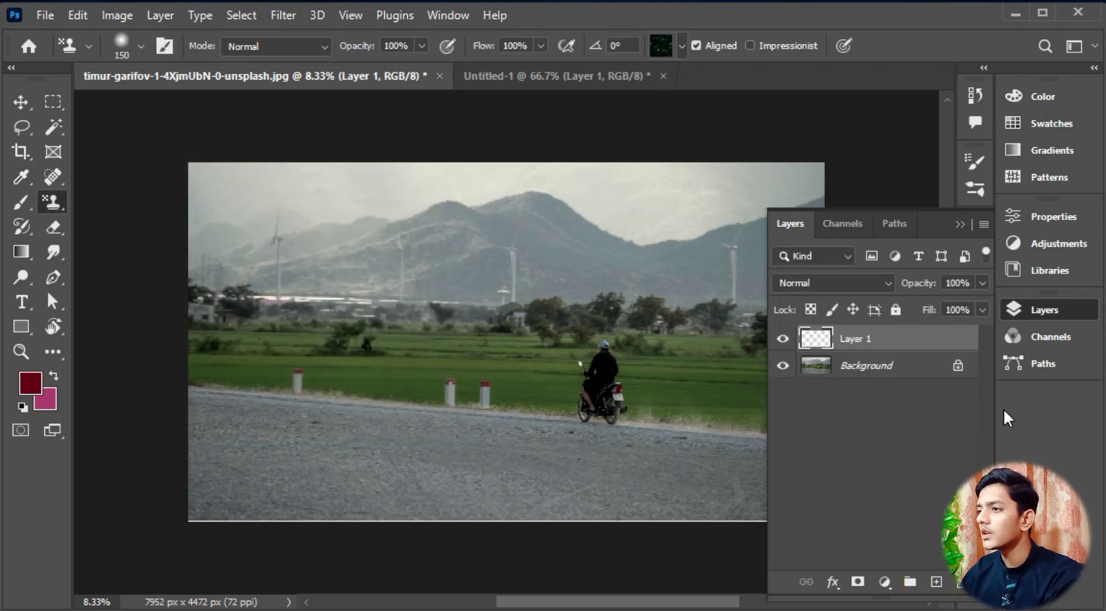
{"action": "left_click", "coordinate": [78, 15]}
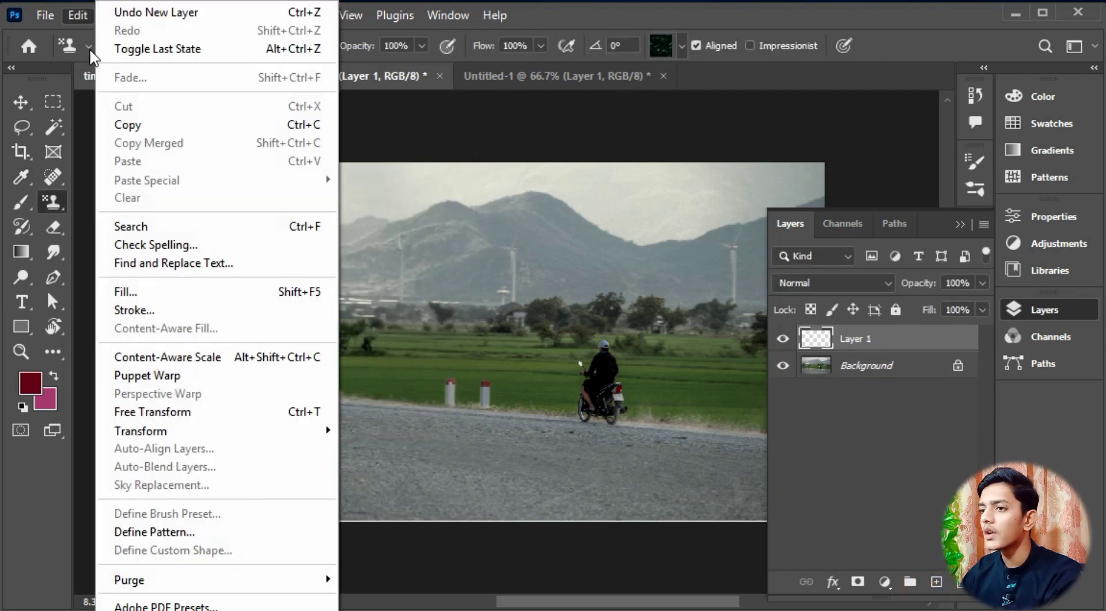
{"action": "left_click", "coordinate": [266, 297]}
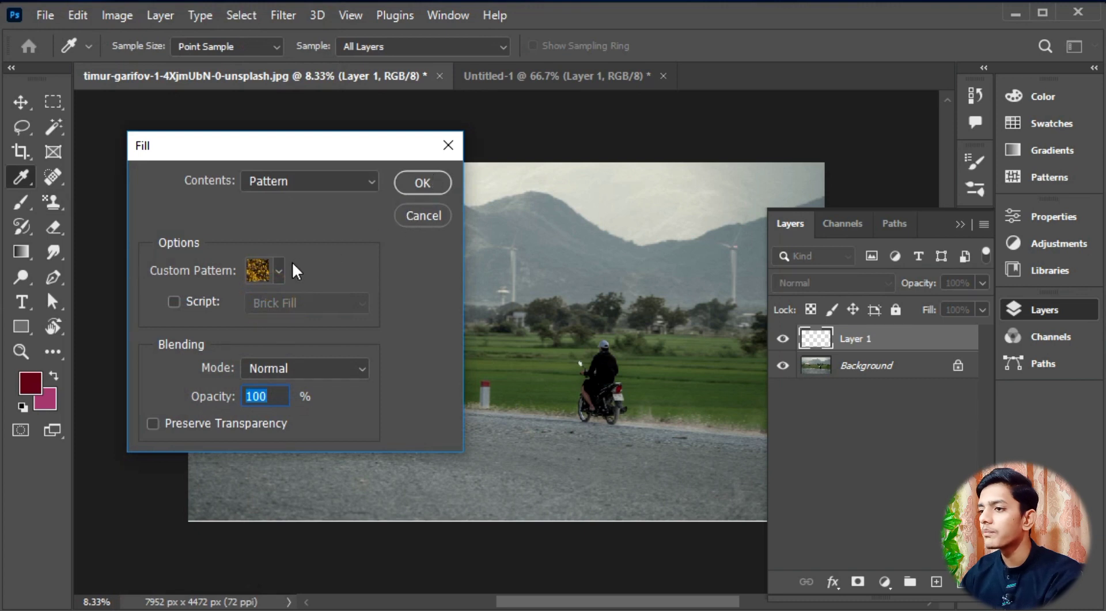
{"action": "left_click", "coordinate": [279, 271]}
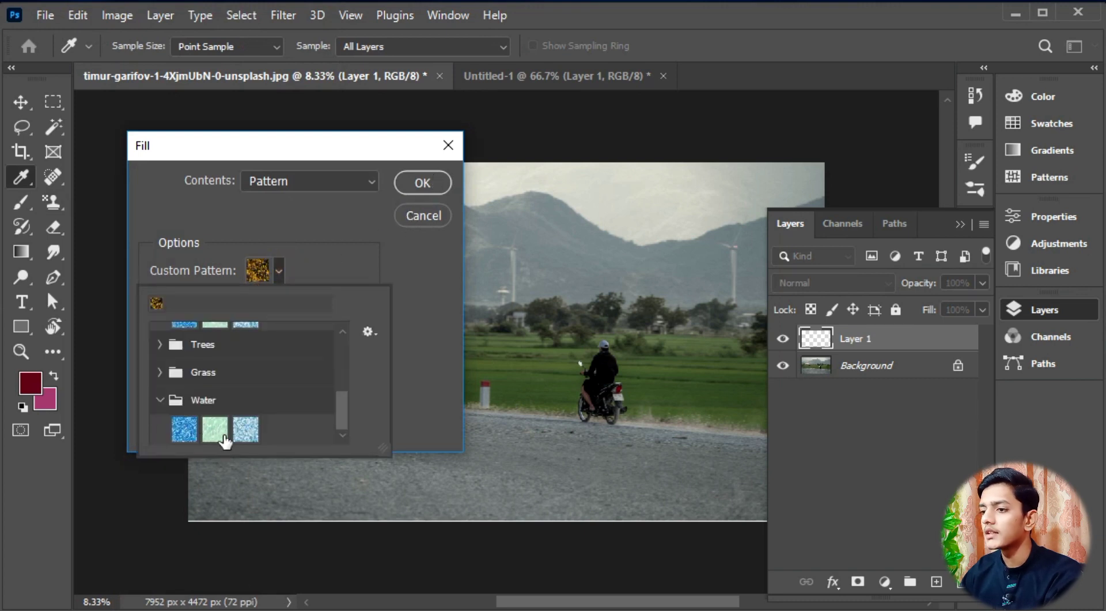
{"action": "left_click", "coordinate": [438, 183]}
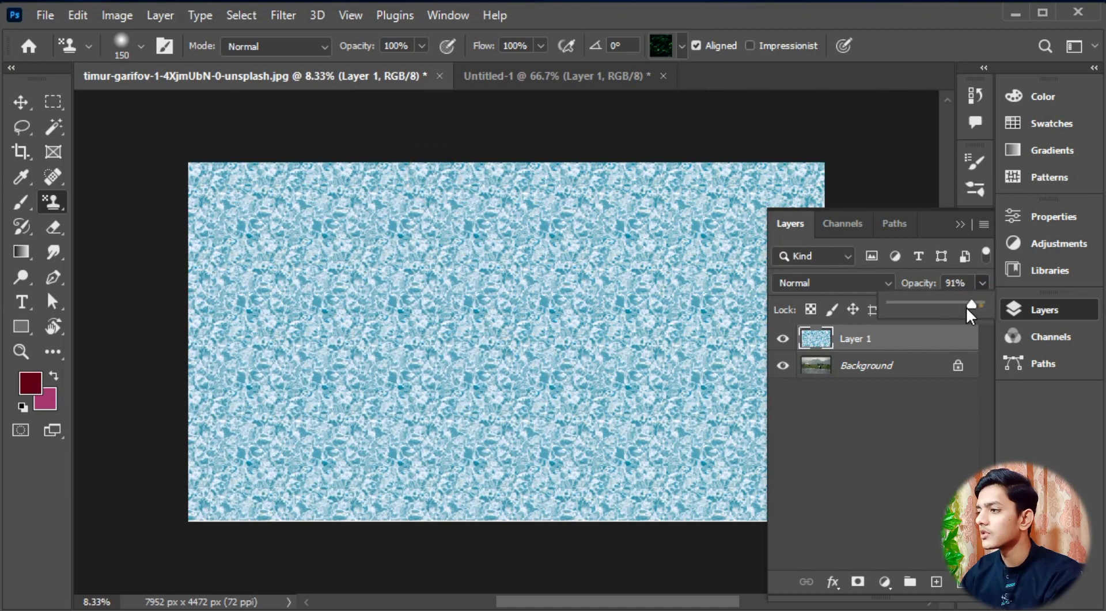
Blend the water pattern layer as Color Burn at 31% opacity
{"action": "left_click_drag", "start_coordinate": [908, 307], "coordinate": [904, 307]}
{"action": "left_click", "coordinate": [836, 282]}
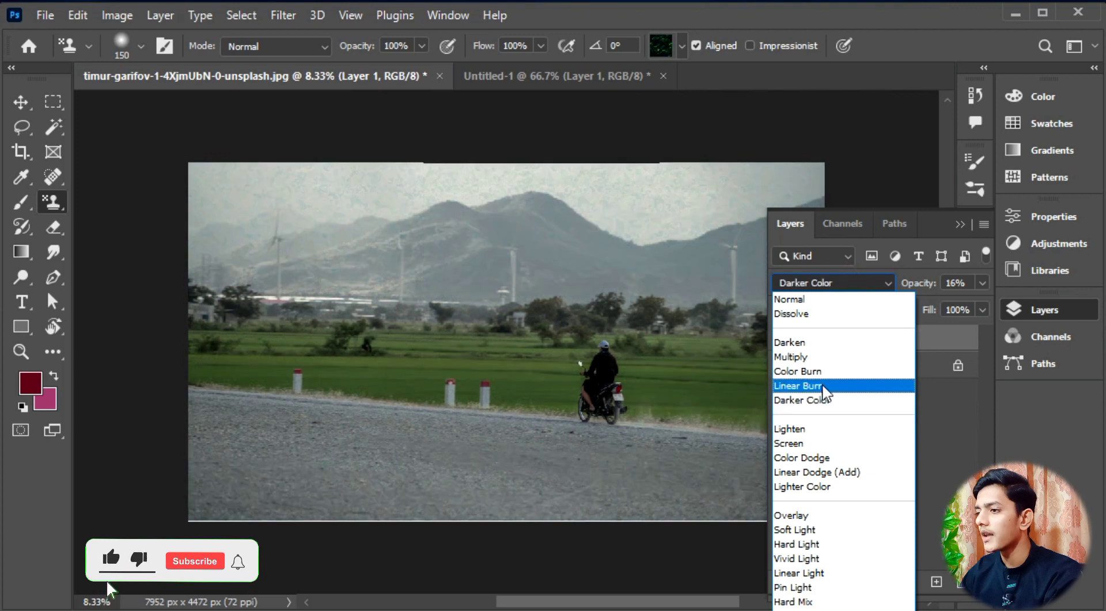
{"action": "left_click", "coordinate": [816, 377]}
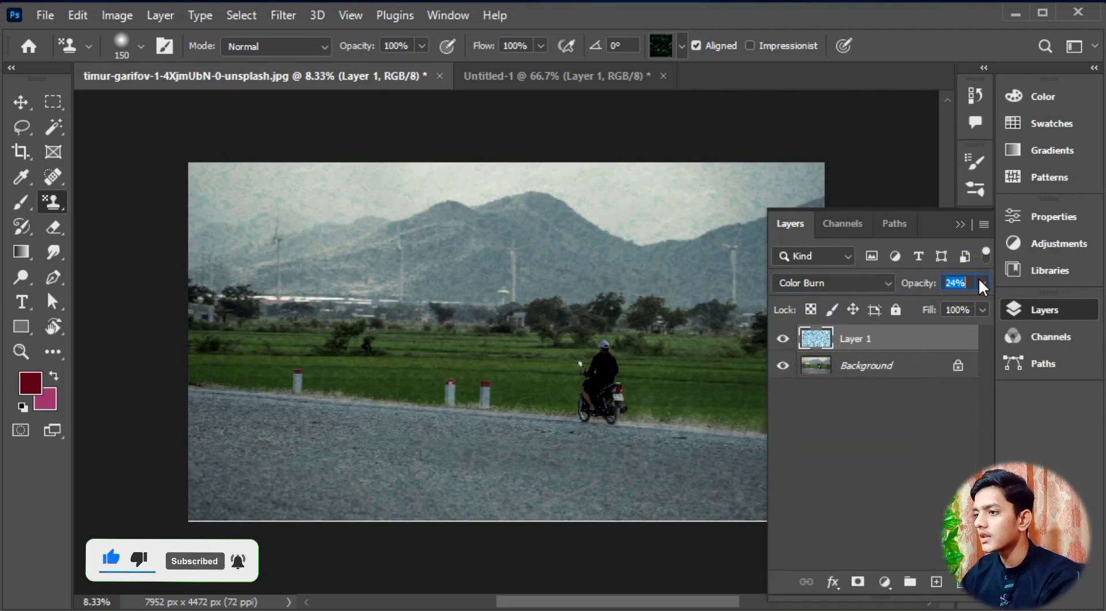
{"action": "key", "text": "Up"}
{"action": "key", "text": "Up"}
{"action": "key", "text": "Up"}
{"action": "key", "text": "Up"}
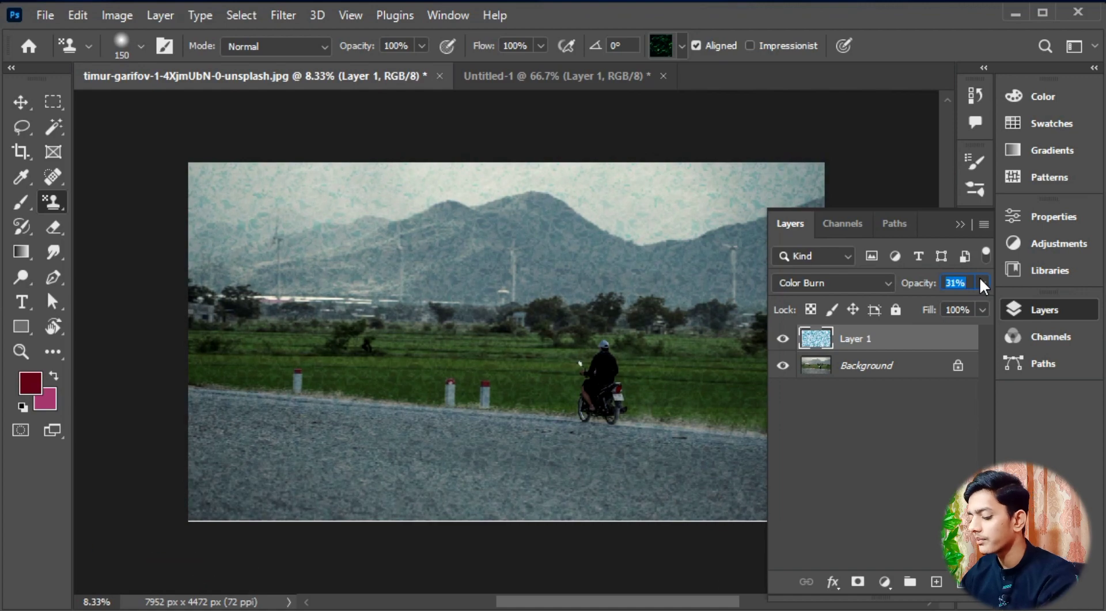
Zoom in to inspect the water texture, then delete the water pattern layer
{"action": "key", "text": "ctrl+plus"}
{"action": "key", "text": "ctrl+plus"}
{"action": "key", "text": "ctrl+plus"}
{"action": "key", "text": "ctrl+plus"}
{"action": "key", "text": "ctrl+plus"}
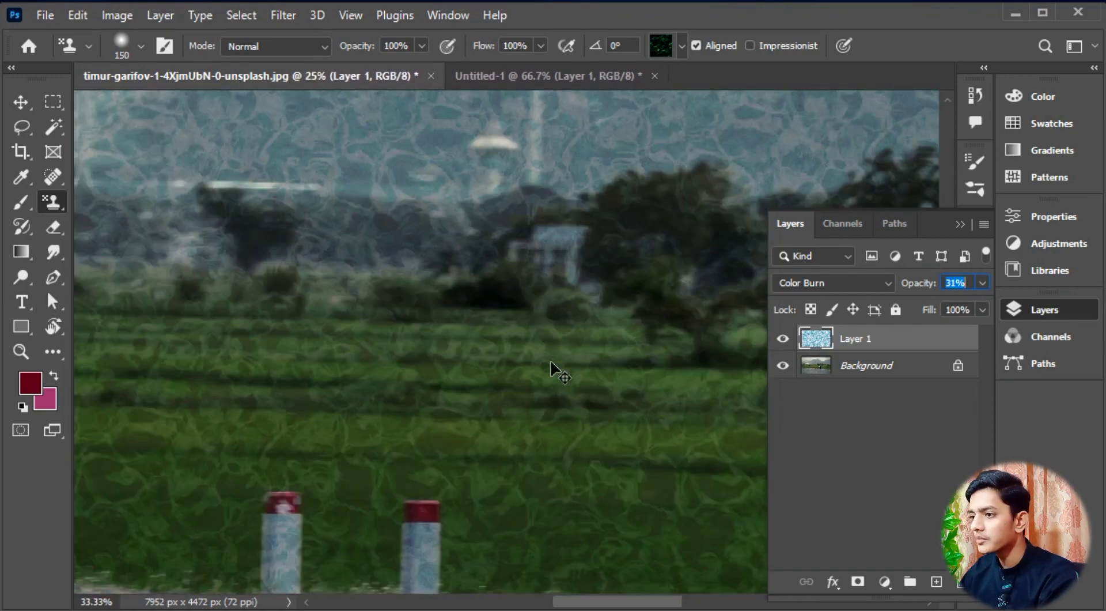
{"action": "key", "text": "ctrl+plus"}
{"action": "key", "text": "ctrl+plus"}
{"action": "key", "text": "ctrl+minus"}
{"action": "key", "text": "ctrl+minus"}
{"action": "key", "text": "ctrl+minus"}
{"action": "key", "text": "ctrl+minus"}
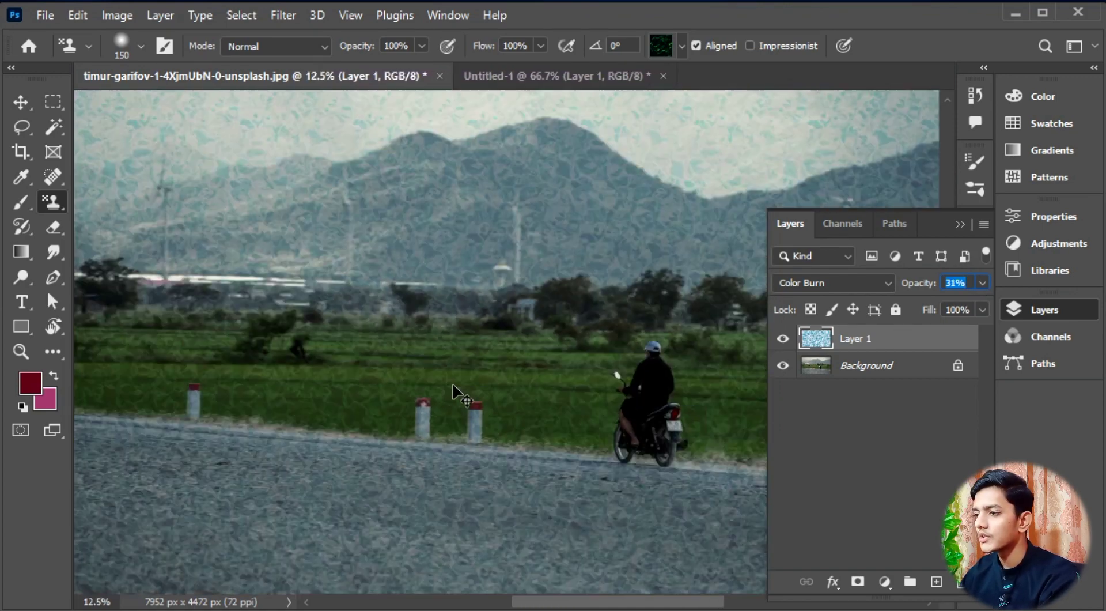
{"action": "key", "text": "ctrl+minus"}
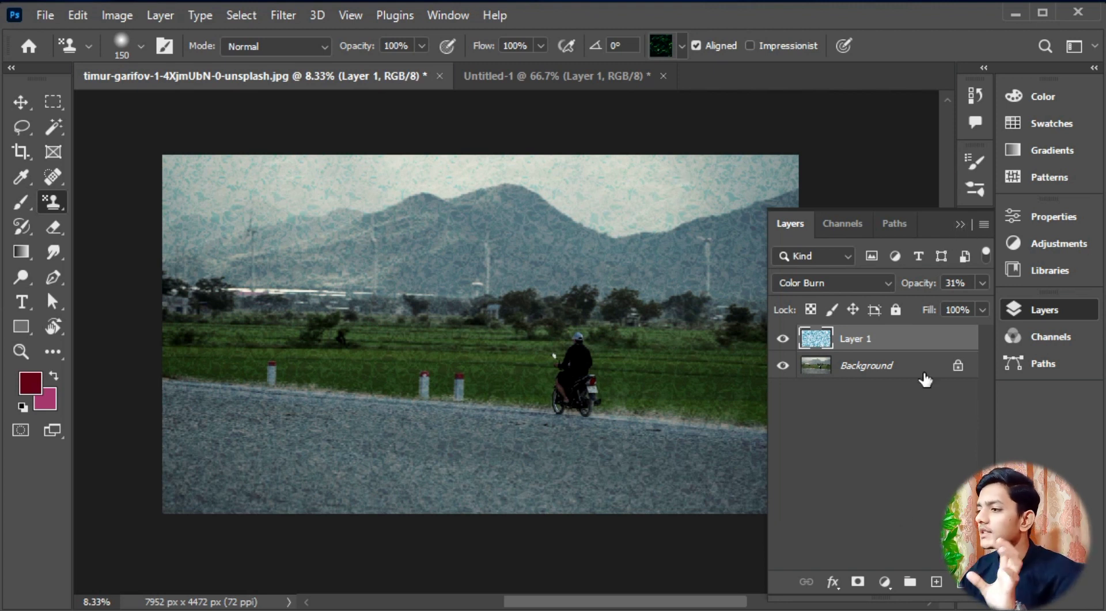
{"action": "mouse_move", "coordinate": [923, 333]}
{"action": "left_mouse_down"}
{"action": "mouse_move", "coordinate": [967, 604]}
{"action": "mouse_move", "coordinate": [961, 582]}
{"action": "left_mouse_up"}
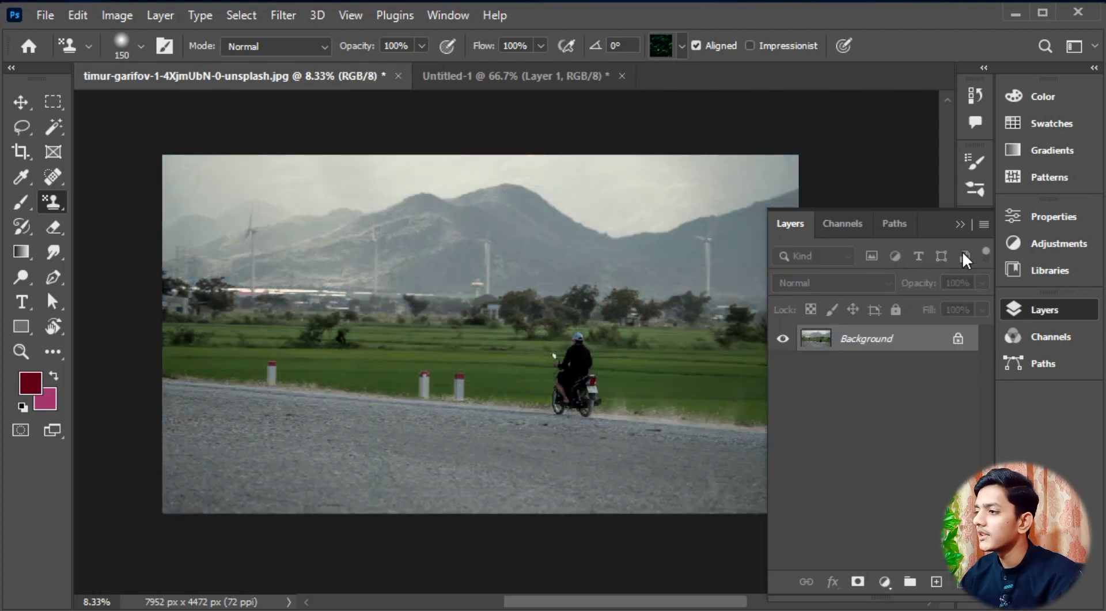
Create a new white document, Untitled-2, with width 30 px and height 30 px
{"action": "left_click", "coordinate": [959, 221]}
{"action": "left_click", "coordinate": [581, 79]}
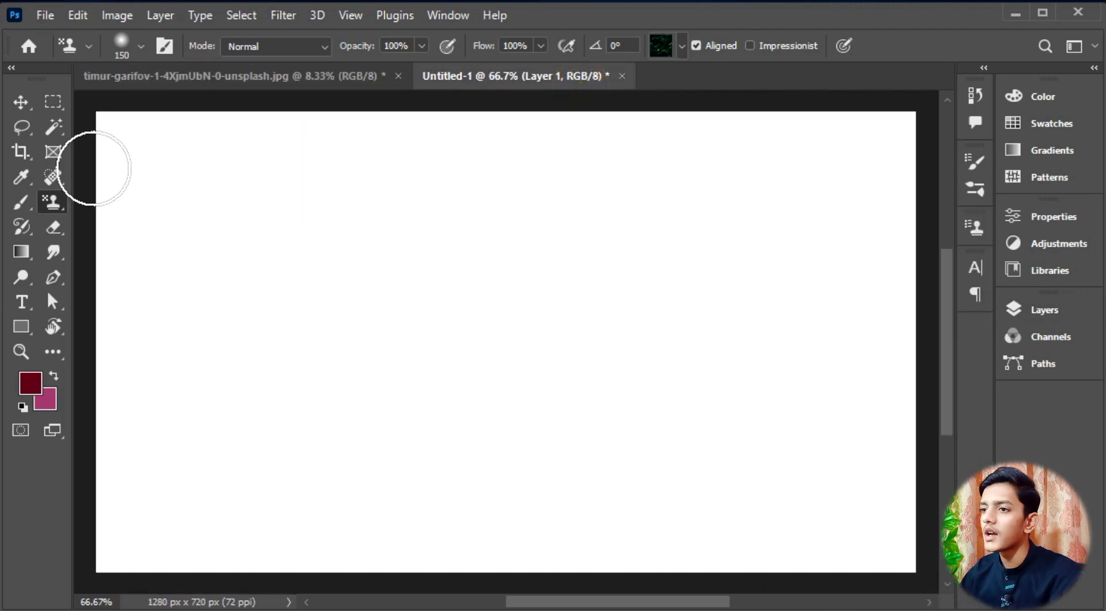
{"action": "left_click", "coordinate": [45, 17]}
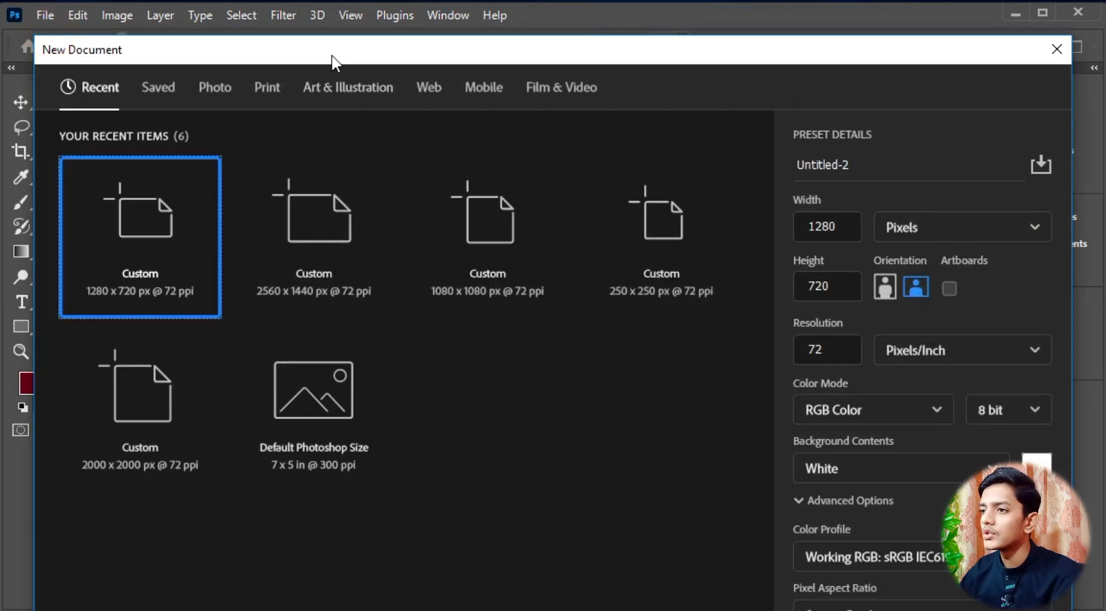
{"action": "left_click_drag", "start_coordinate": [334, 53], "coordinate": [337, 18]}
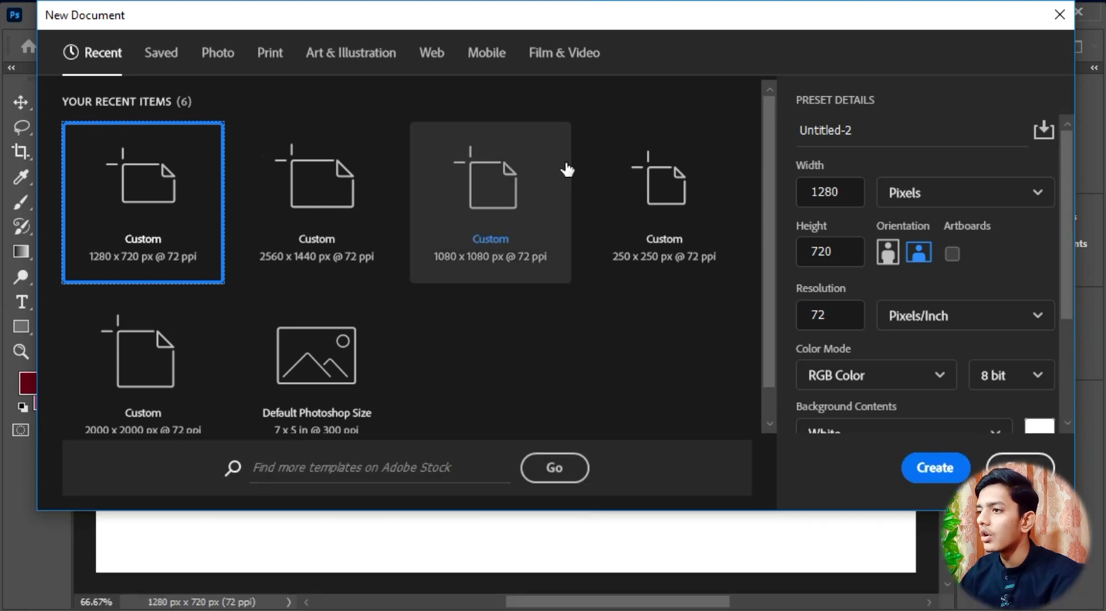
{"action": "left_click", "coordinate": [854, 190]}
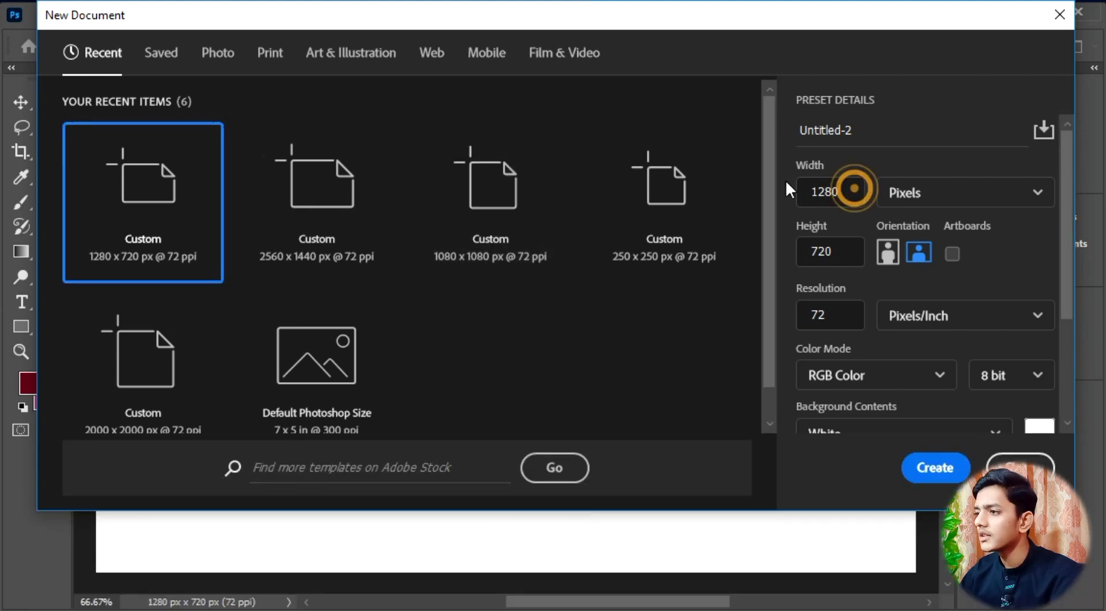
{"action": "double_click", "coordinate": [852, 193]}
{"action": "key", "text": "BackSpace"}
{"action": "type", "text": "30"}
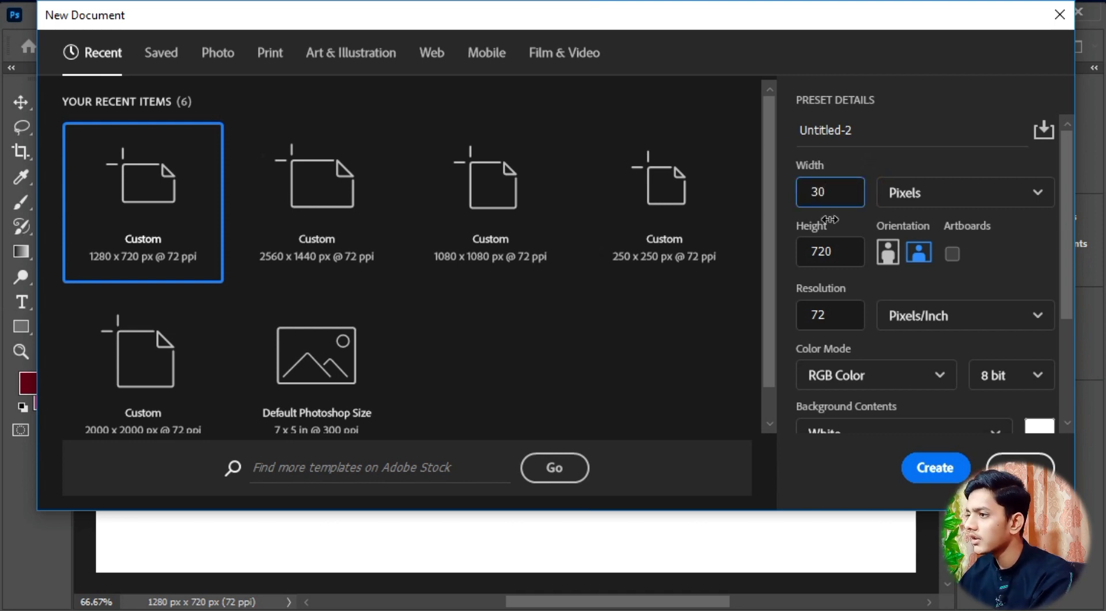
{"action": "left_click", "coordinate": [856, 244]}
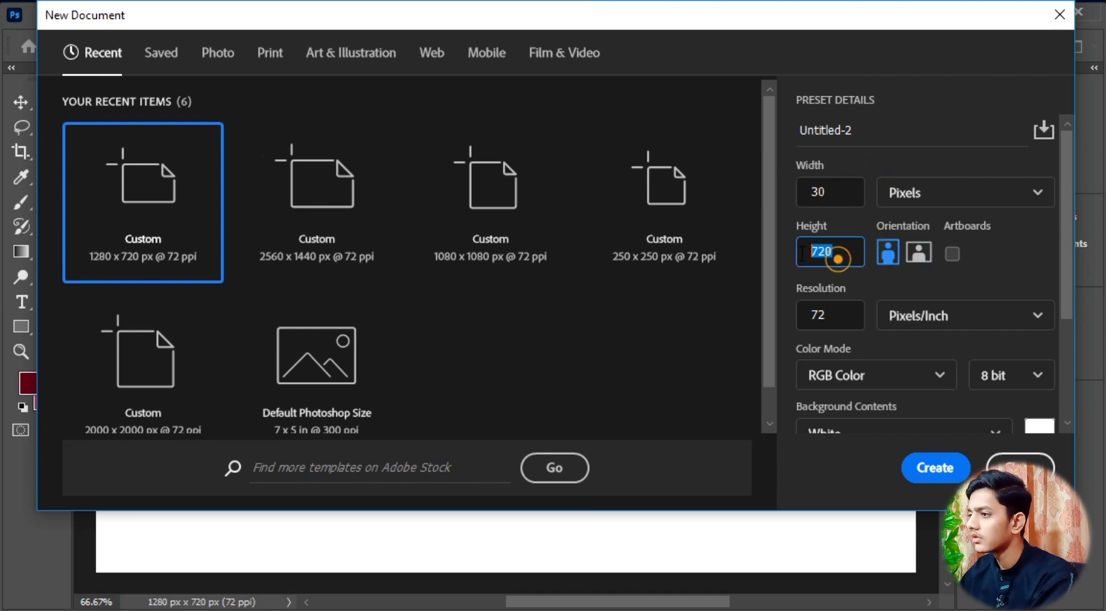
{"action": "key", "text": "BackSpace"}
{"action": "type", "text": "30"}
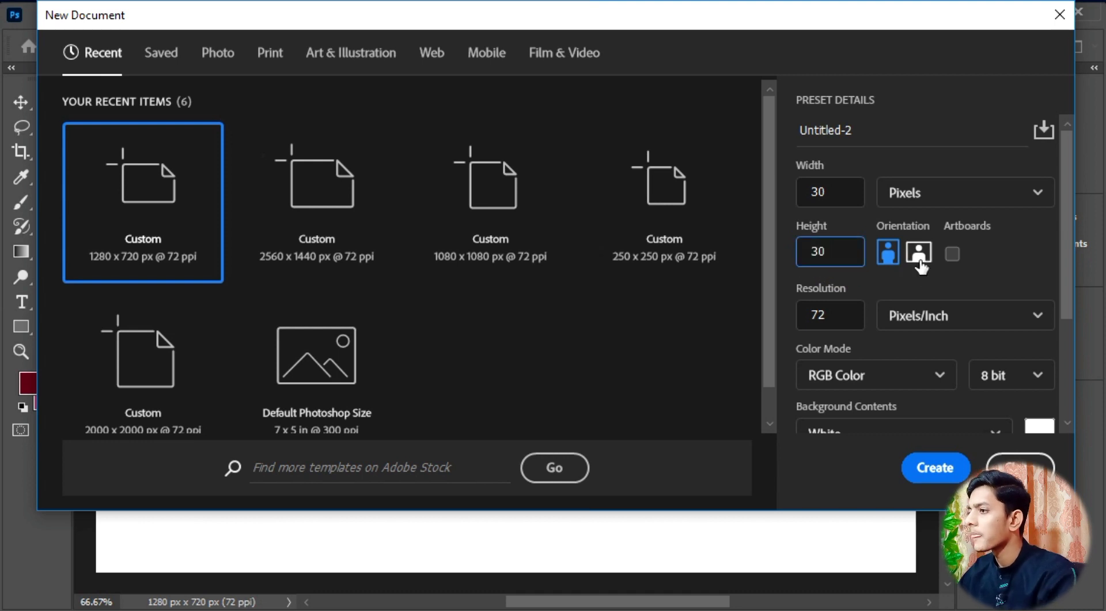
{"action": "left_click", "coordinate": [916, 255]}
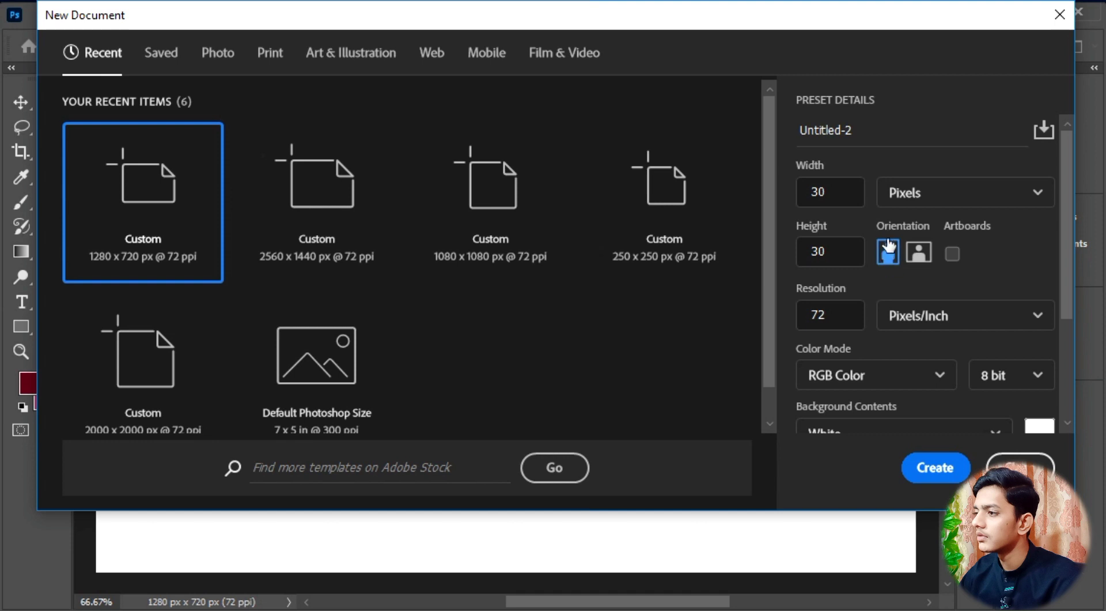
{"action": "left_click", "coordinate": [936, 467]}
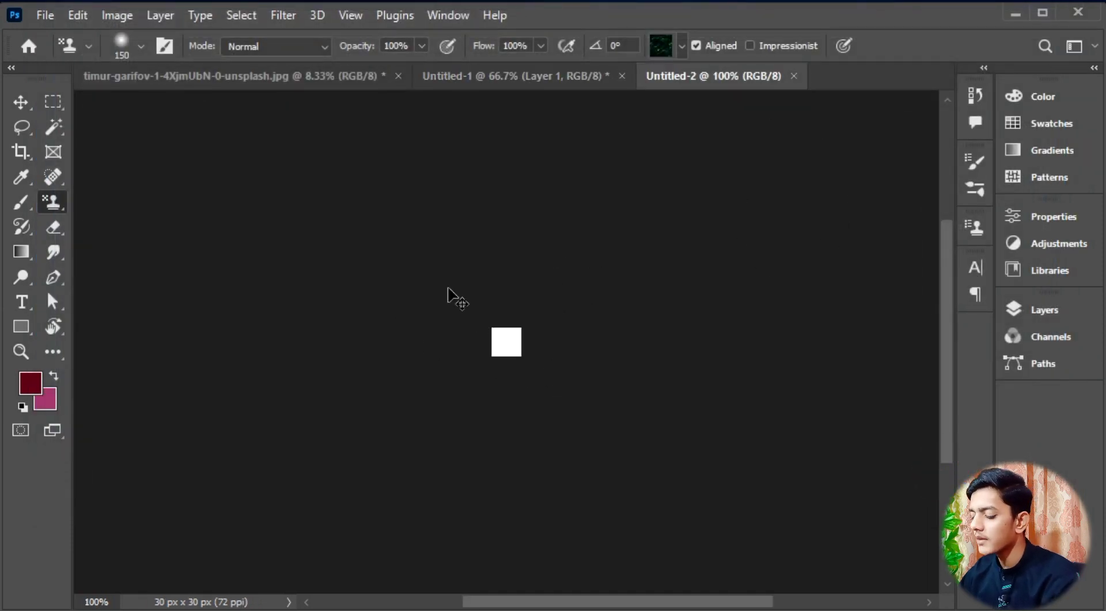
Fit the tile to the window and paint a black strip down its left side
{"action": "key", "text": "ctrl+0"}
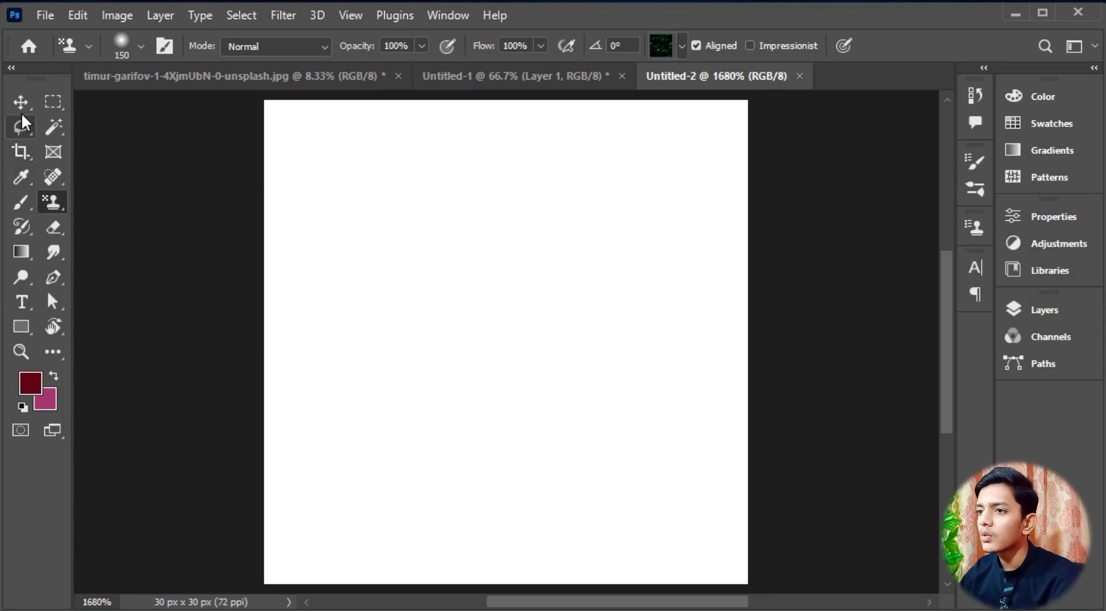
{"action": "left_click", "coordinate": [53, 102]}
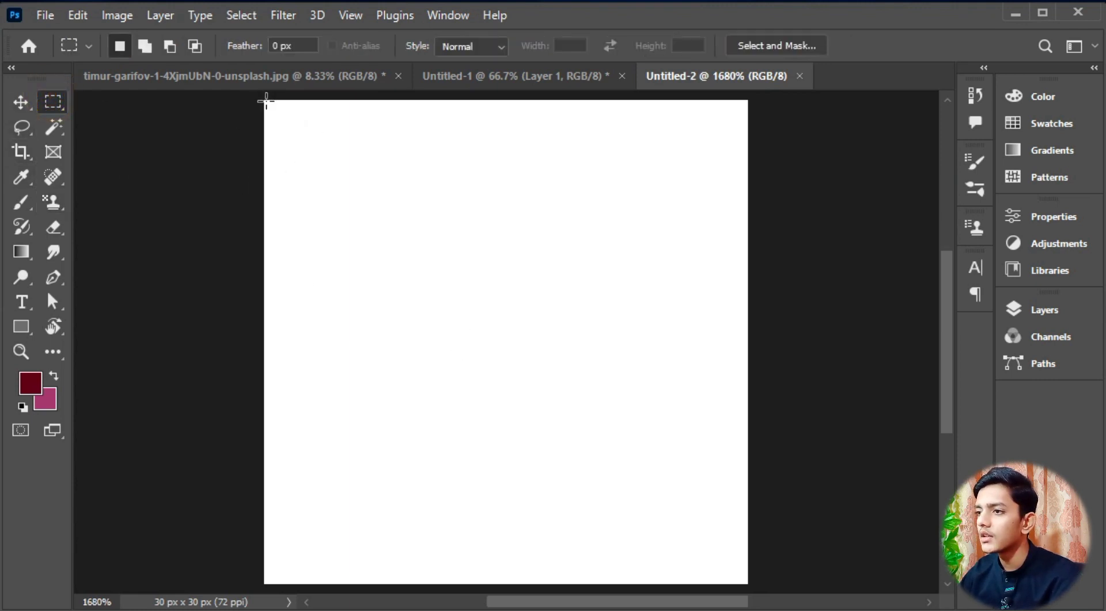
{"action": "left_click_drag", "start_coordinate": [266, 98], "coordinate": [395, 573]}
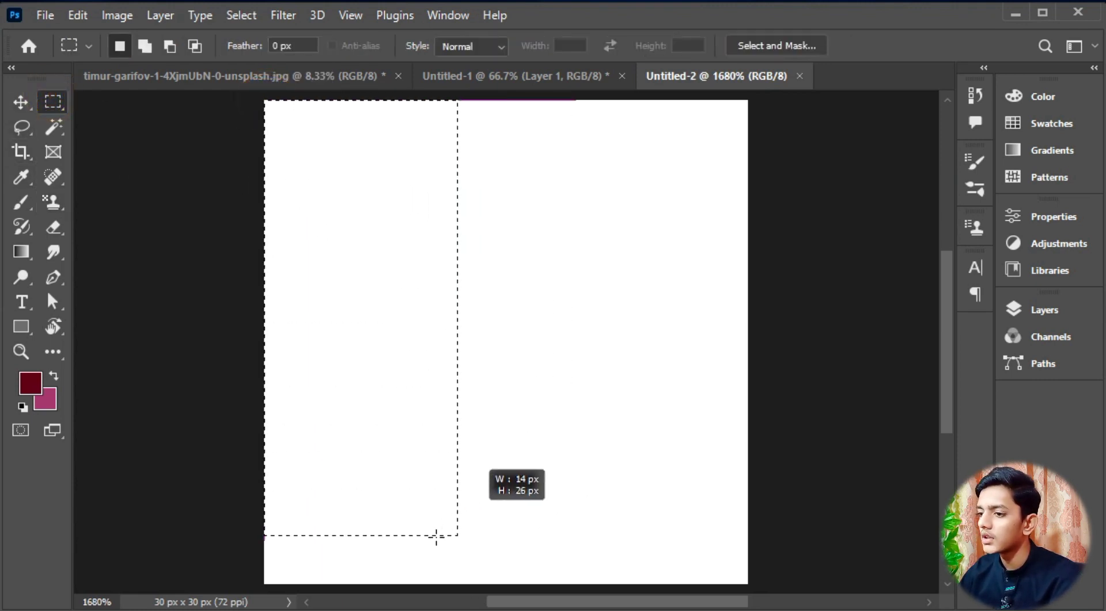
{"action": "left_click_drag", "start_coordinate": [394, 573], "coordinate": [392, 573]}
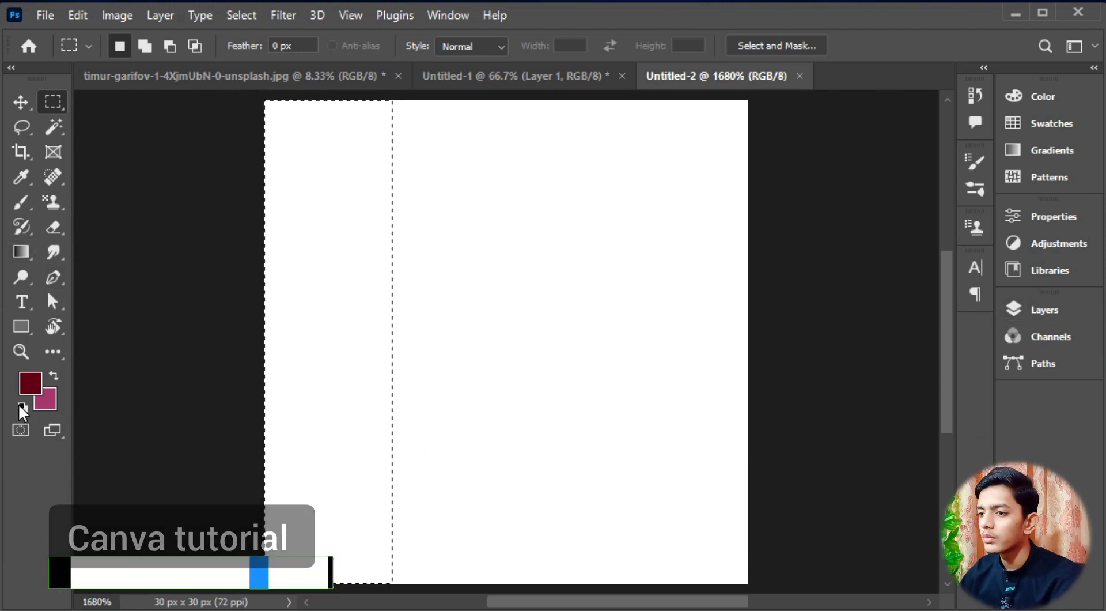
{"action": "left_click", "coordinate": [22, 203]}
{"action": "left_click_drag", "start_coordinate": [247, 228], "coordinate": [331, 449]}
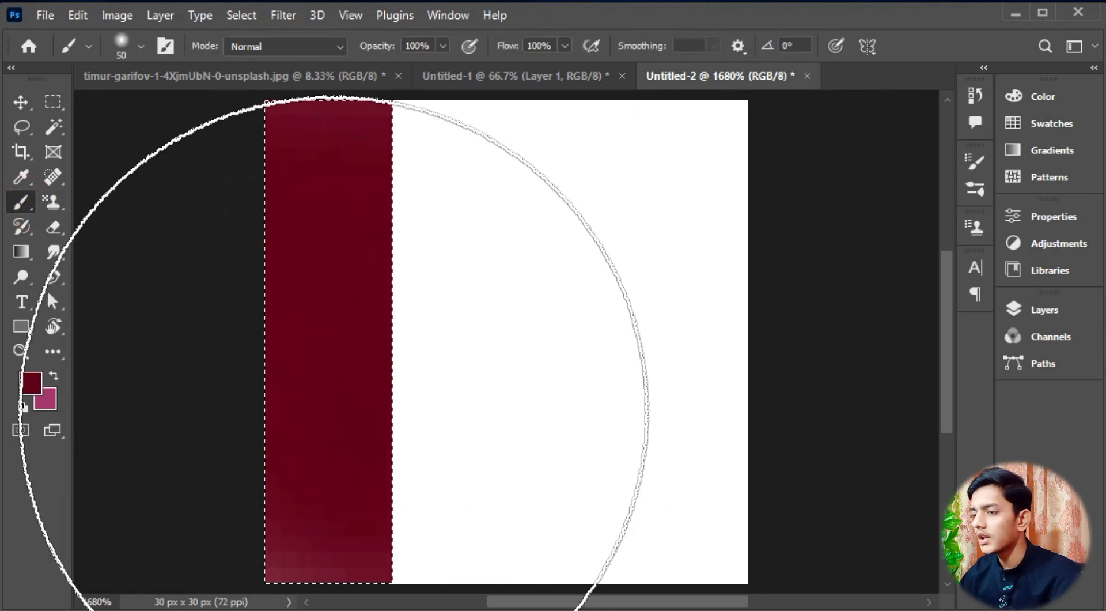
{"action": "key", "text": "ctrl+z"}
{"action": "left_click", "coordinate": [31, 392]}
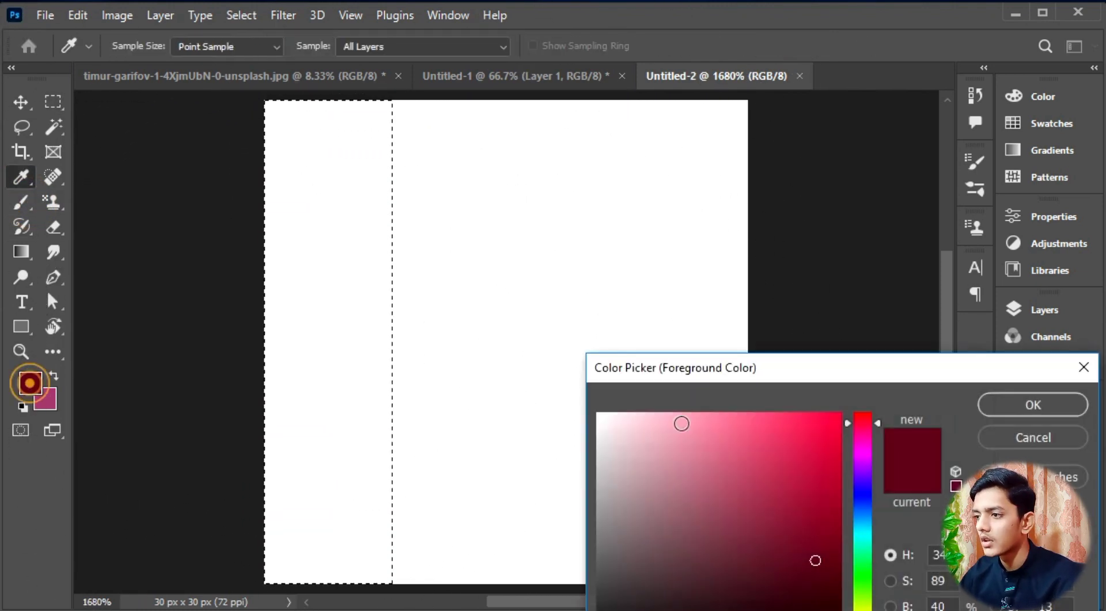
{"action": "left_click", "coordinate": [1027, 408]}
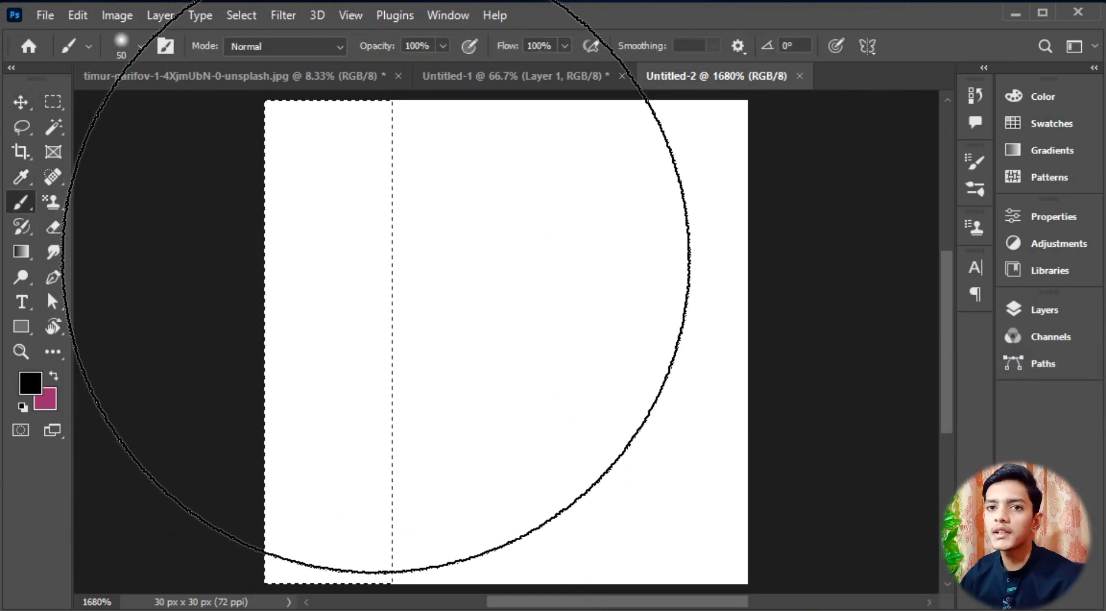
{"action": "mouse_move", "coordinate": [288, 242]}
{"action": "left_mouse_down"}
{"action": "mouse_move", "coordinate": [577, 386]}
{"action": "mouse_move", "coordinate": [197, 248]}
{"action": "left_mouse_up"}
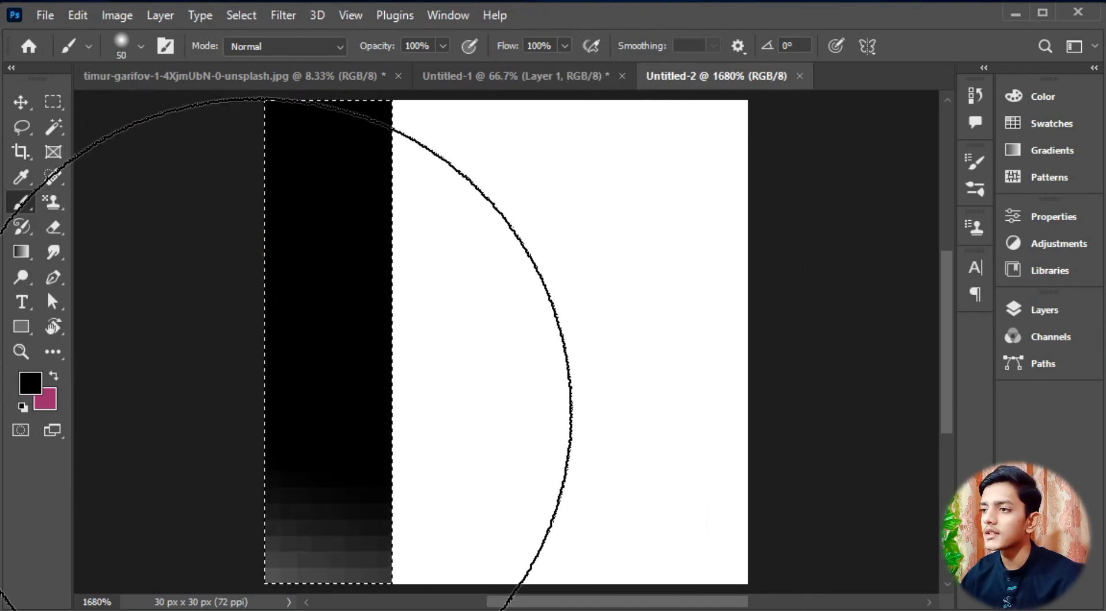
{"action": "key", "text": "ctrl+d"}
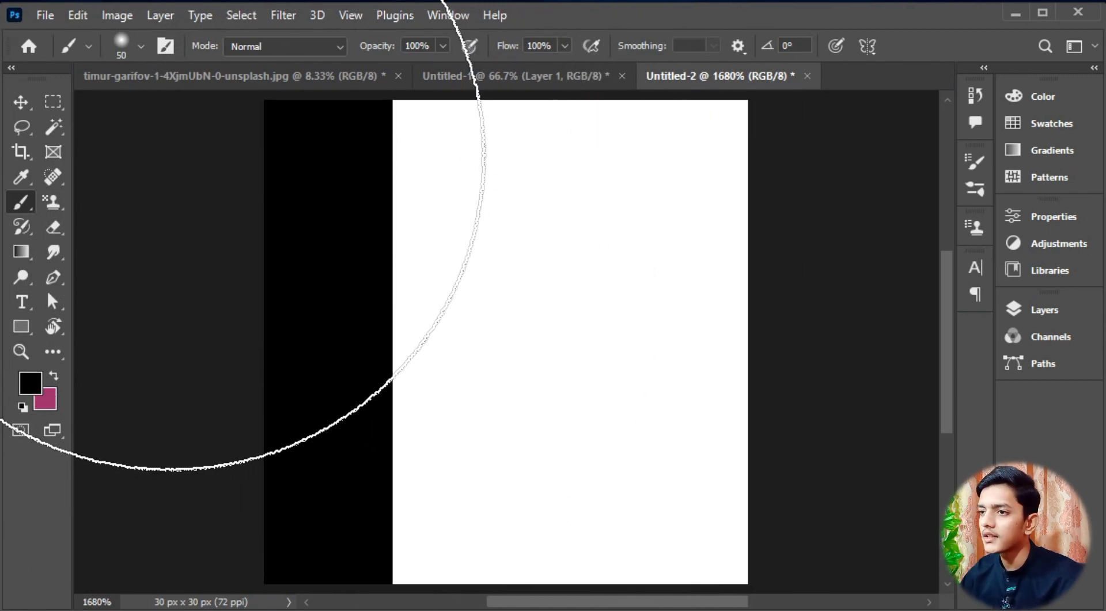
Paint a solid black band along the tile's bottom edge
{"action": "left_click", "coordinate": [53, 102]}
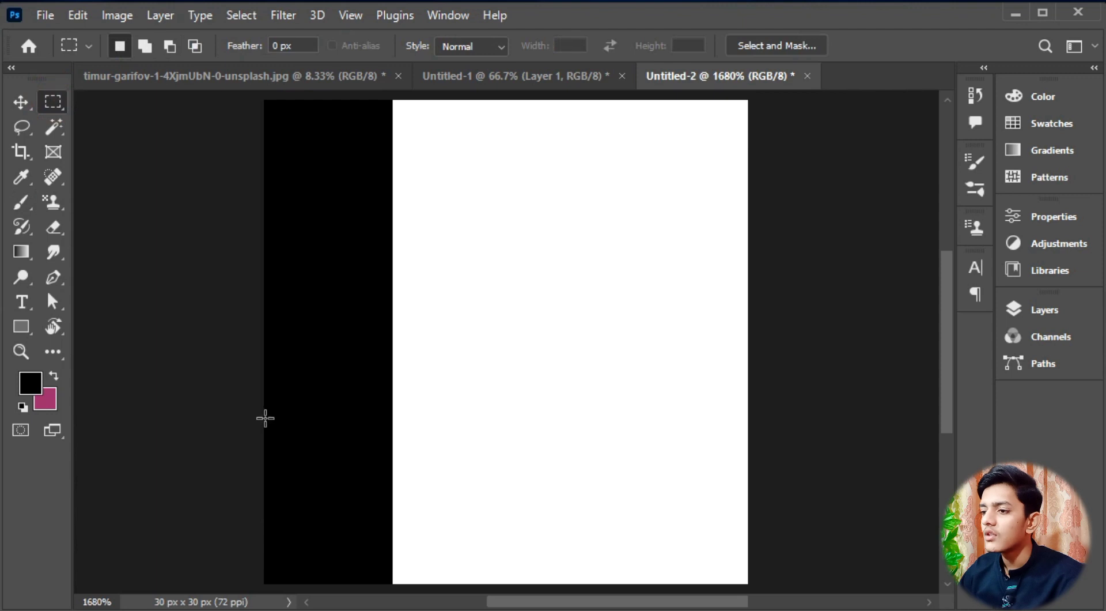
{"action": "left_click_drag", "start_coordinate": [351, 529], "coordinate": [759, 576]}
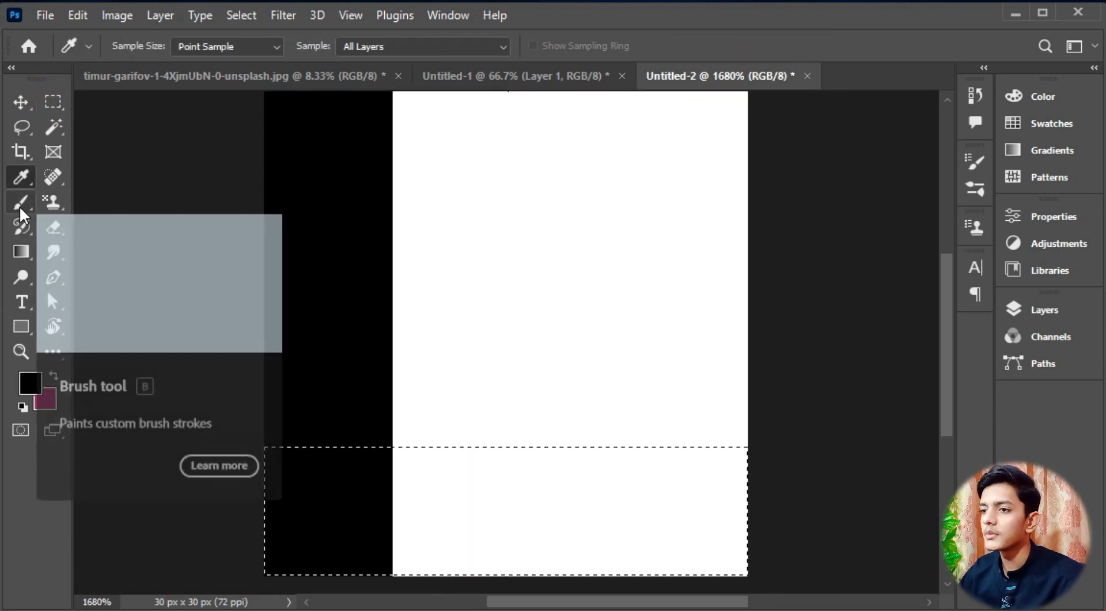
{"action": "left_click", "coordinate": [20, 202]}
{"action": "left_click", "coordinate": [433, 513]}
{"action": "left_click", "coordinate": [302, 515]}
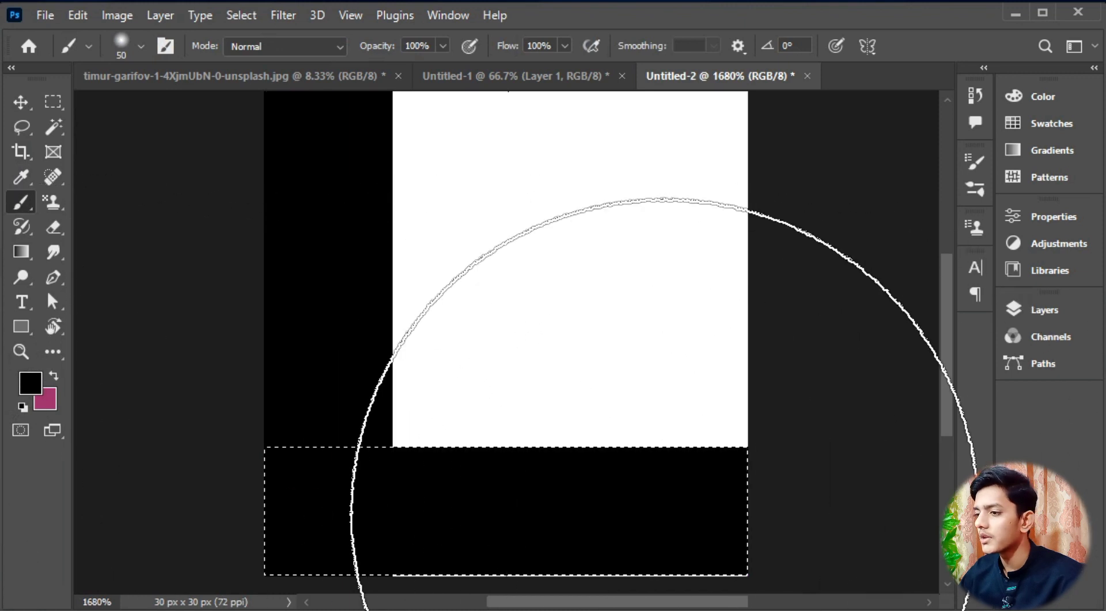
{"action": "left_click", "coordinate": [21, 102]}
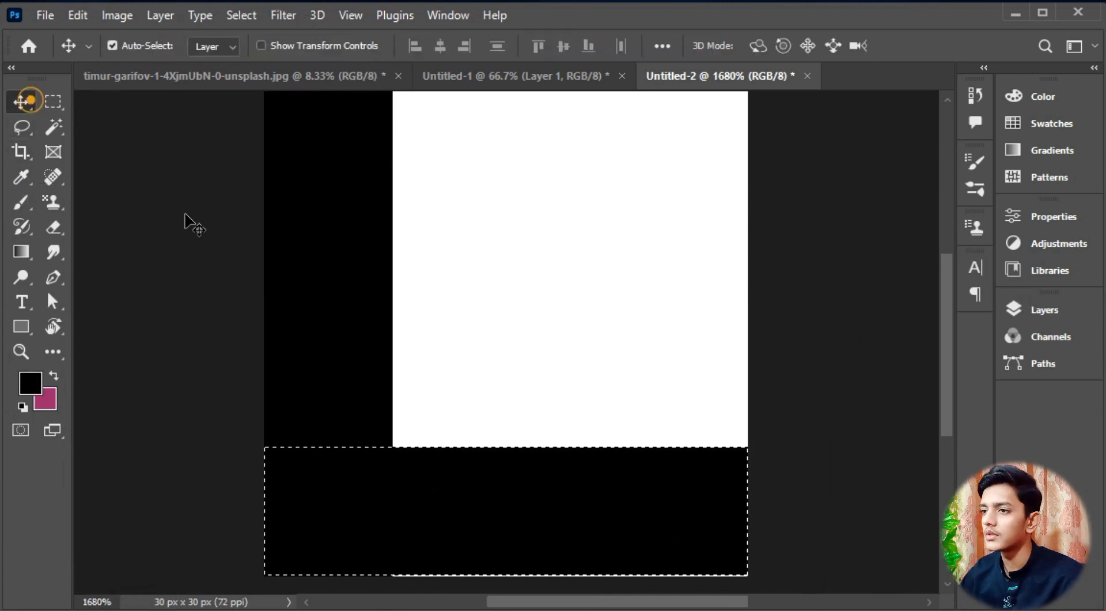
{"action": "left_click", "coordinate": [636, 246]}
{"action": "left_click", "coordinate": [53, 102]}
Select the whole L-shaped tile and define it as a pattern named '1'
{"action": "key", "text": "ctrl+a"}
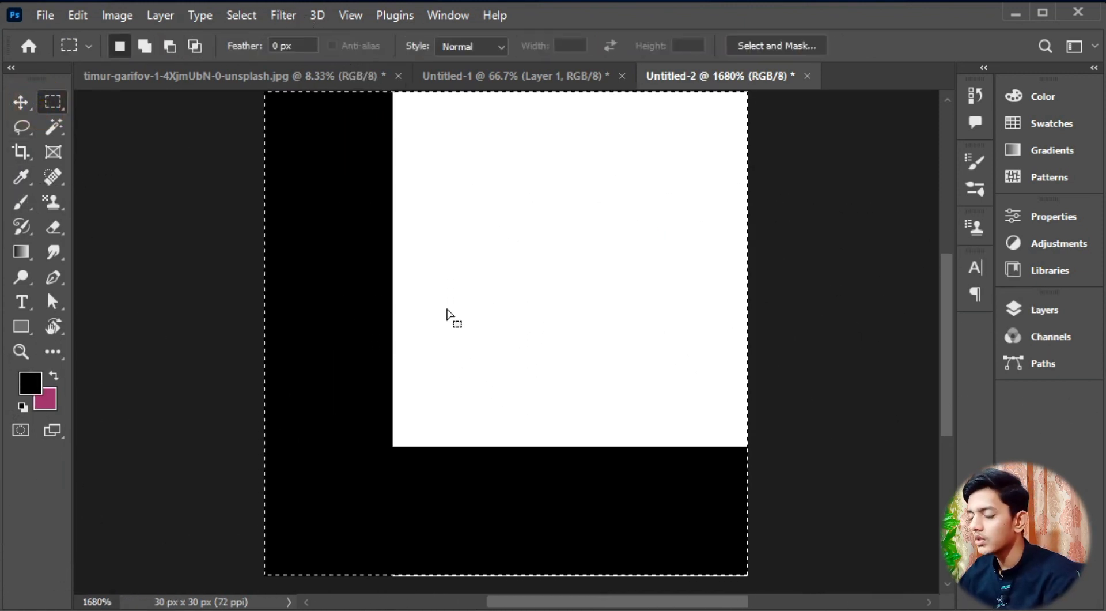
{"action": "key", "text": "ctrl+minus"}
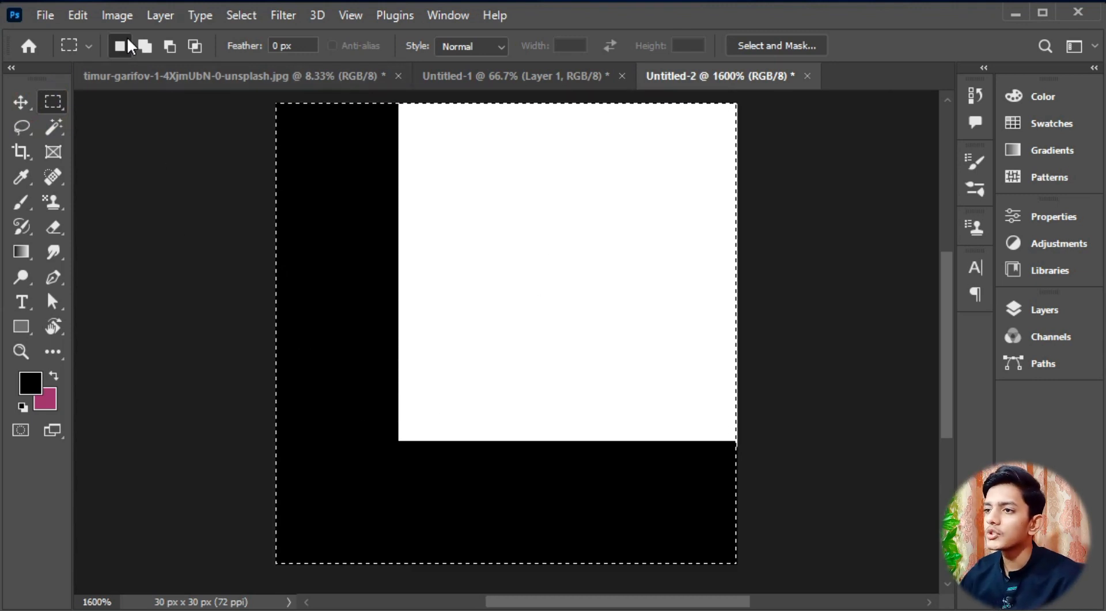
{"action": "left_click", "coordinate": [88, 15]}
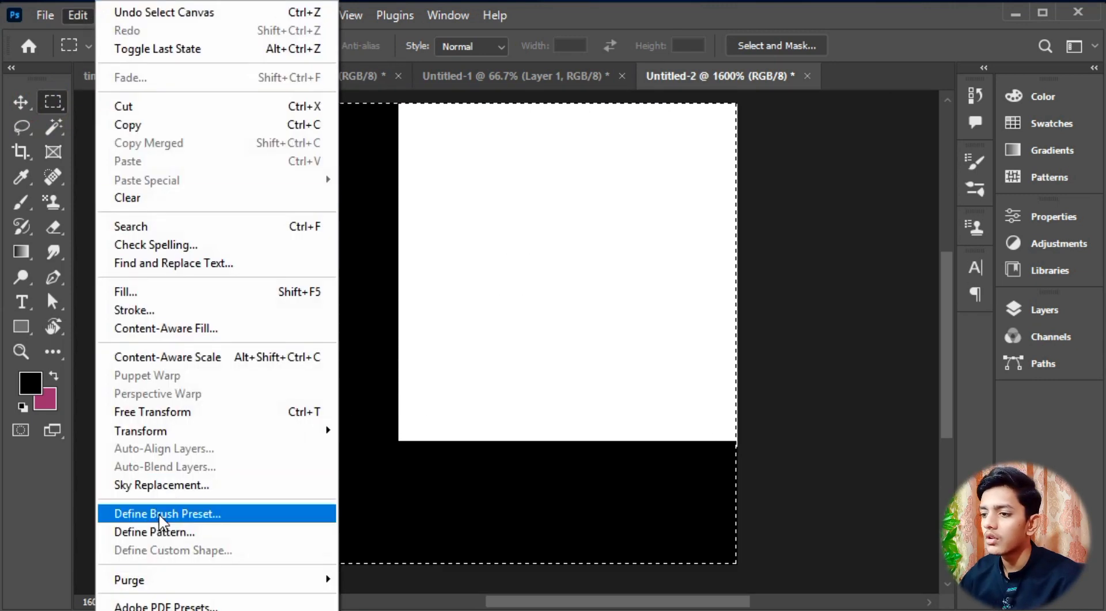
{"action": "left_click", "coordinate": [187, 533]}
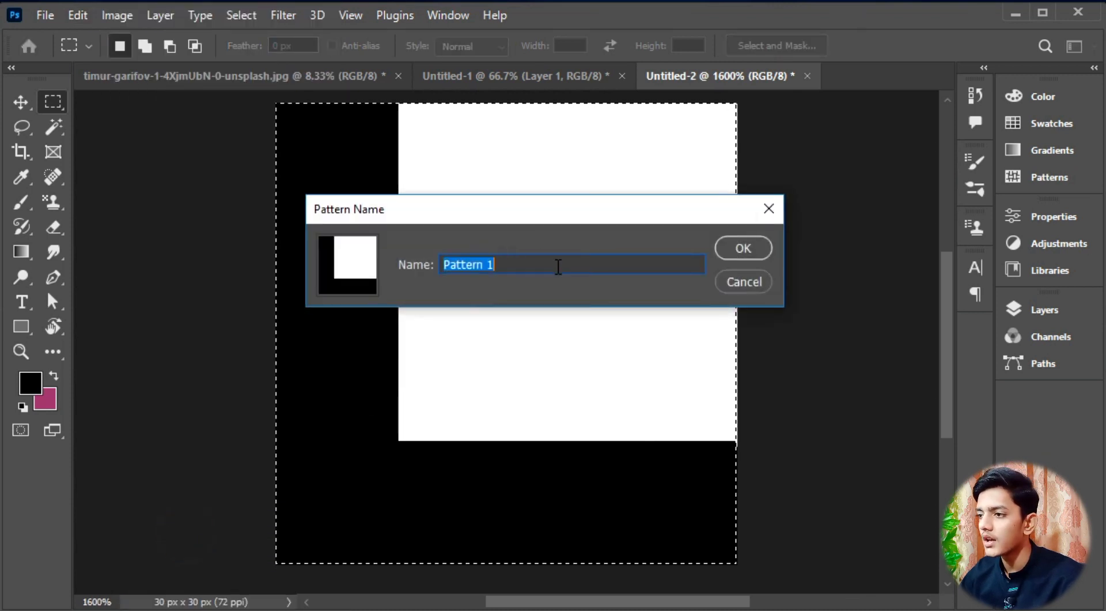
{"action": "key", "text": "BackSpace"}
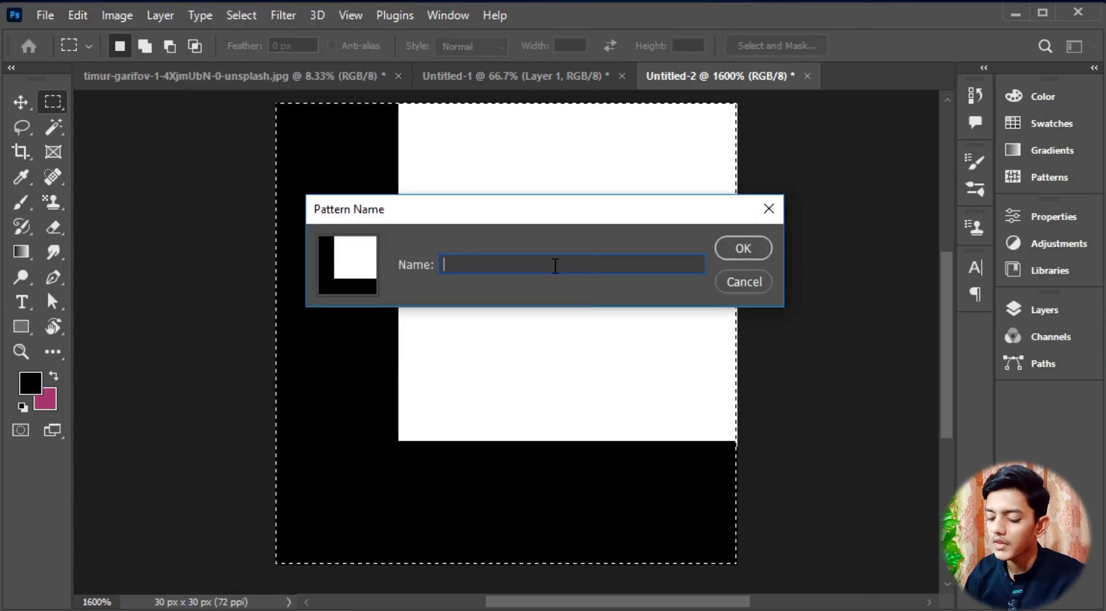
{"action": "type", "text": "1"}
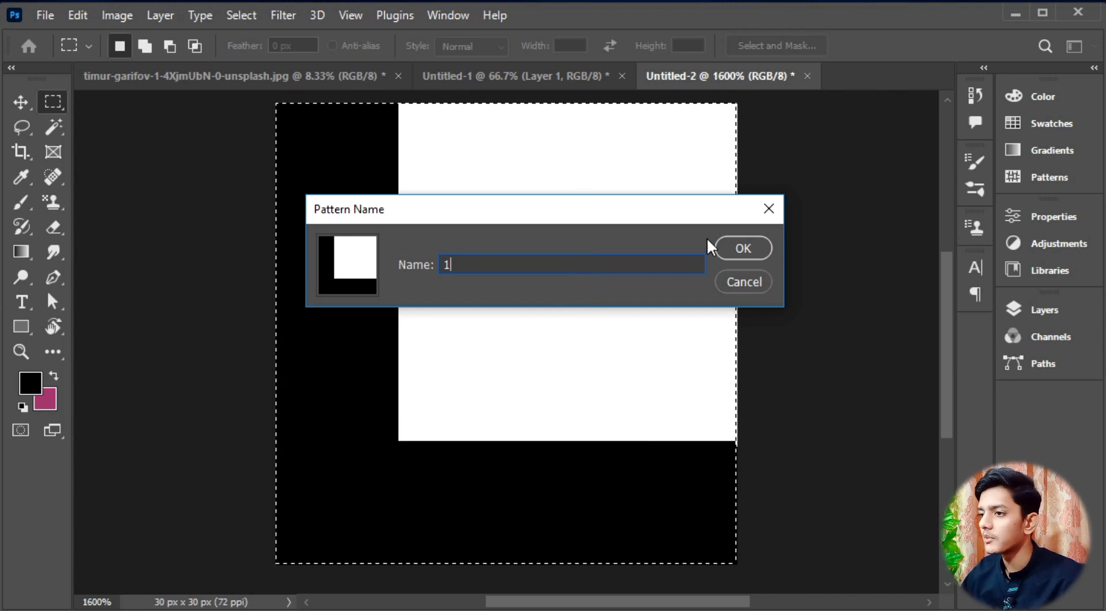
{"action": "left_click", "coordinate": [731, 250]}
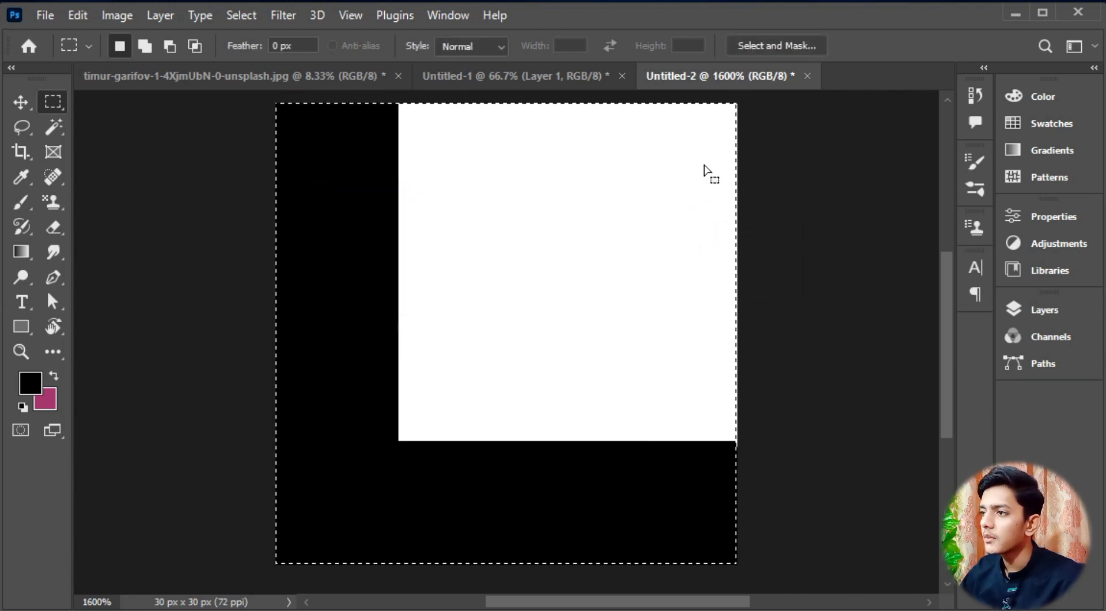
Switch to Untitled-1, select the Pattern Stamp tool and browse its pattern list
{"action": "left_click", "coordinate": [534, 81]}
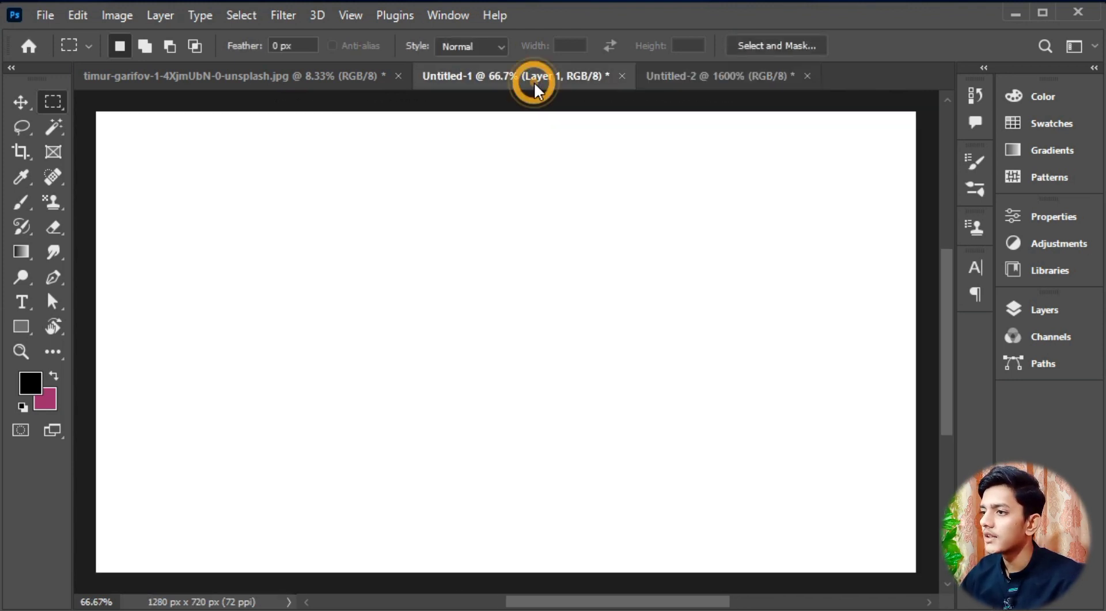
{"action": "left_click", "coordinate": [57, 202]}
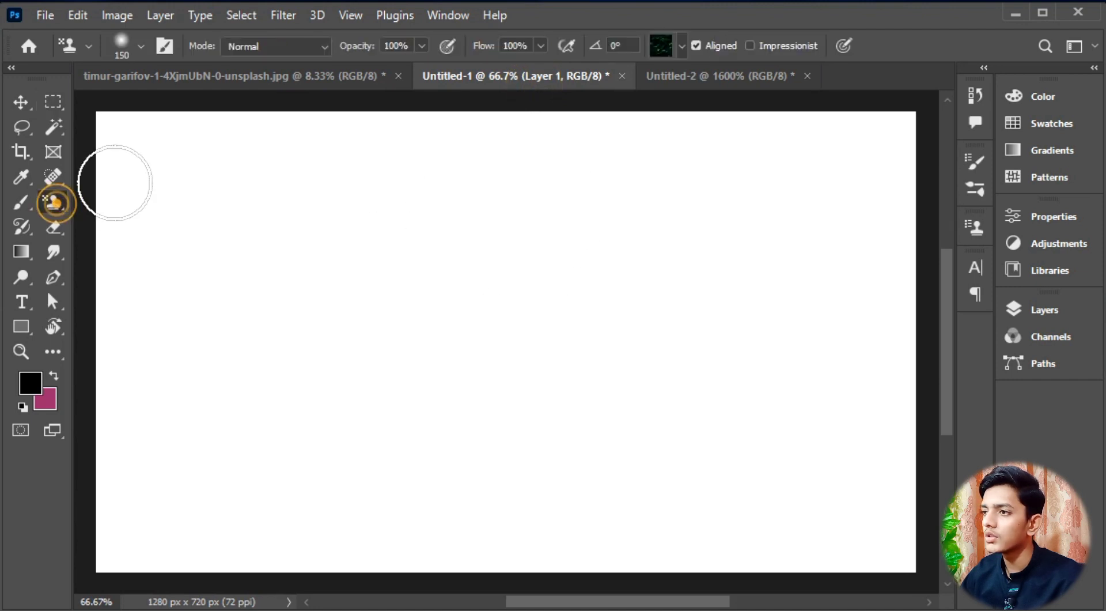
{"action": "left_click", "coordinate": [683, 46]}
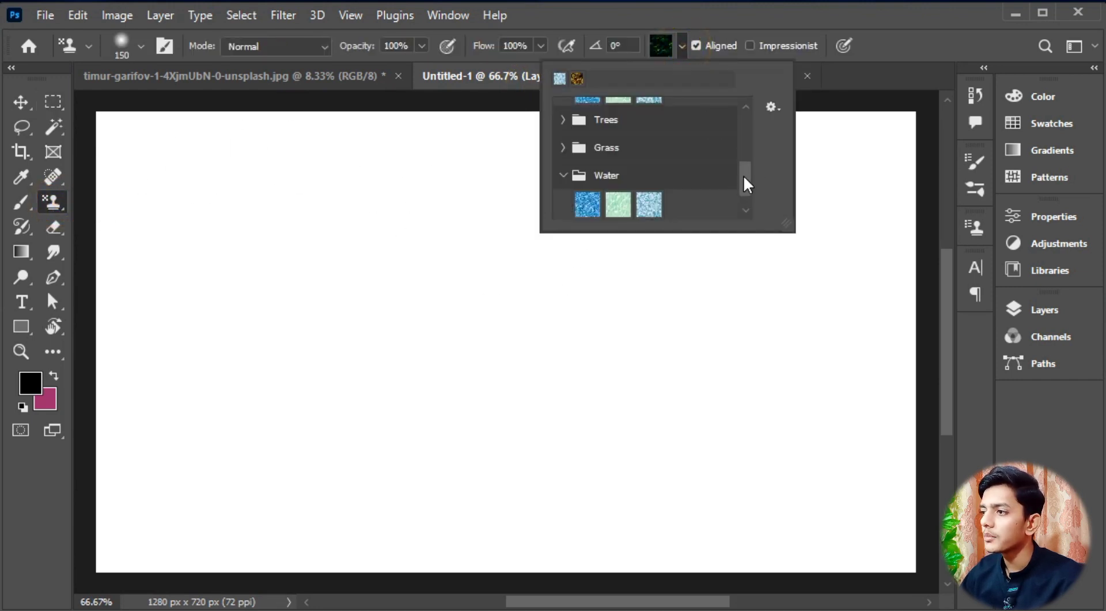
{"action": "left_click_drag", "start_coordinate": [743, 176], "coordinate": [751, 216]}
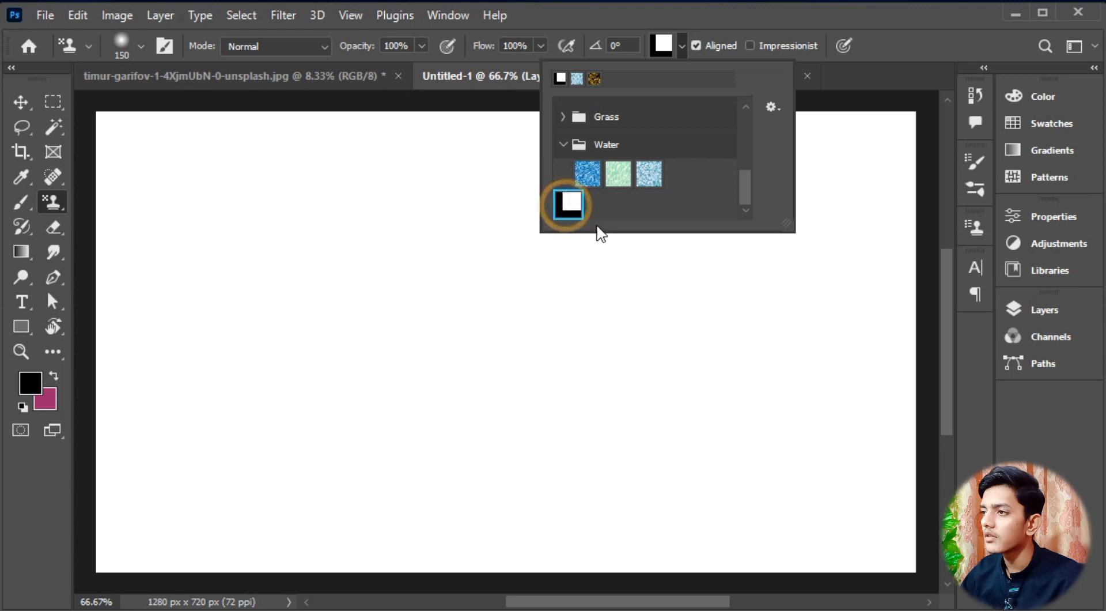
{"action": "left_click", "coordinate": [81, 16]}
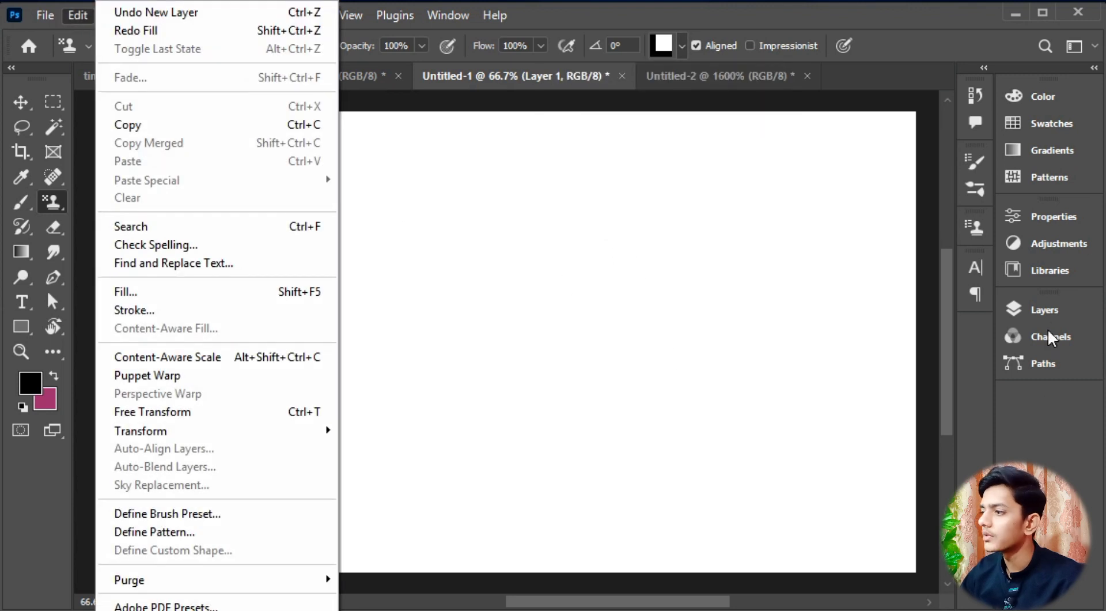
{"action": "left_click", "coordinate": [1045, 310]}
{"action": "left_click", "coordinate": [961, 223]}
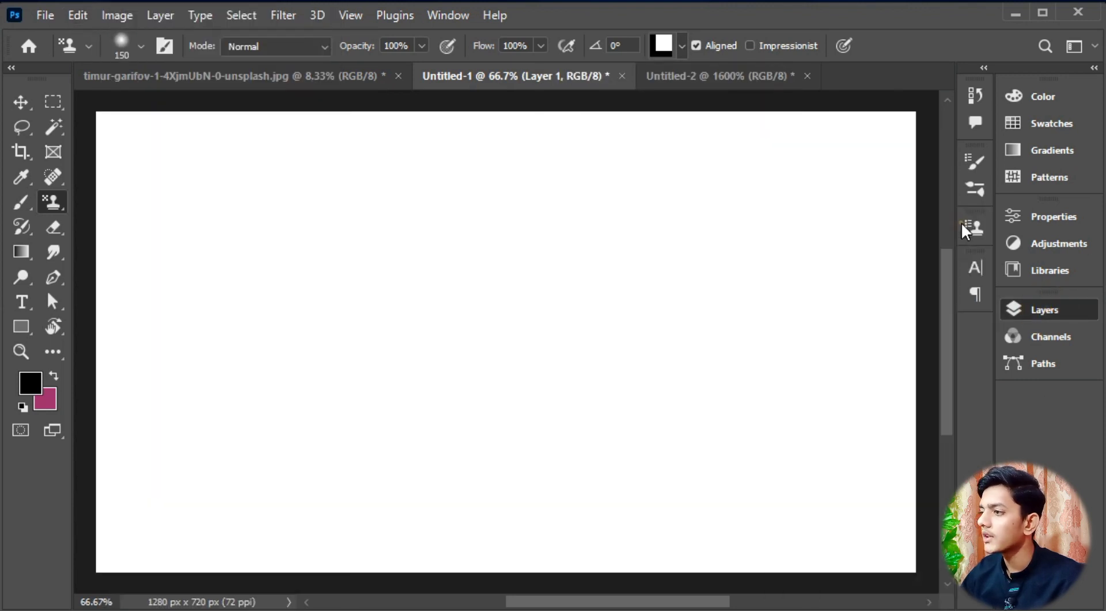
Fill the canvas with the black-and-white square pattern via Edit > Fill, then undo it
{"action": "left_click", "coordinate": [78, 16]}
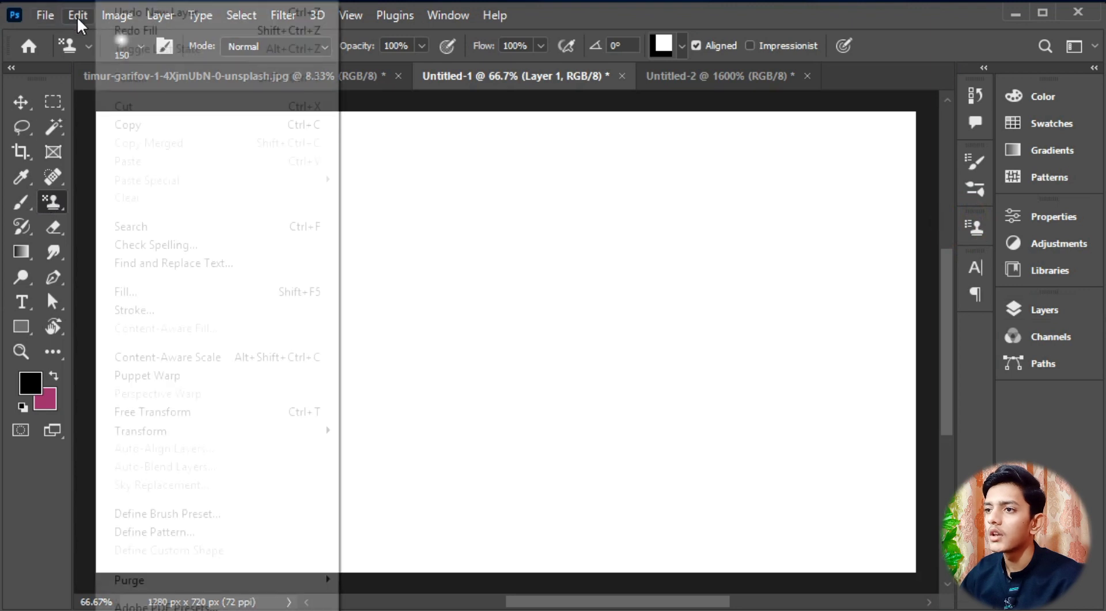
{"action": "left_click", "coordinate": [136, 291]}
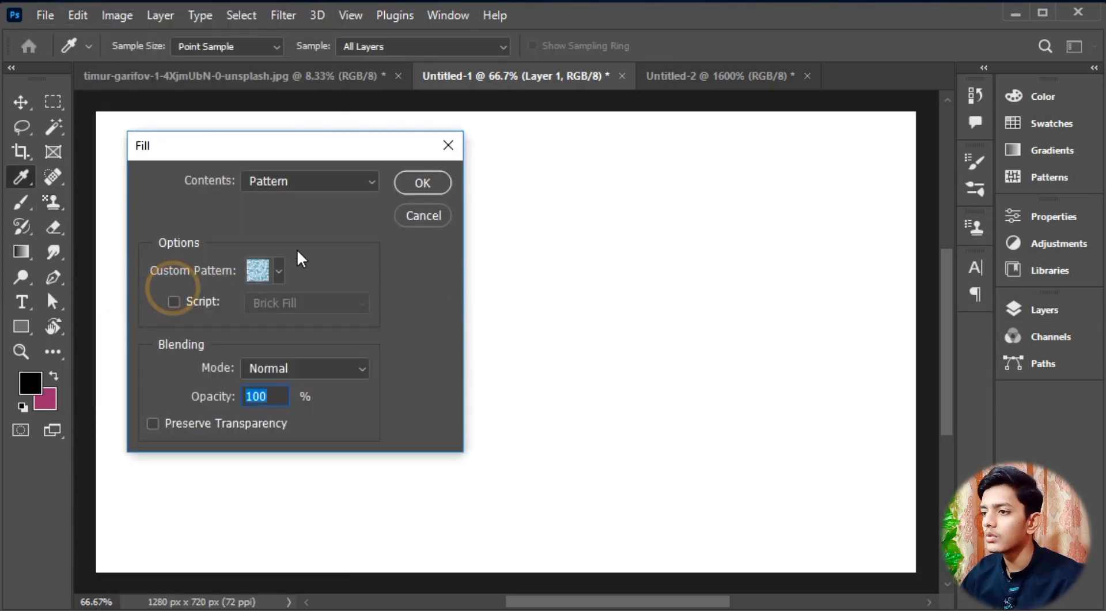
{"action": "left_click", "coordinate": [277, 271]}
{"action": "left_click", "coordinate": [165, 429]}
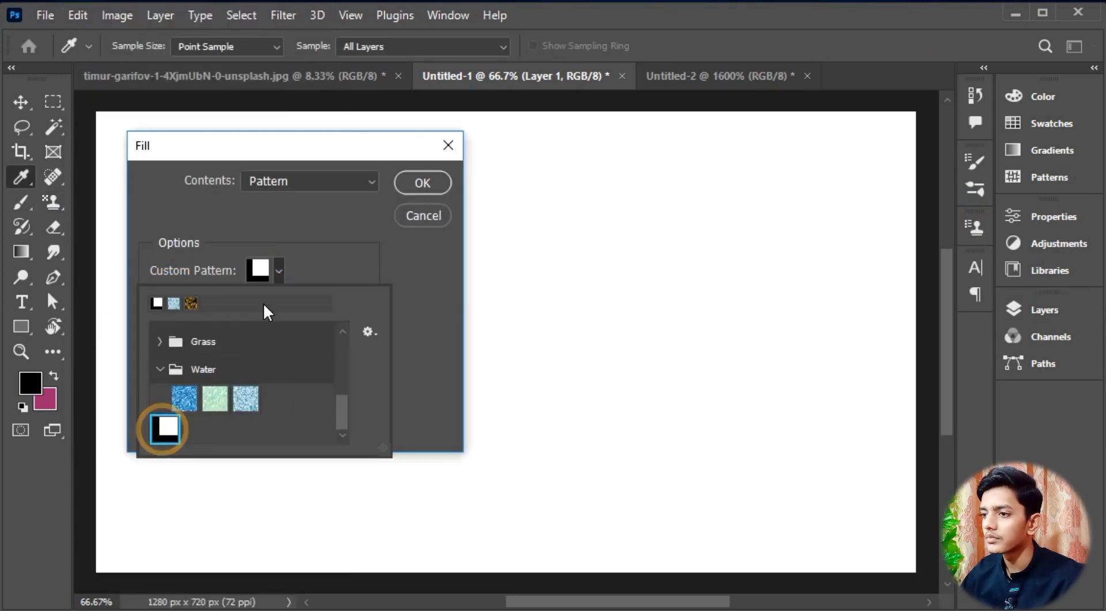
{"action": "left_click", "coordinate": [433, 183]}
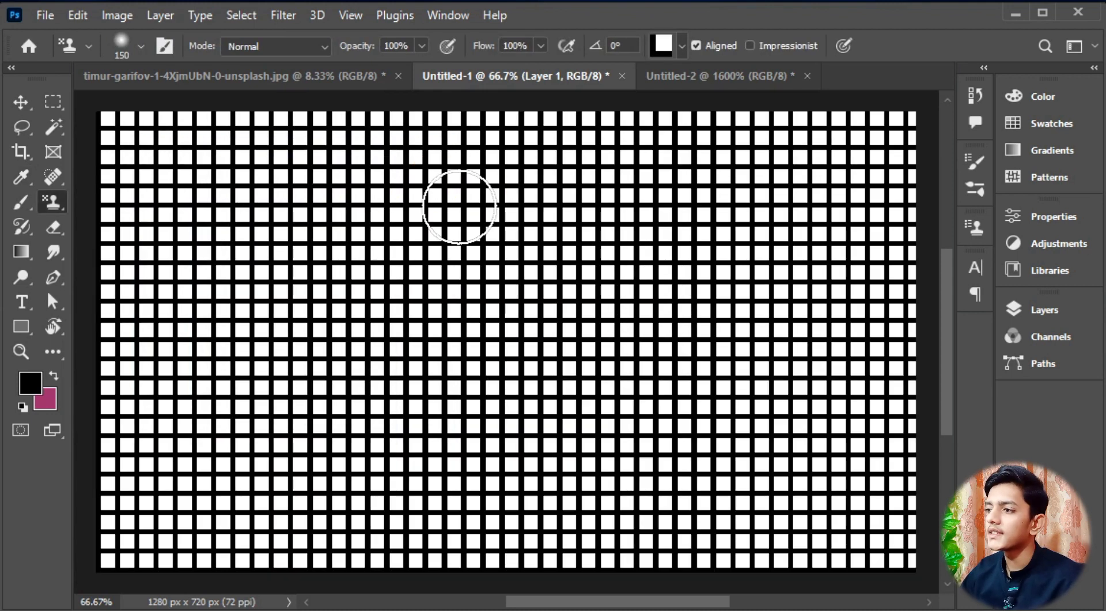
{"action": "key", "text": "ctrl+z"}
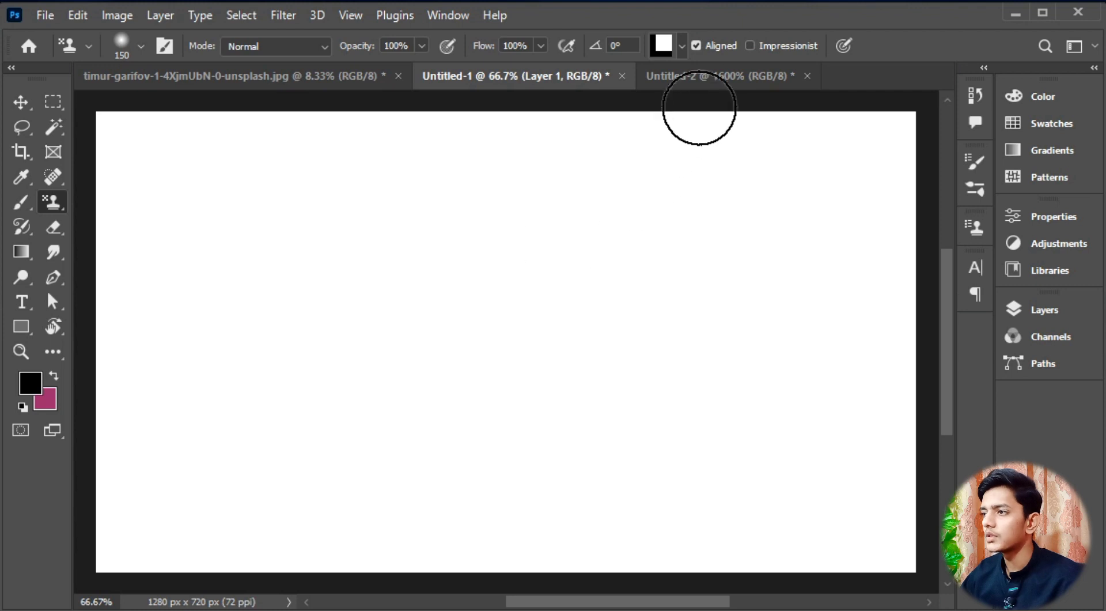
Switch to the motorcycle photo and zoom in on the grass field beside the rider
{"action": "left_click", "coordinate": [330, 74]}
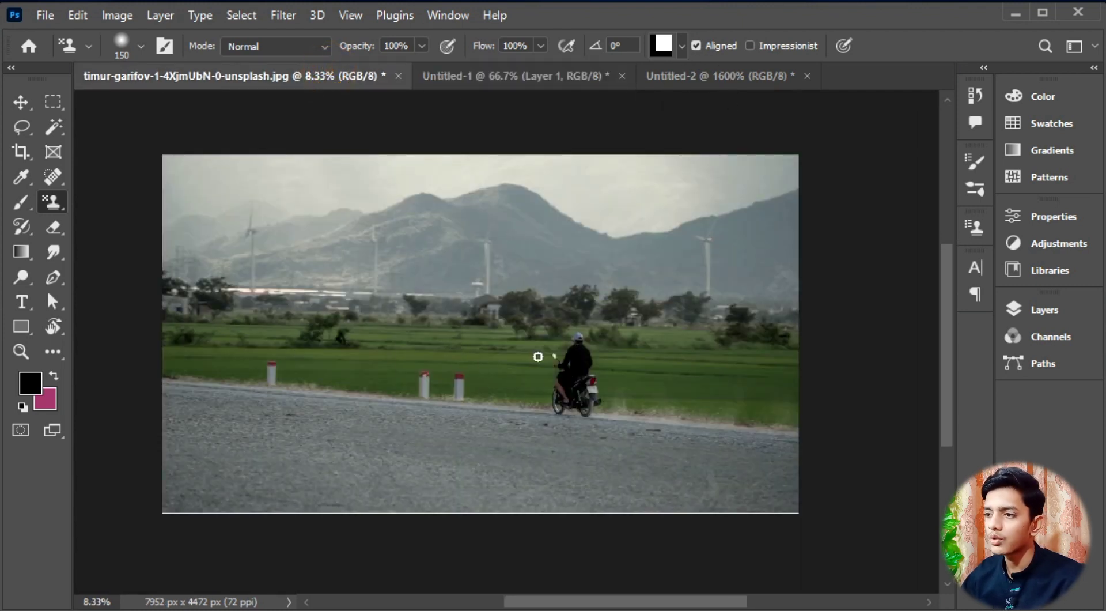
{"action": "scroll", "coordinate": [539, 363], "scroll_direction": "up", "scroll_amount": 2}
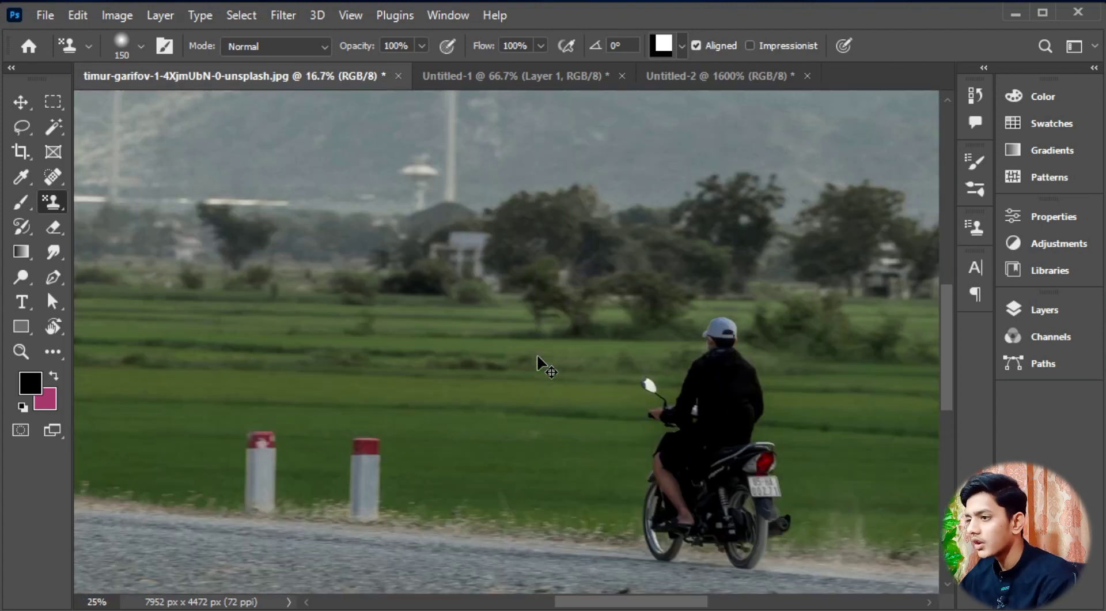
{"action": "scroll", "coordinate": [539, 355], "scroll_direction": "up", "scroll_amount": 1}
{"action": "scroll", "coordinate": [509, 400], "scroll_direction": "up", "scroll_amount": 1}
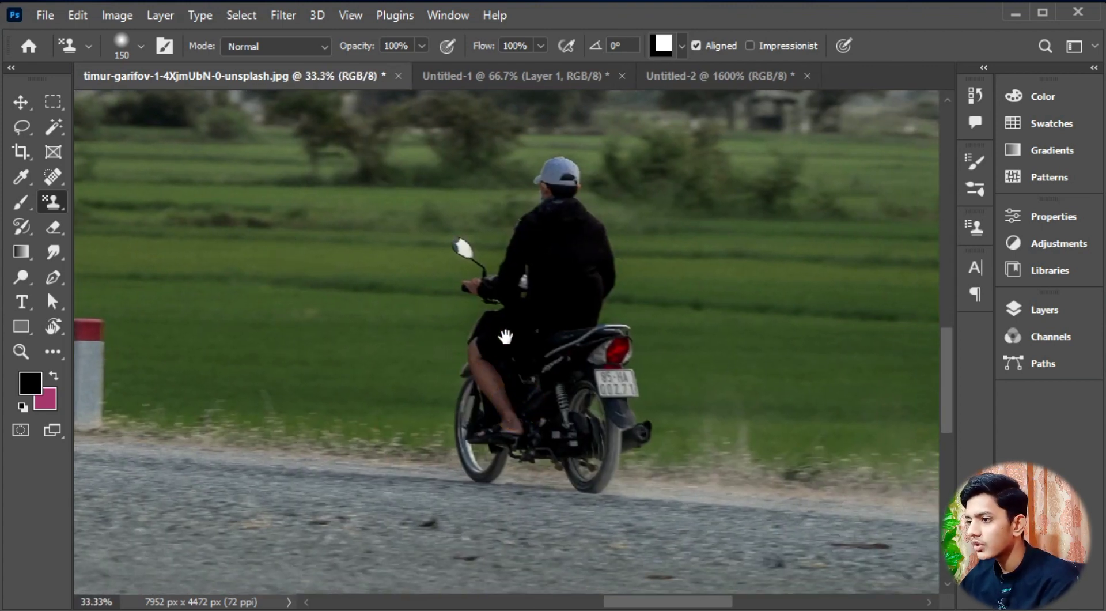
{"action": "mouse_move", "coordinate": [506, 334]}
{"action": "left_mouse_down"}
{"action": "mouse_move", "coordinate": [459, 521]}
{"action": "mouse_move", "coordinate": [447, 294]}
{"action": "left_mouse_up"}
{"action": "left_click_drag", "start_coordinate": [899, 277], "coordinate": [594, 351]}
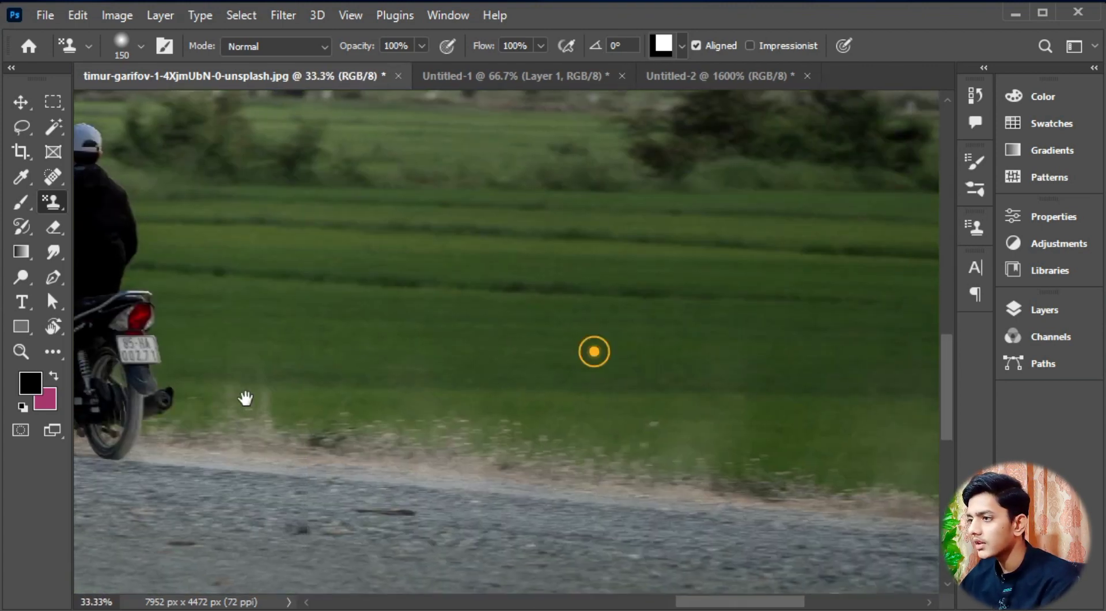
Marquee a patch of grass and define it as a new pattern named '2'
{"action": "left_click", "coordinate": [53, 102]}
{"action": "mouse_move", "coordinate": [534, 267]}
{"action": "left_mouse_down"}
{"action": "mouse_move", "coordinate": [692, 378]}
{"action": "mouse_move", "coordinate": [777, 421]}
{"action": "left_mouse_up"}
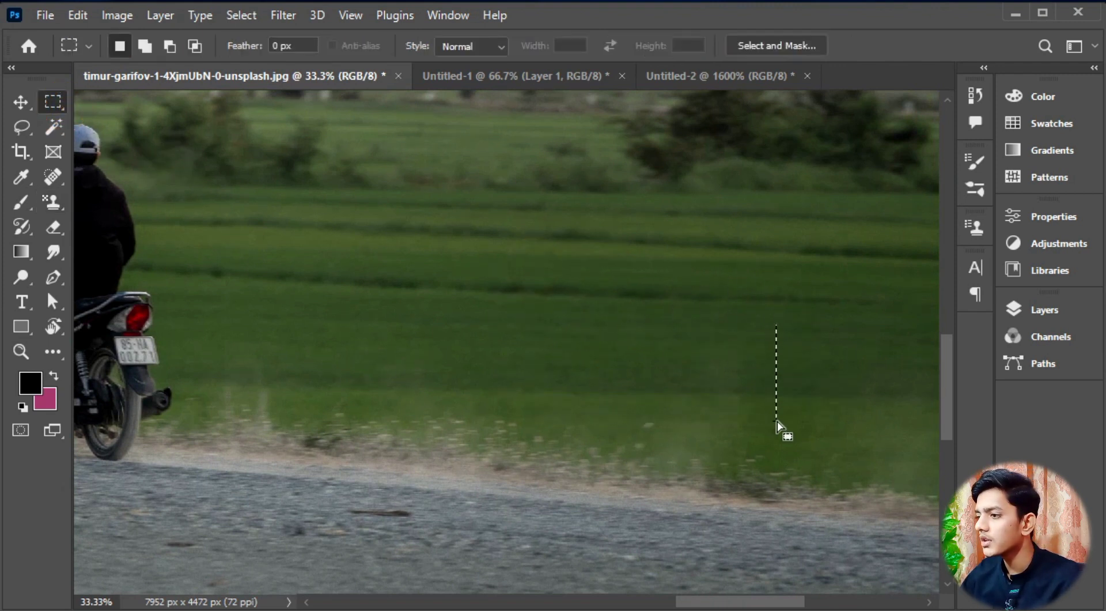
{"action": "left_click_drag", "start_coordinate": [613, 334], "coordinate": [713, 285]}
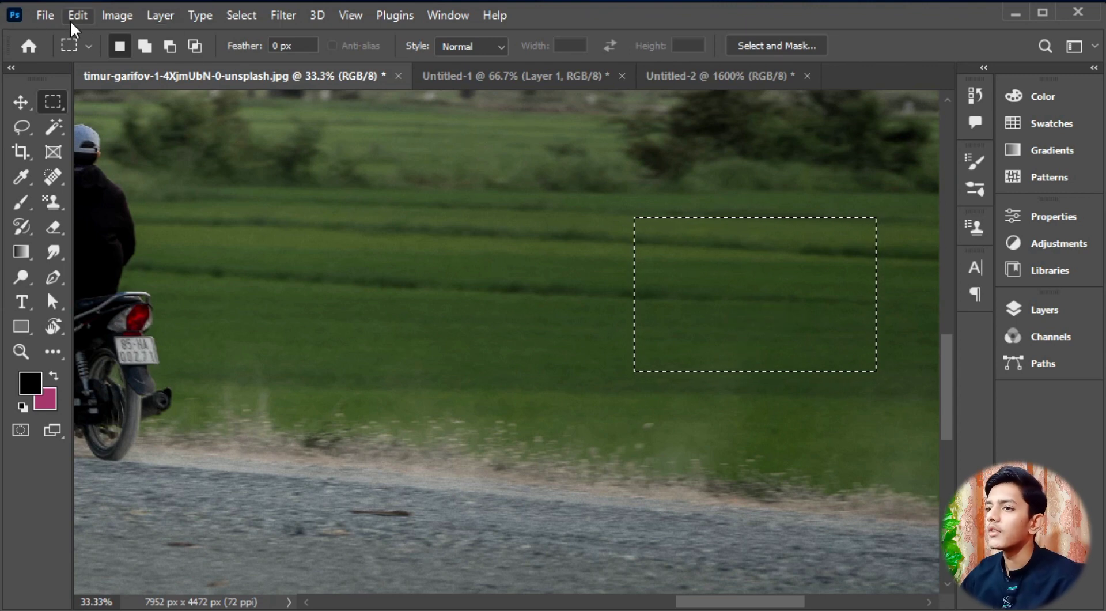
{"action": "left_click", "coordinate": [86, 19]}
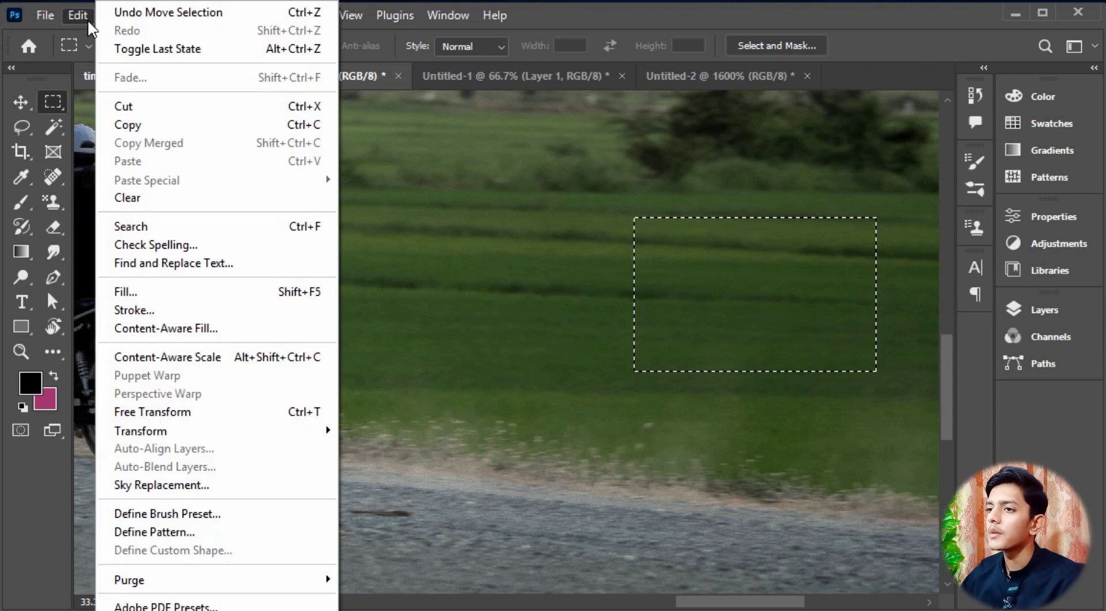
{"action": "left_click", "coordinate": [157, 532]}
{"action": "key", "text": "BackSpace"}
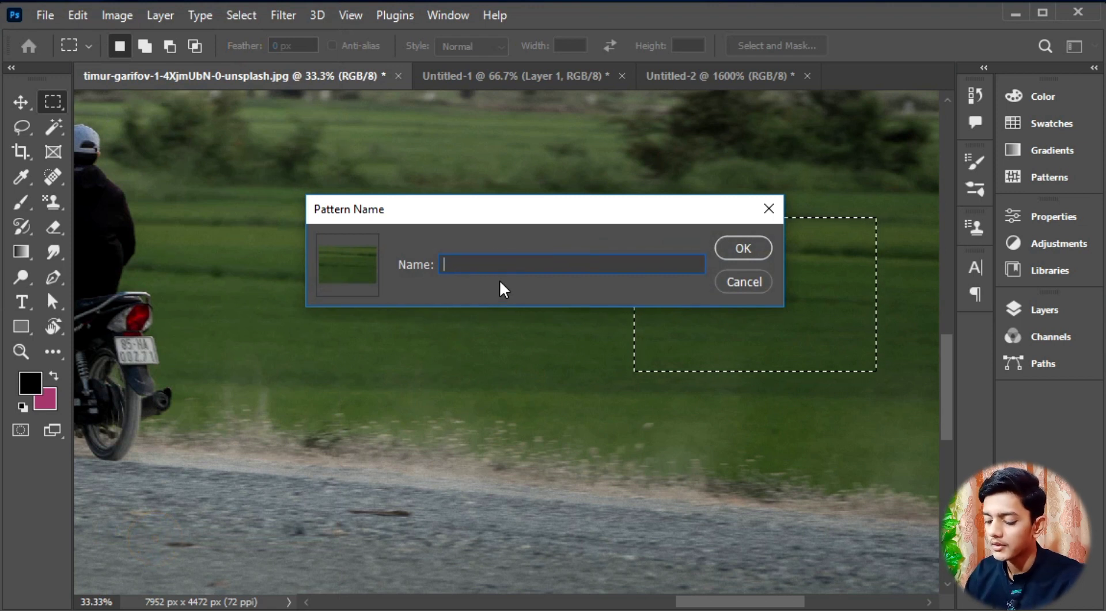
{"action": "type", "text": "2"}
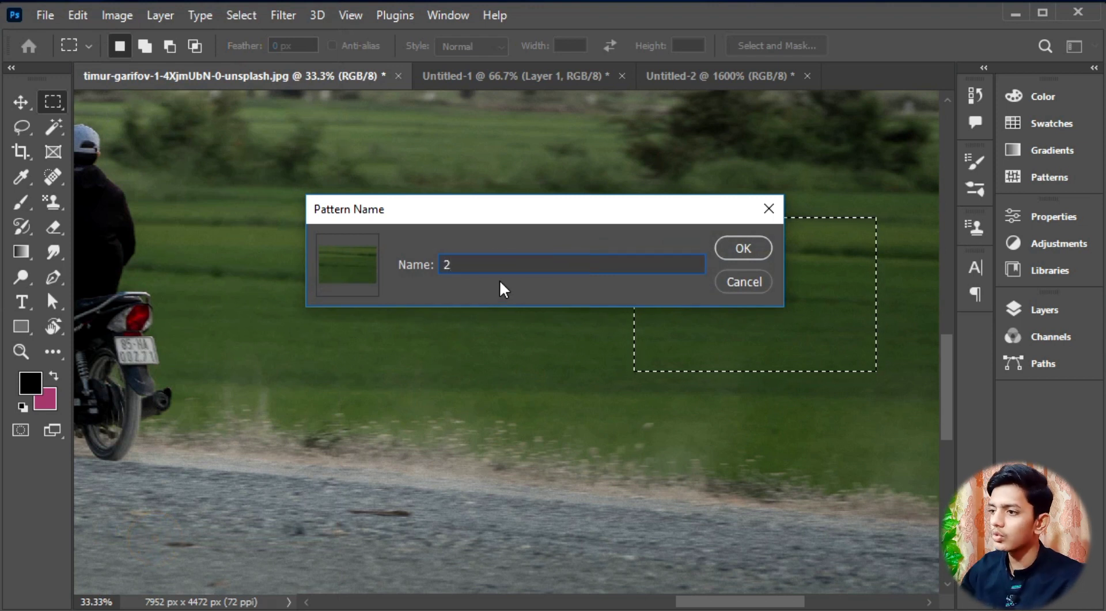
{"action": "left_click", "coordinate": [744, 249]}
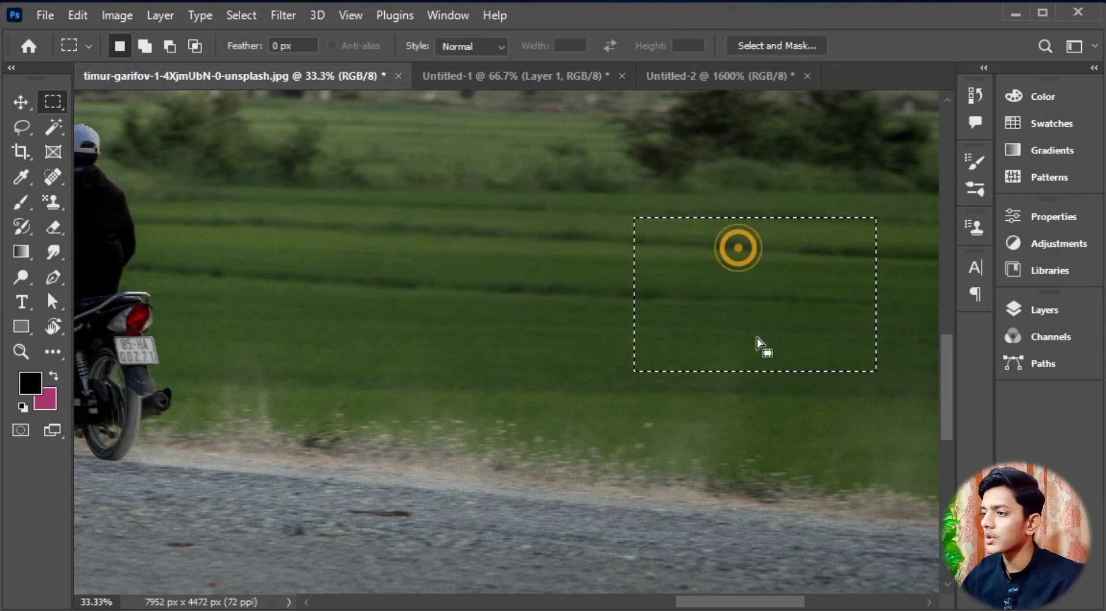
Fill Untitled-1 with the new green grass pattern using Edit > Fill with Pattern contents
{"action": "left_click", "coordinate": [500, 77]}
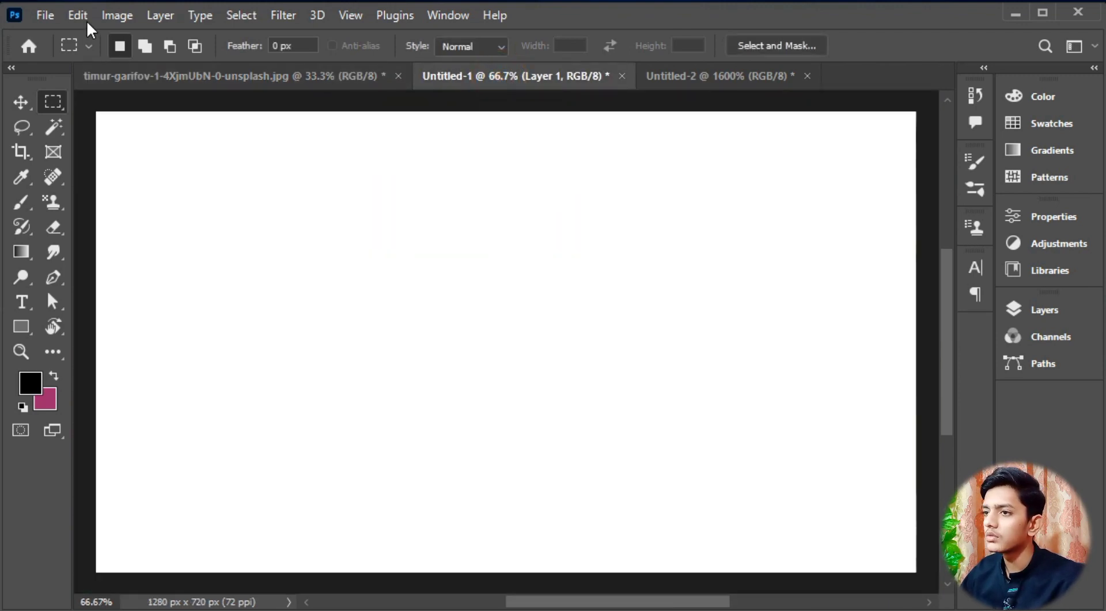
{"action": "left_click", "coordinate": [1032, 309]}
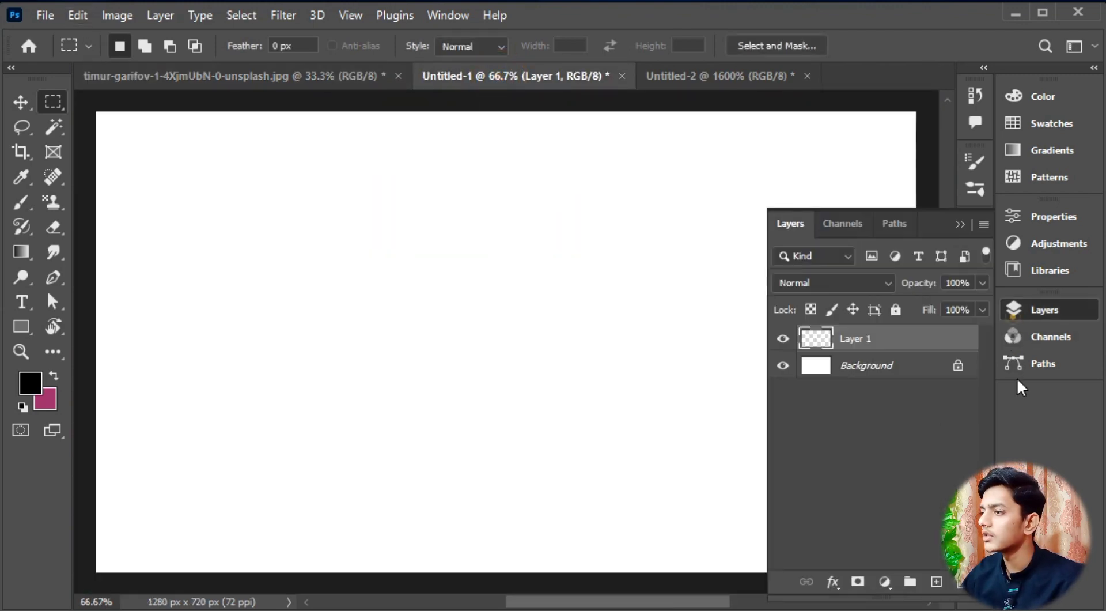
{"action": "left_click", "coordinate": [961, 225]}
{"action": "left_click", "coordinate": [90, 15]}
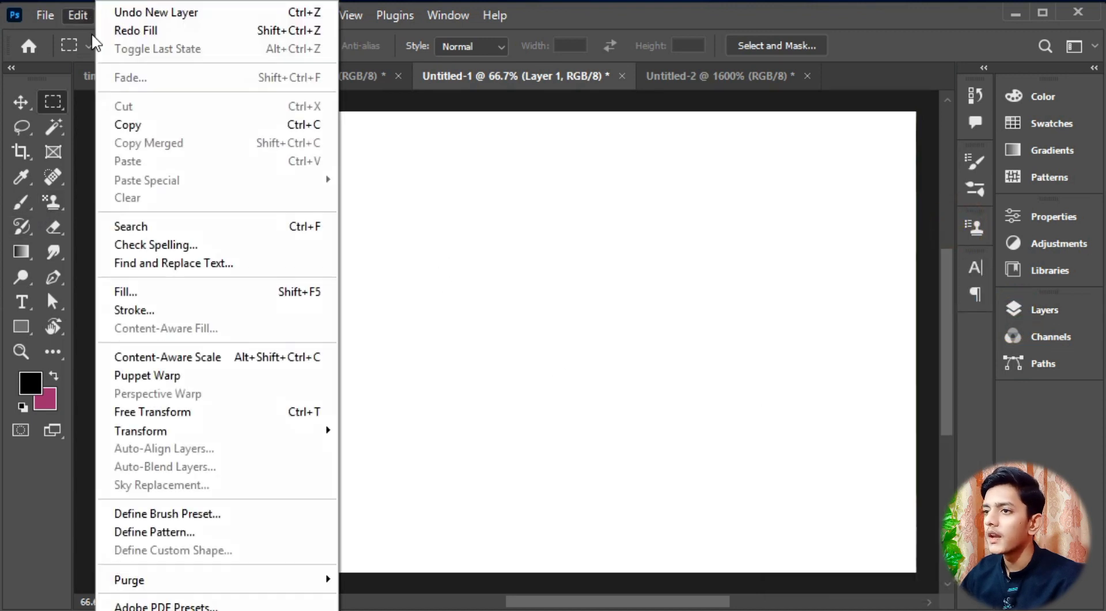
{"action": "left_click", "coordinate": [143, 284]}
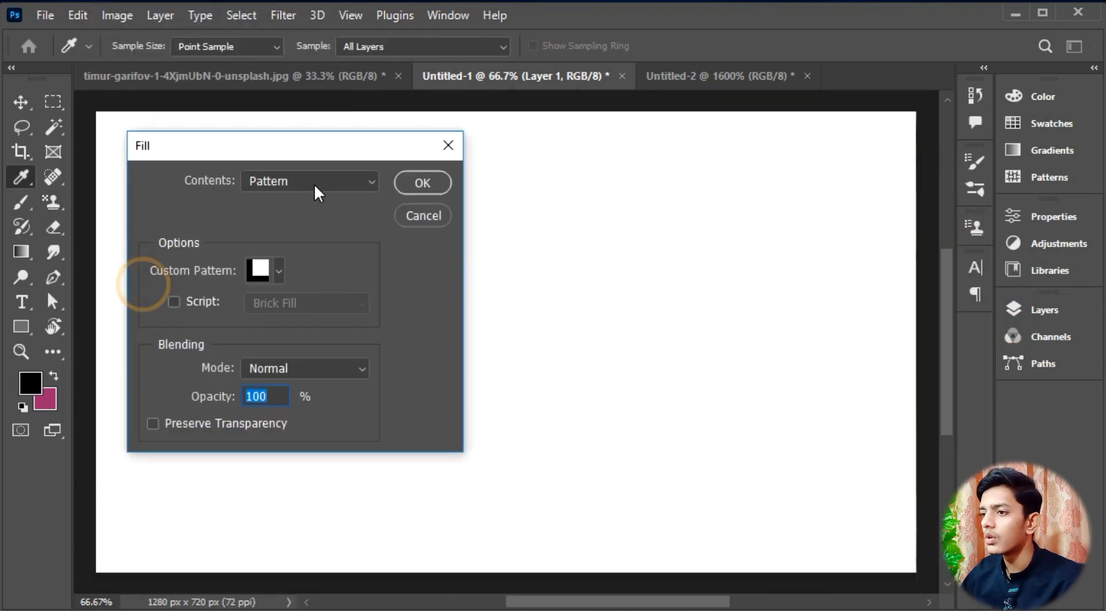
{"action": "left_click", "coordinate": [312, 183]}
{"action": "left_click", "coordinate": [426, 321]}
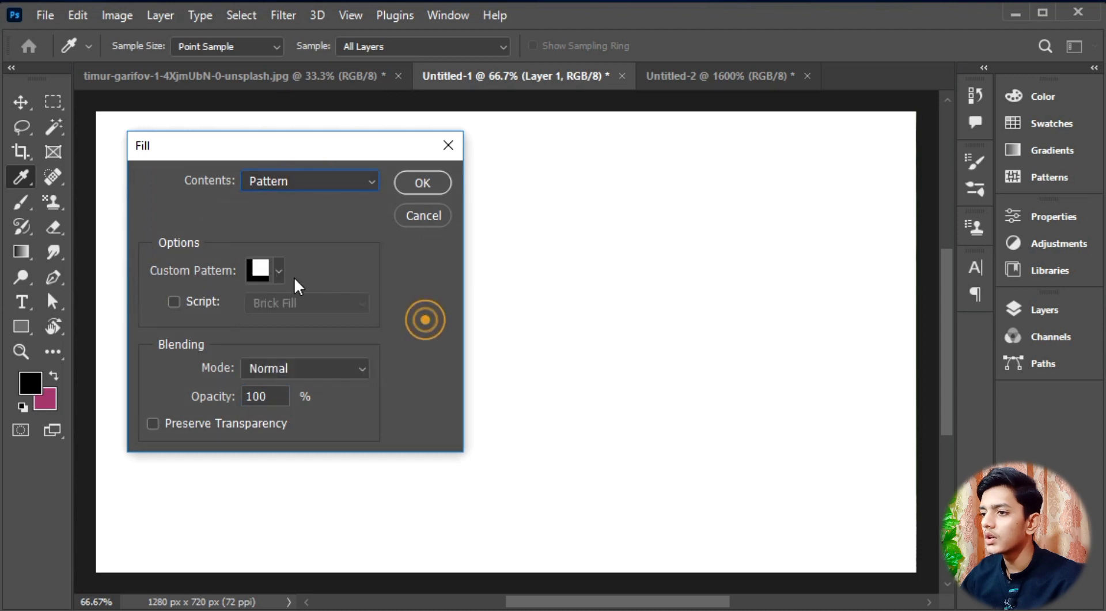
{"action": "left_click", "coordinate": [277, 271]}
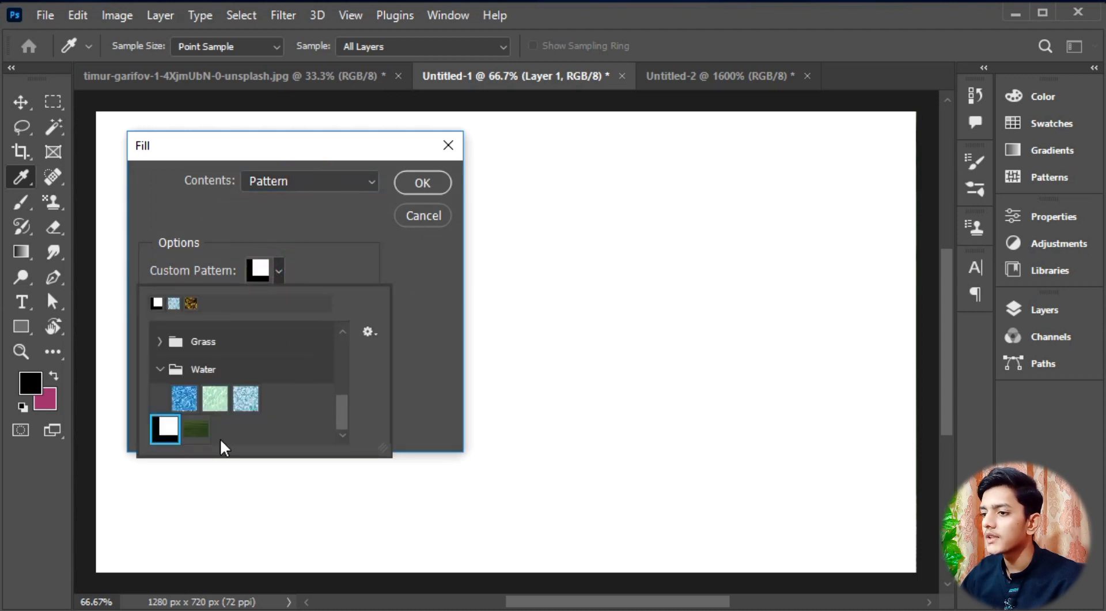
{"action": "left_click", "coordinate": [429, 184]}
{"action": "key", "text": "m"}
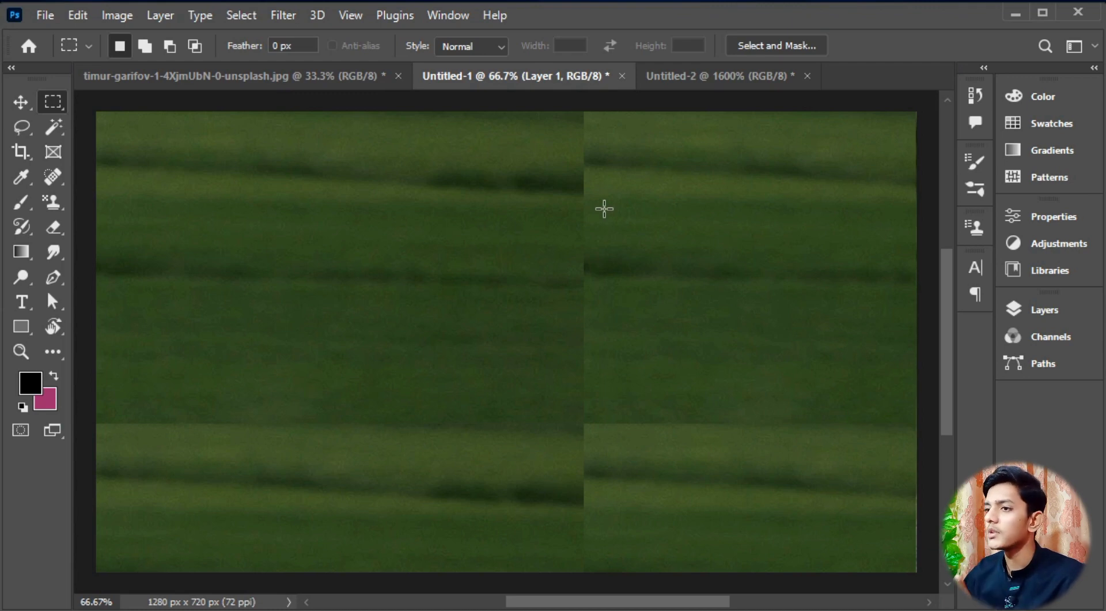
Undo the grass fill, cancel the New Document dialog, and deselect on the motorcycle photo
{"action": "key", "text": "ctrl+z"}
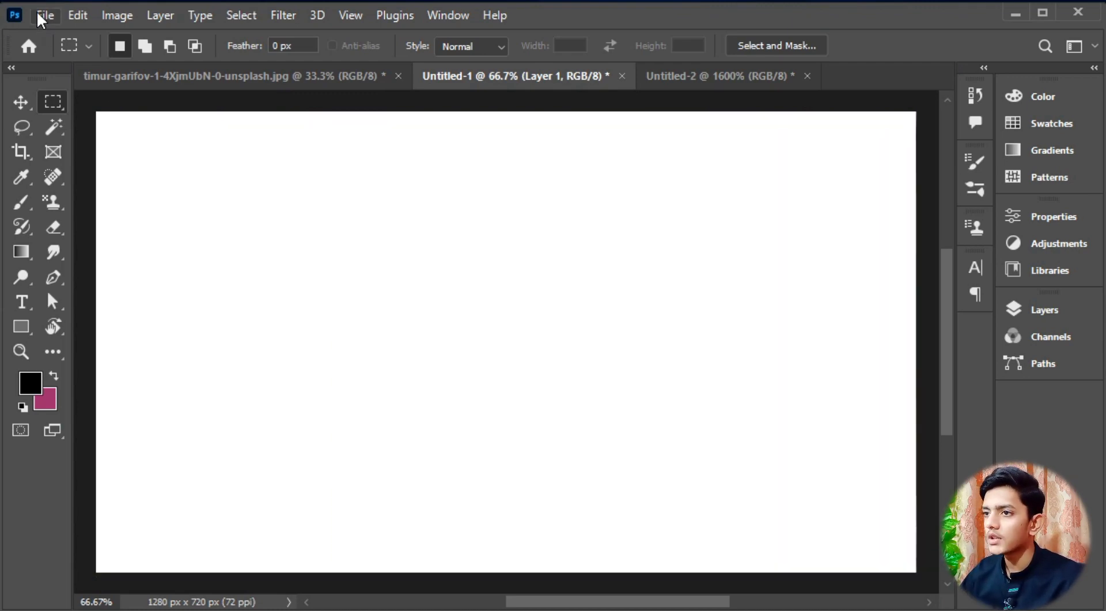
{"action": "left_click", "coordinate": [41, 17]}
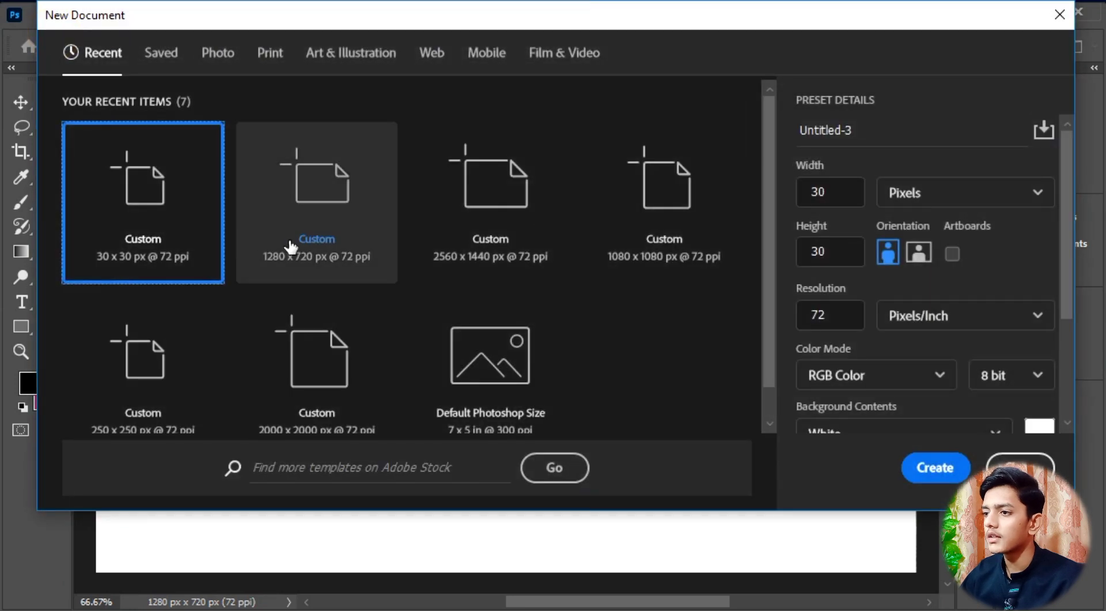
{"action": "left_click", "coordinate": [1020, 467]}
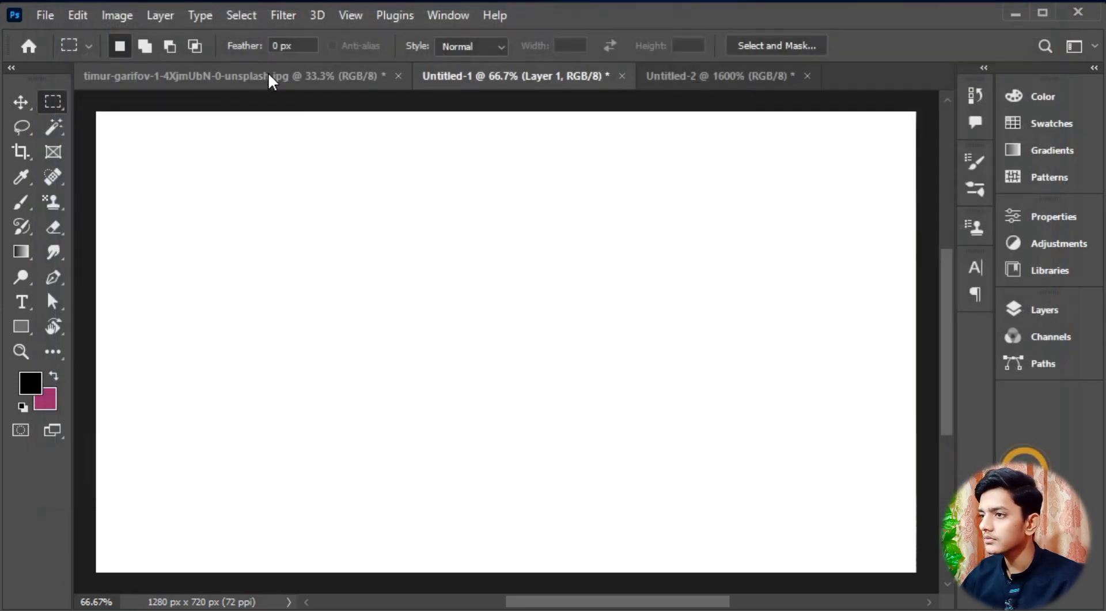
{"action": "left_click", "coordinate": [289, 87]}
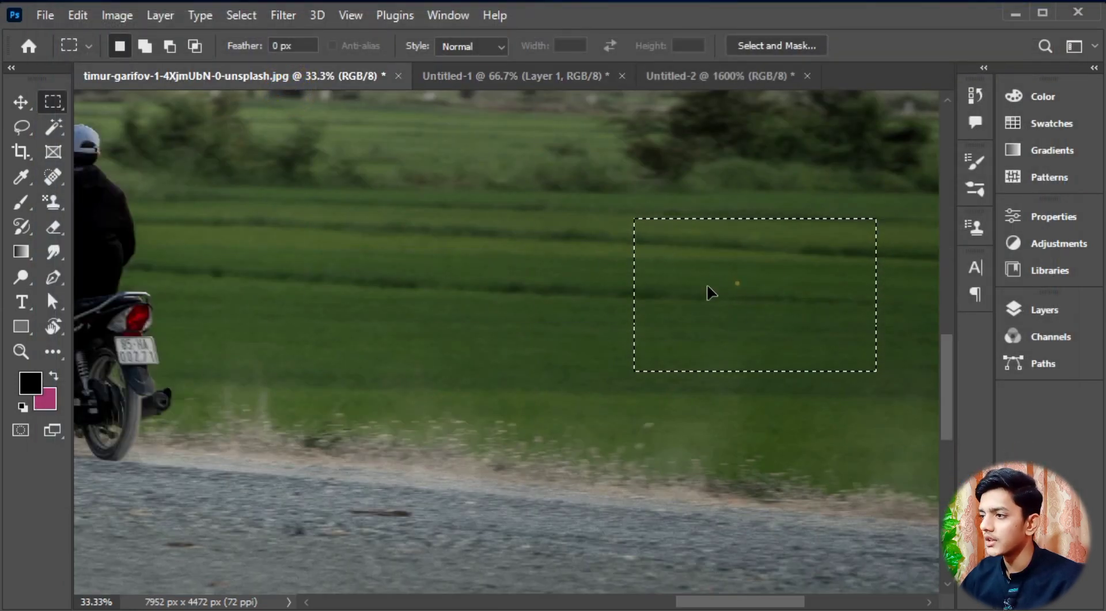
{"action": "left_click_drag", "start_coordinate": [738, 283], "coordinate": [644, 281]}
{"action": "key", "text": "ctrl+d"}
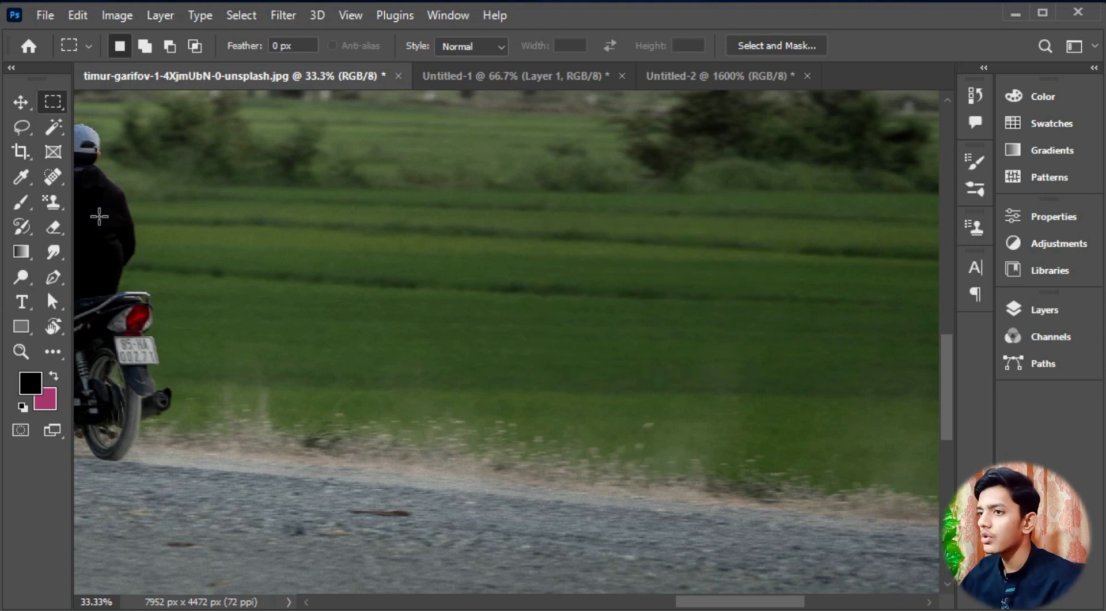
Save a wider 1350 x 817 px grass selection as a new pattern and return to Untitled-1
{"action": "mouse_move", "coordinate": [484, 203]}
{"action": "left_mouse_down"}
{"action": "mouse_move", "coordinate": [912, 459]}
{"action": "mouse_move", "coordinate": [872, 454]}
{"action": "left_mouse_up"}
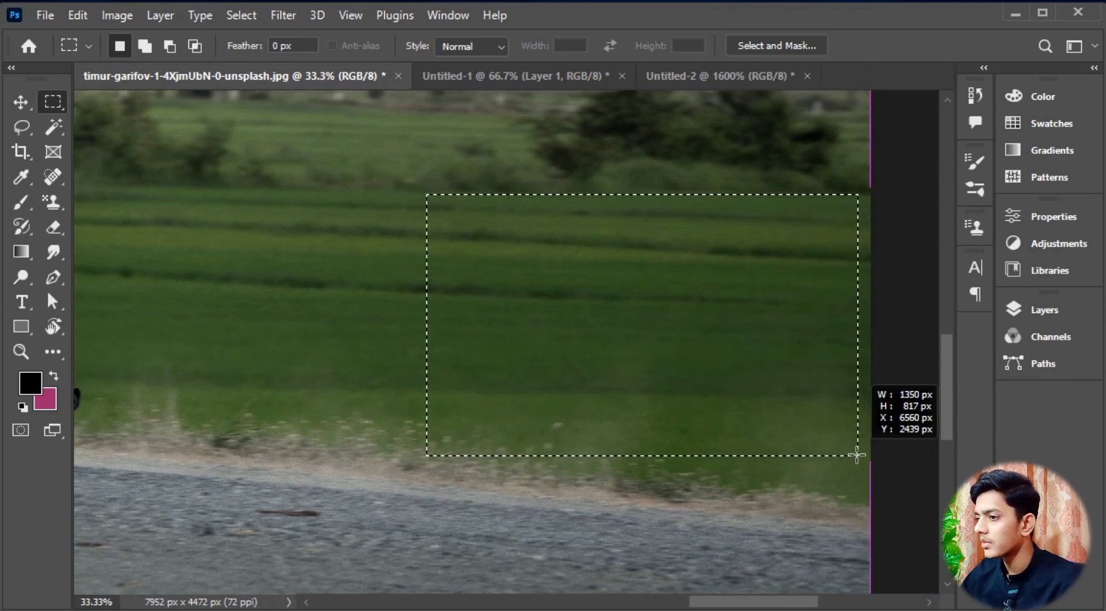
{"action": "left_click_drag", "start_coordinate": [872, 454], "coordinate": [865, 474]}
{"action": "left_click", "coordinate": [44, 16]}
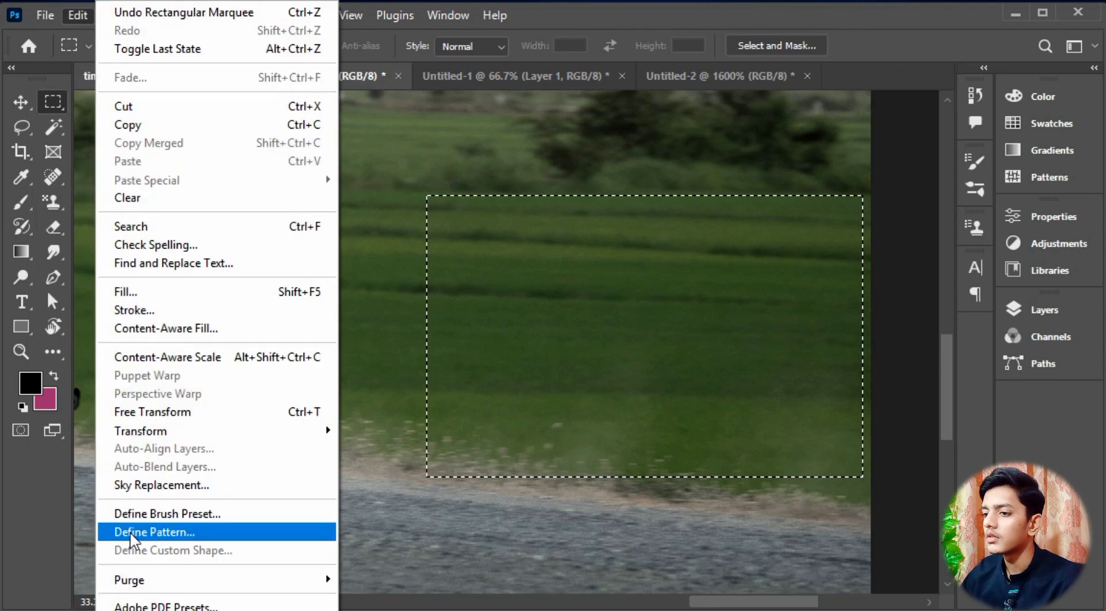
{"action": "left_click", "coordinate": [136, 532]}
{"action": "left_click", "coordinate": [720, 249]}
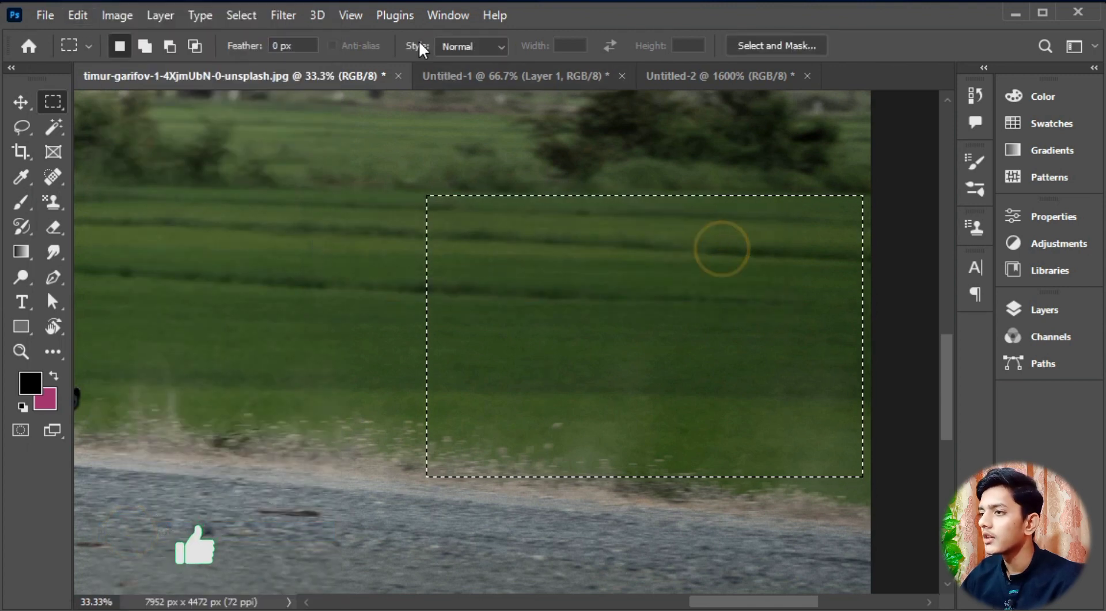
{"action": "key", "text": "ctrl+d"}
{"action": "left_click", "coordinate": [462, 89]}
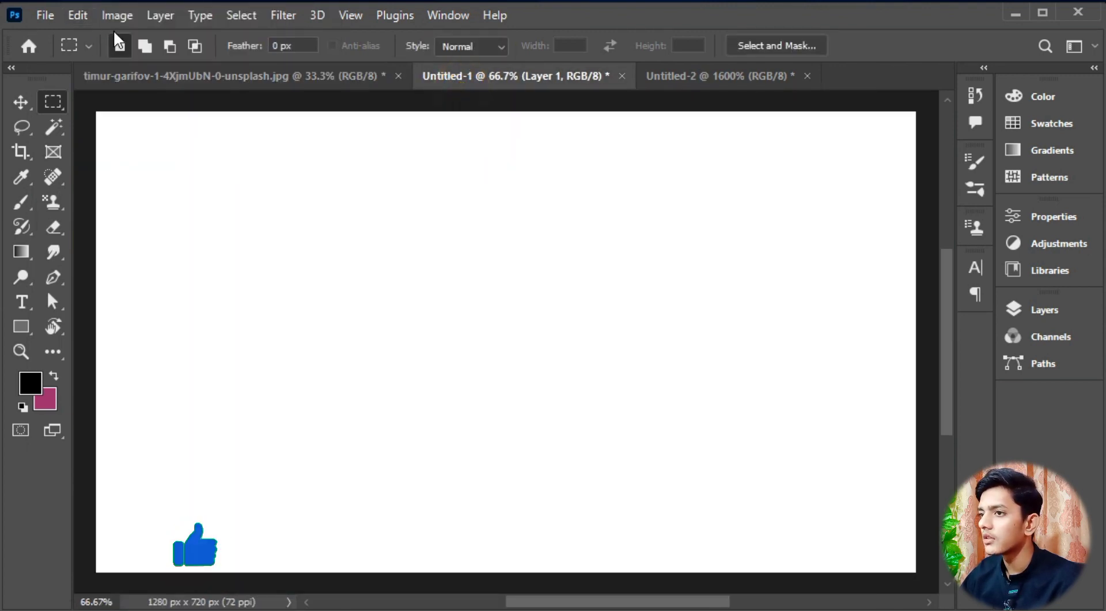
{"action": "left_click", "coordinate": [78, 15]}
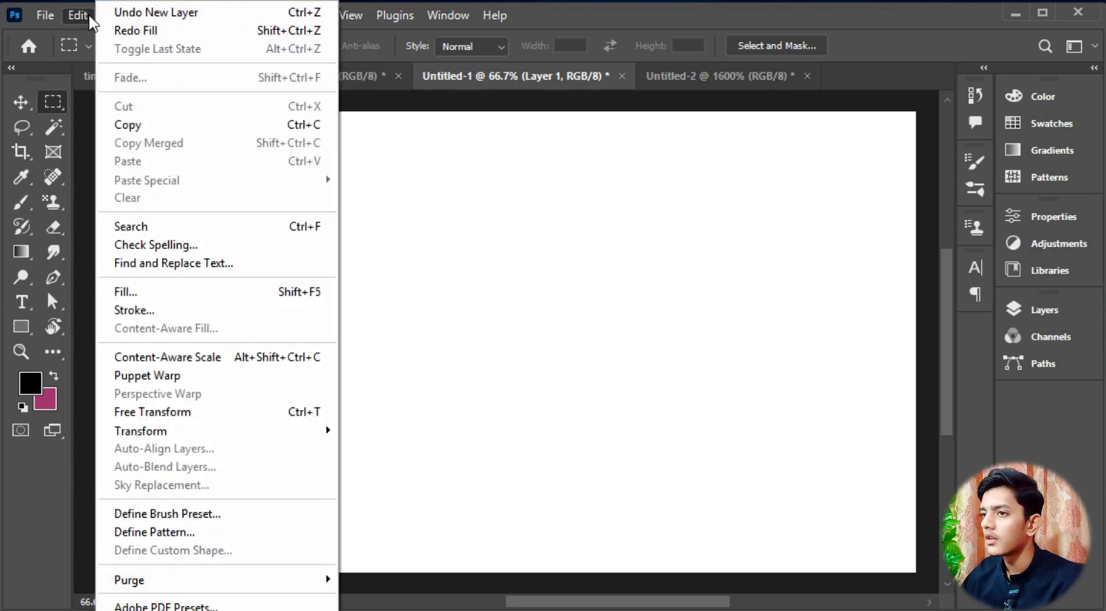
{"action": "left_click", "coordinate": [140, 293]}
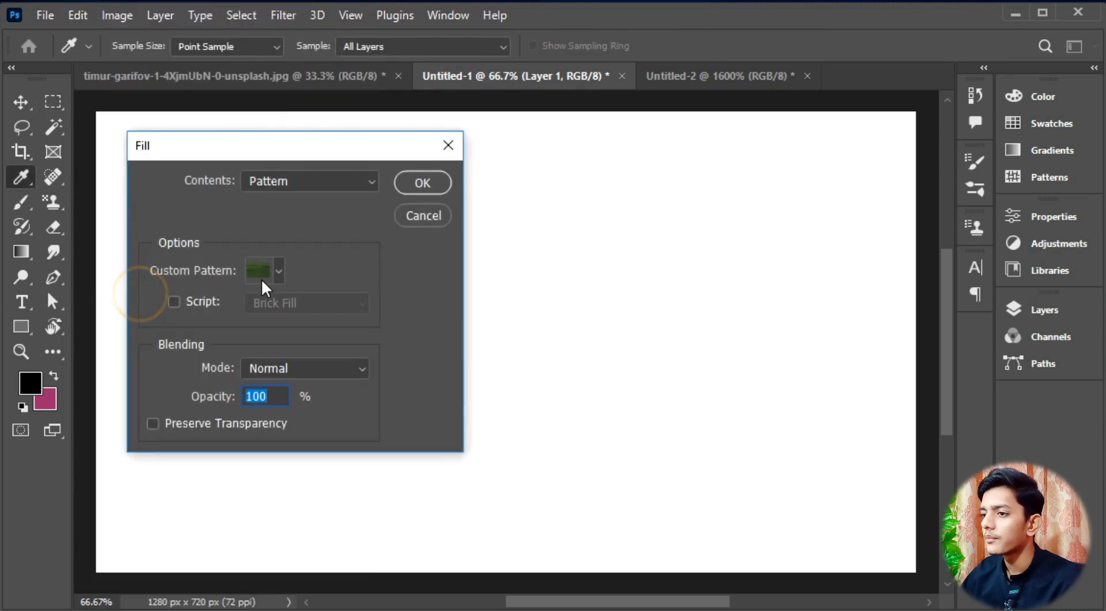
{"action": "left_click", "coordinate": [277, 269]}
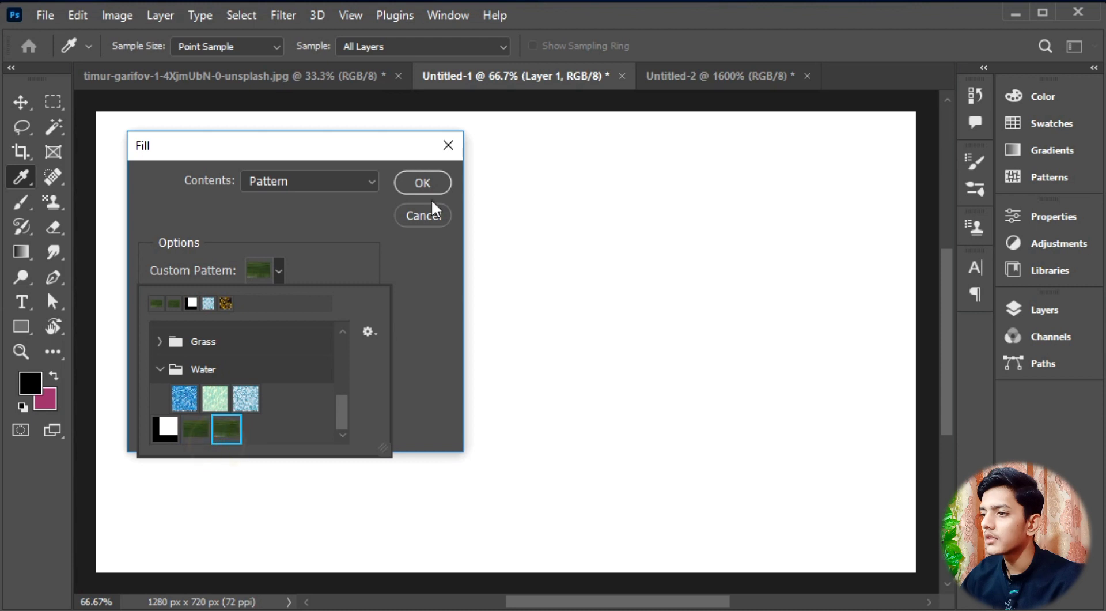
{"action": "left_click", "coordinate": [427, 183]}
{"action": "key", "text": "m"}
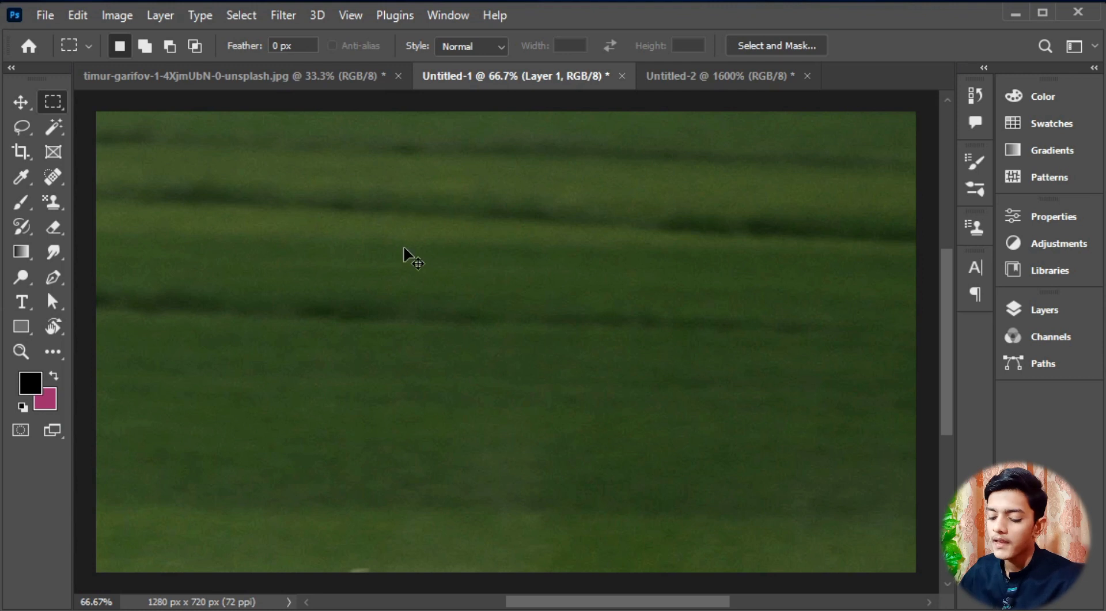
{"action": "key", "text": "ctrl+z"}
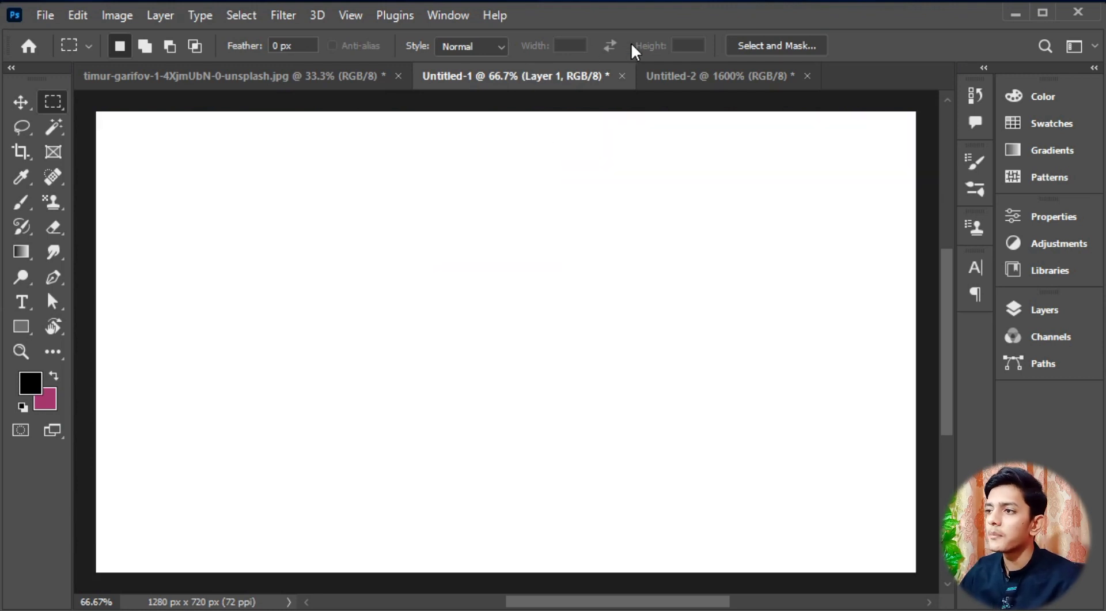
Add a Pattern fill layer from the Layers panel's fill and adjustment menu
{"action": "left_click", "coordinate": [51, 200]}
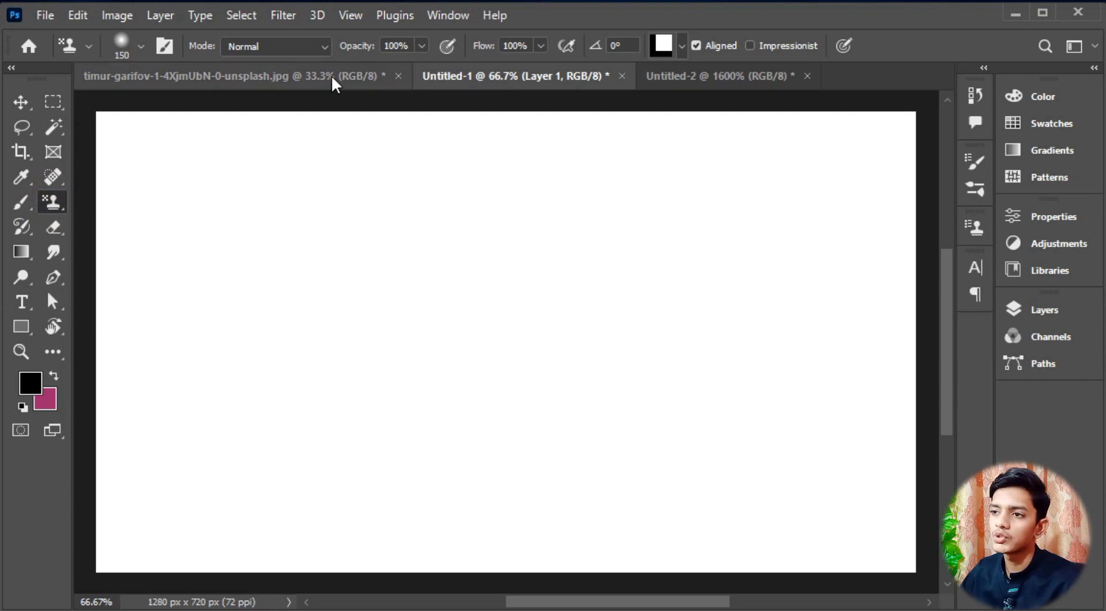
{"action": "left_click", "coordinate": [1060, 322]}
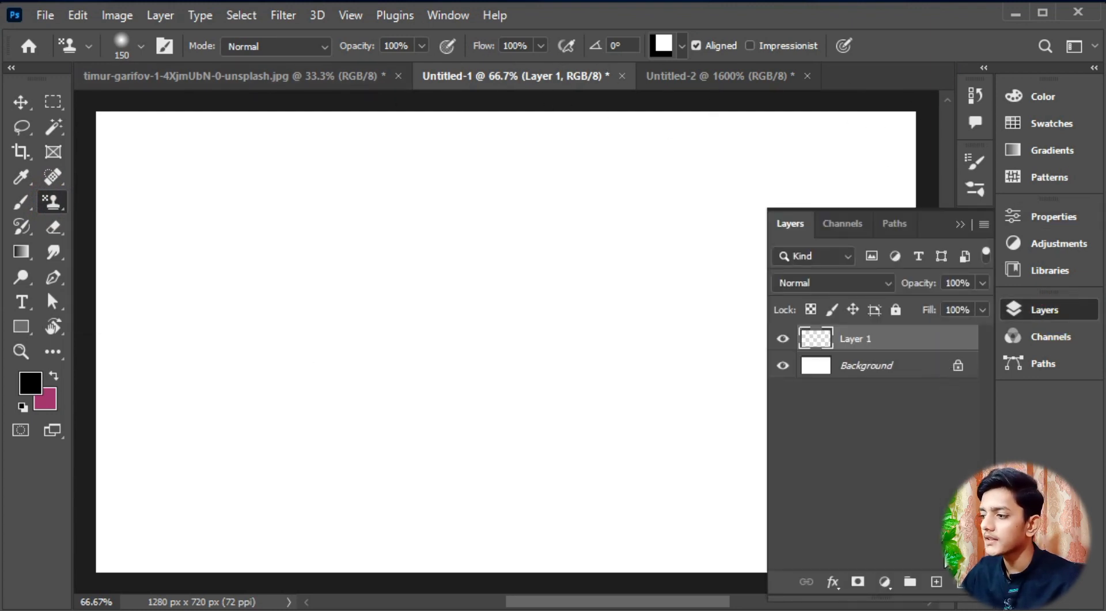
{"action": "left_click", "coordinate": [884, 582]}
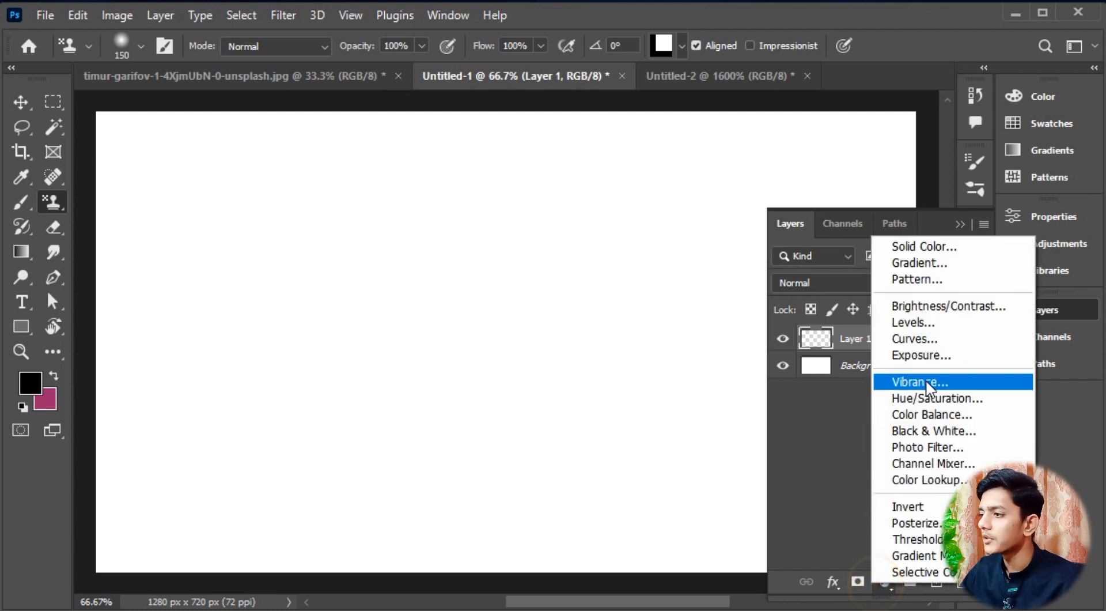
{"action": "left_click", "coordinate": [736, 416]}
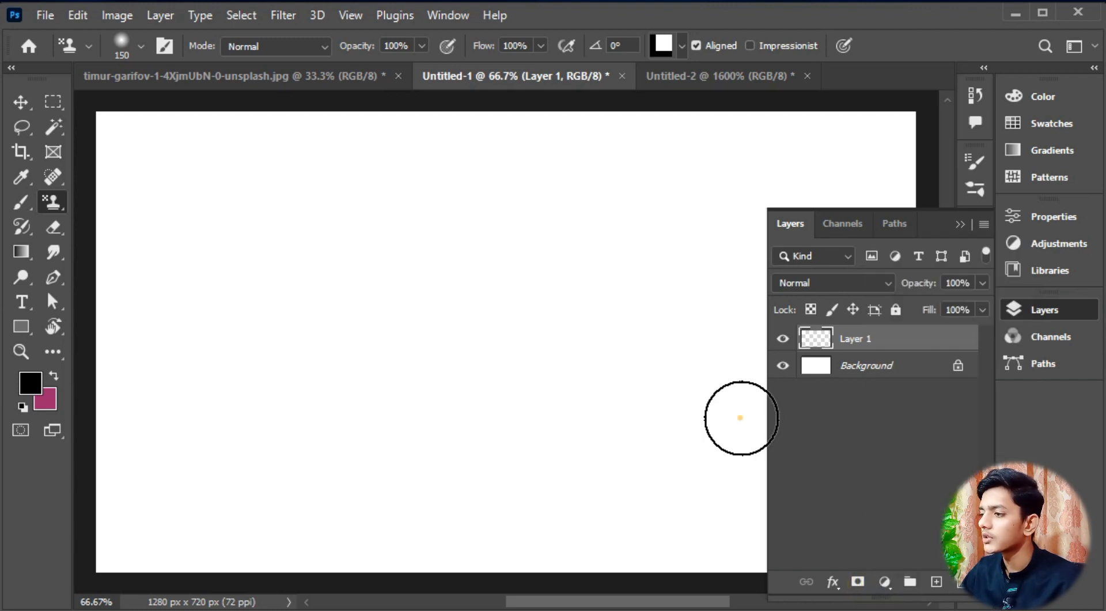
{"action": "left_click", "coordinate": [884, 586]}
{"action": "left_click", "coordinate": [928, 282]}
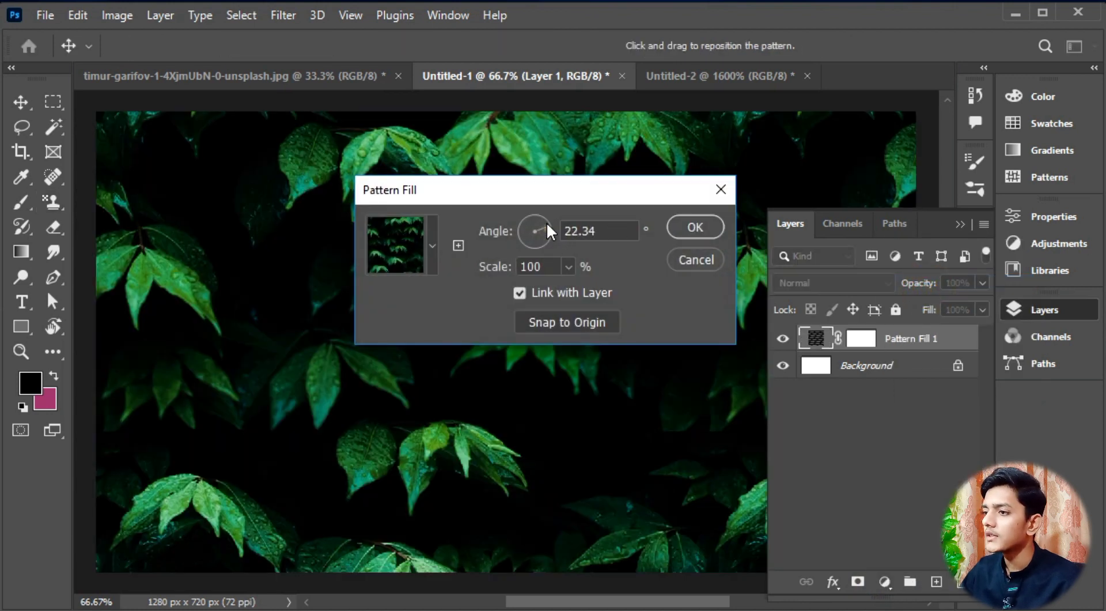
Set the pattern fill to the black-and-white lattice at 46.9° angle and 23% scale
{"action": "left_click", "coordinate": [547, 219]}
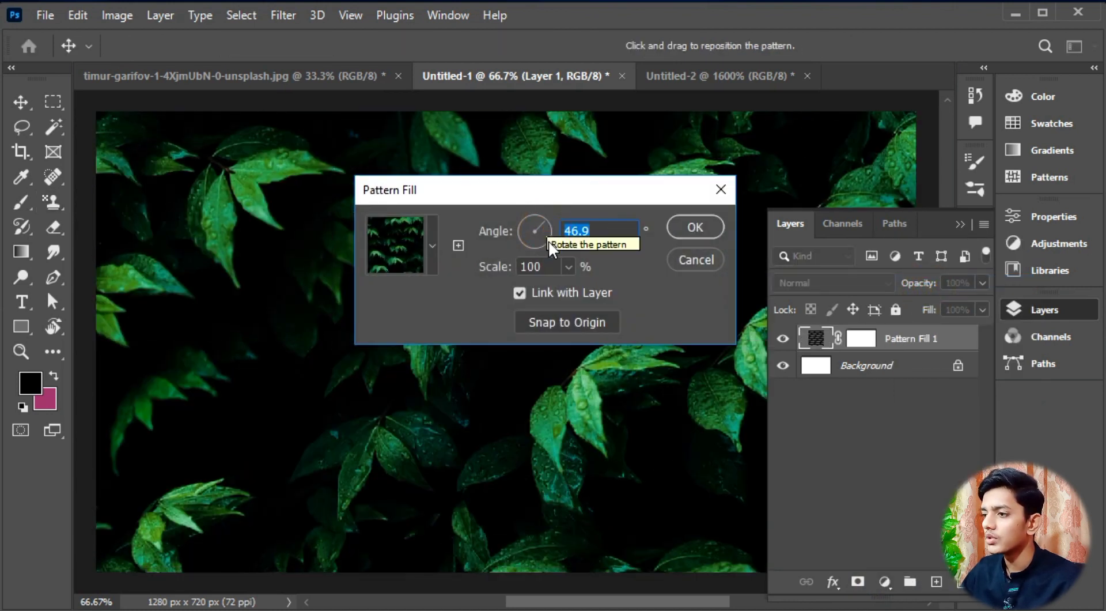
{"action": "left_click", "coordinate": [432, 253]}
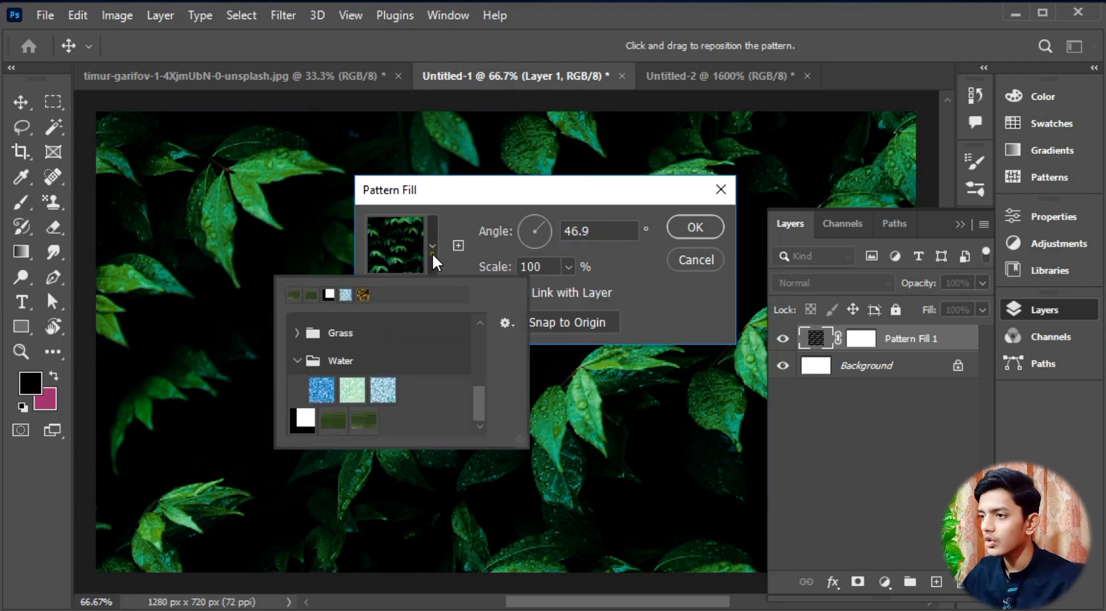
{"action": "left_click", "coordinate": [362, 420]}
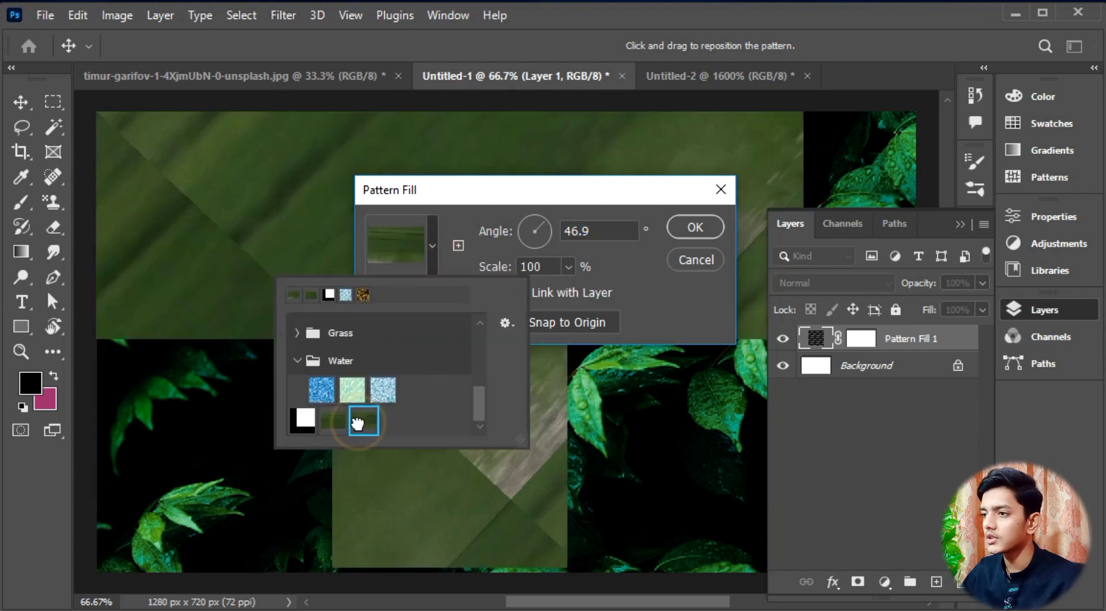
{"action": "left_click", "coordinate": [302, 419]}
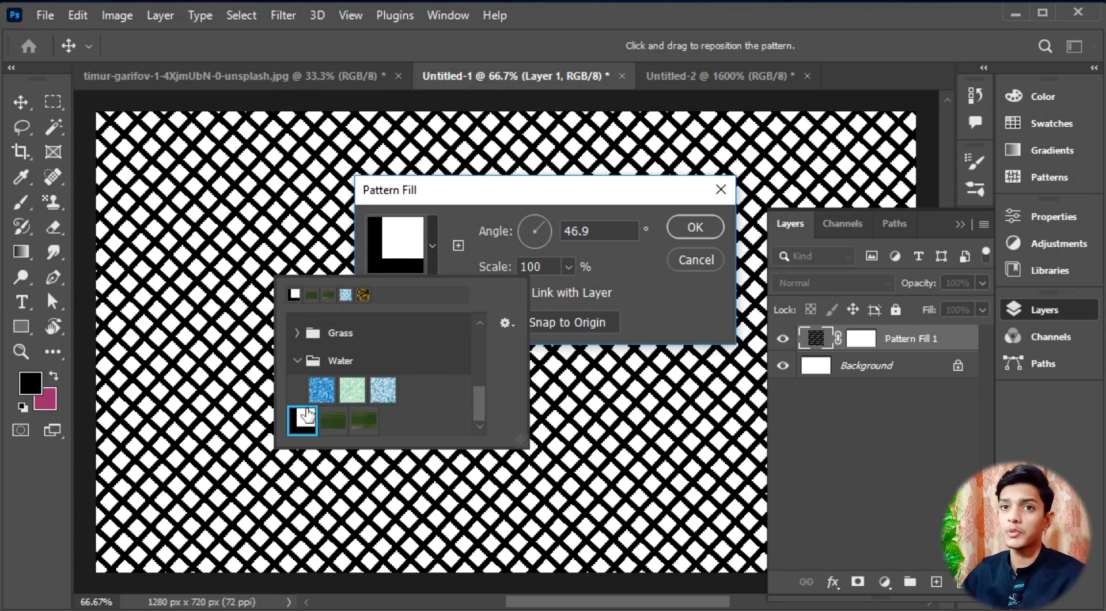
{"action": "left_click", "coordinate": [593, 235]}
{"action": "left_click", "coordinate": [569, 267]}
{"action": "left_click_drag", "start_coordinate": [572, 291], "coordinate": [555, 293]}
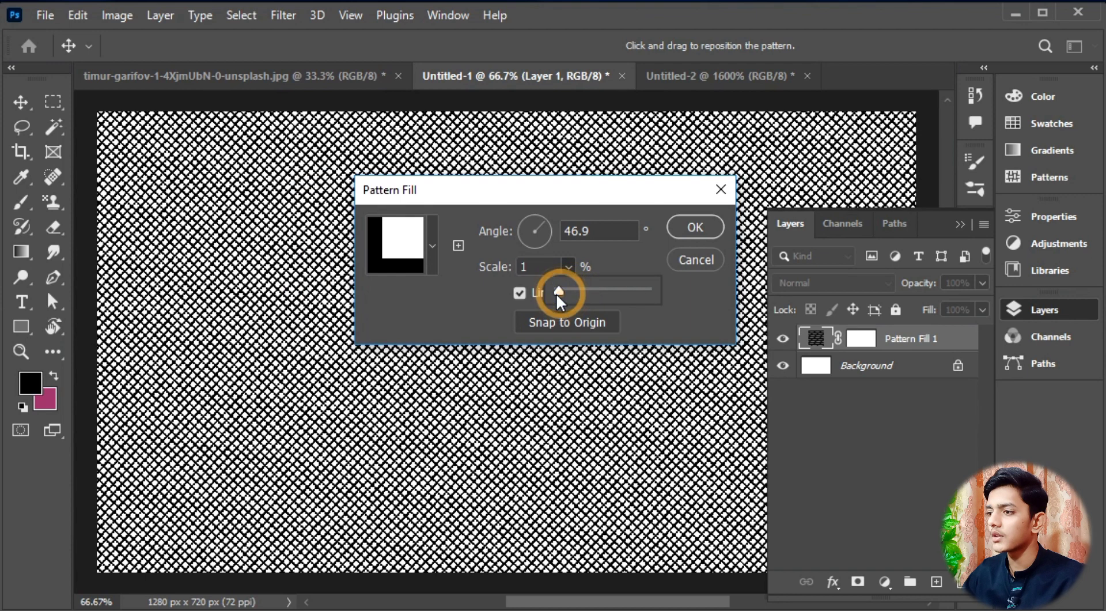
{"action": "left_click_drag", "start_coordinate": [556, 293], "coordinate": [561, 294]}
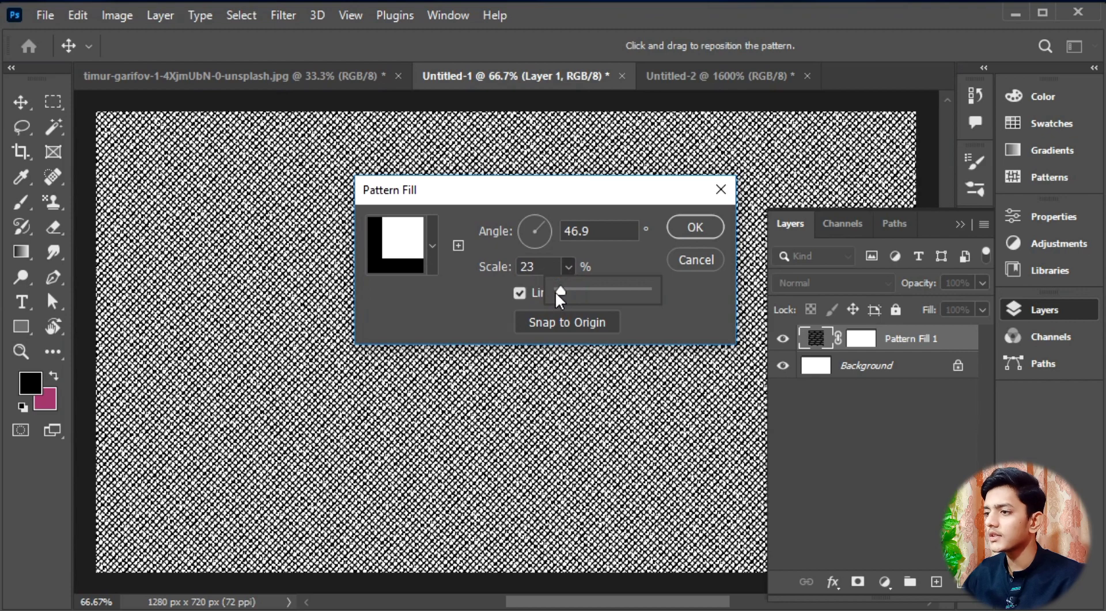
{"action": "left_click", "coordinate": [695, 227]}
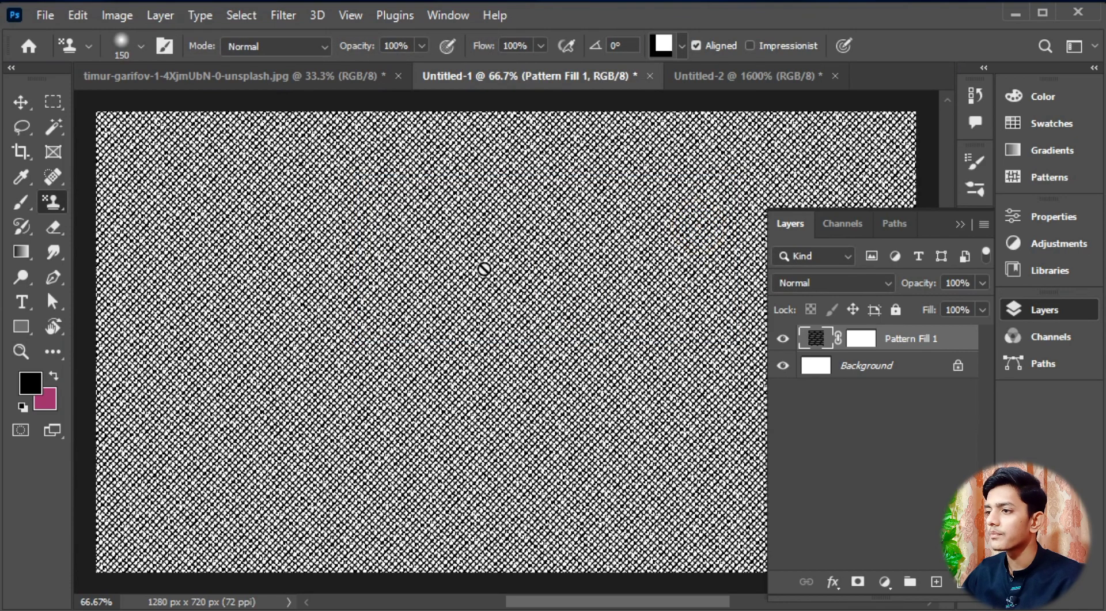
Zoom in to inspect the diagonal grid, then undo the pattern fill layer
{"action": "scroll", "coordinate": [455, 276], "scroll_direction": "up", "scroll_amount": 1}
{"action": "scroll", "coordinate": [456, 278], "scroll_direction": "up", "scroll_amount": 3}
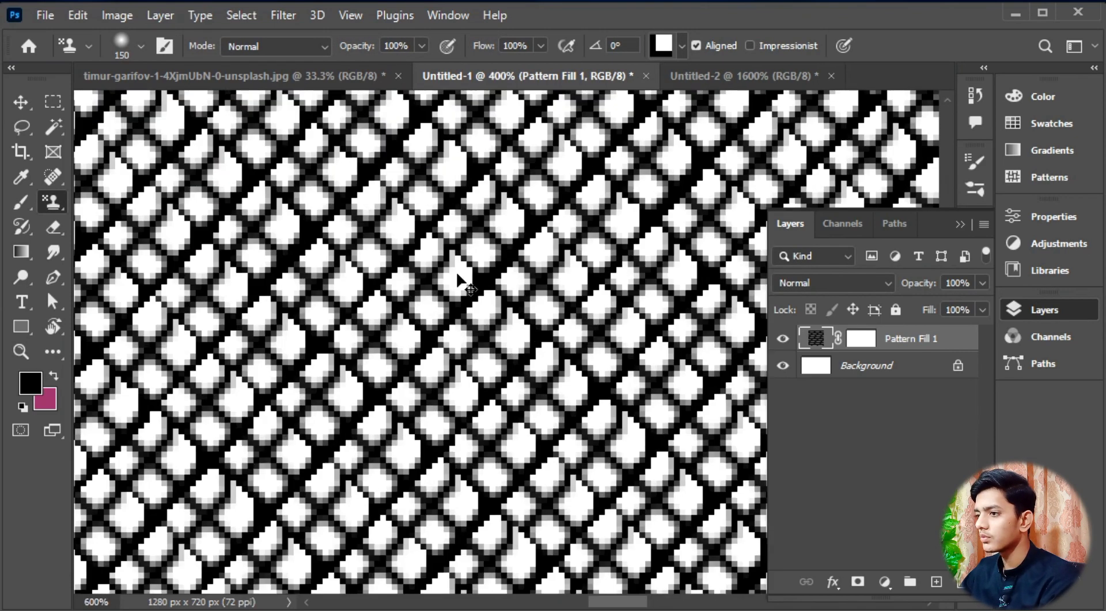
{"action": "scroll", "coordinate": [458, 280], "scroll_direction": "up", "scroll_amount": 3}
{"action": "scroll", "coordinate": [458, 280], "scroll_direction": "up", "scroll_amount": 1}
{"action": "scroll", "coordinate": [458, 276], "scroll_direction": "up", "scroll_amount": 2}
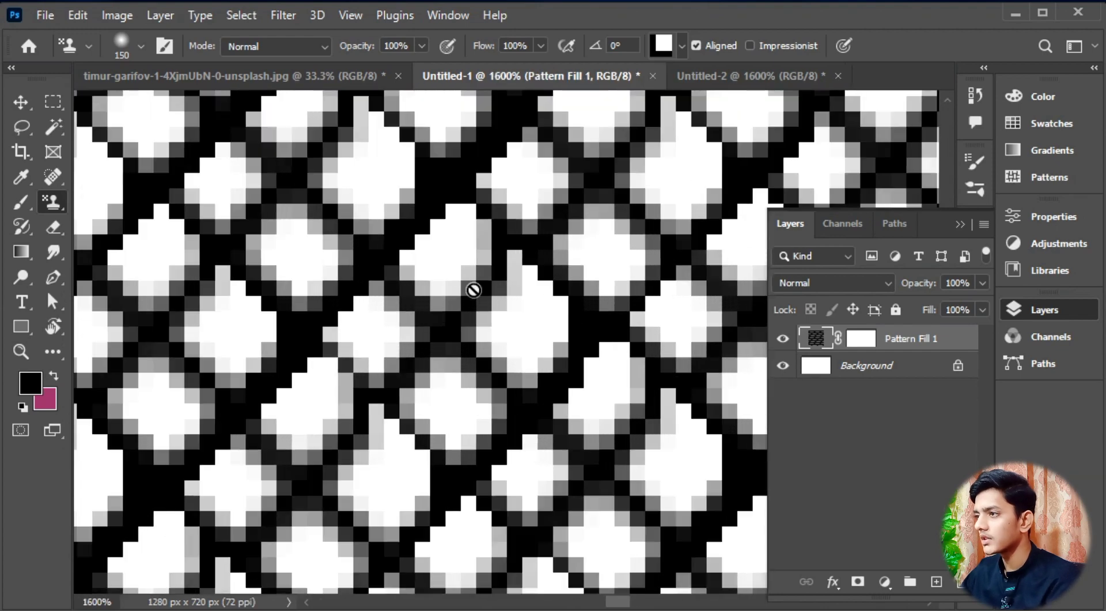
{"action": "scroll", "coordinate": [495, 291], "scroll_direction": "down", "scroll_amount": 1}
{"action": "scroll", "coordinate": [494, 291], "scroll_direction": "down", "scroll_amount": 2}
{"action": "scroll", "coordinate": [495, 290], "scroll_direction": "down", "scroll_amount": 4}
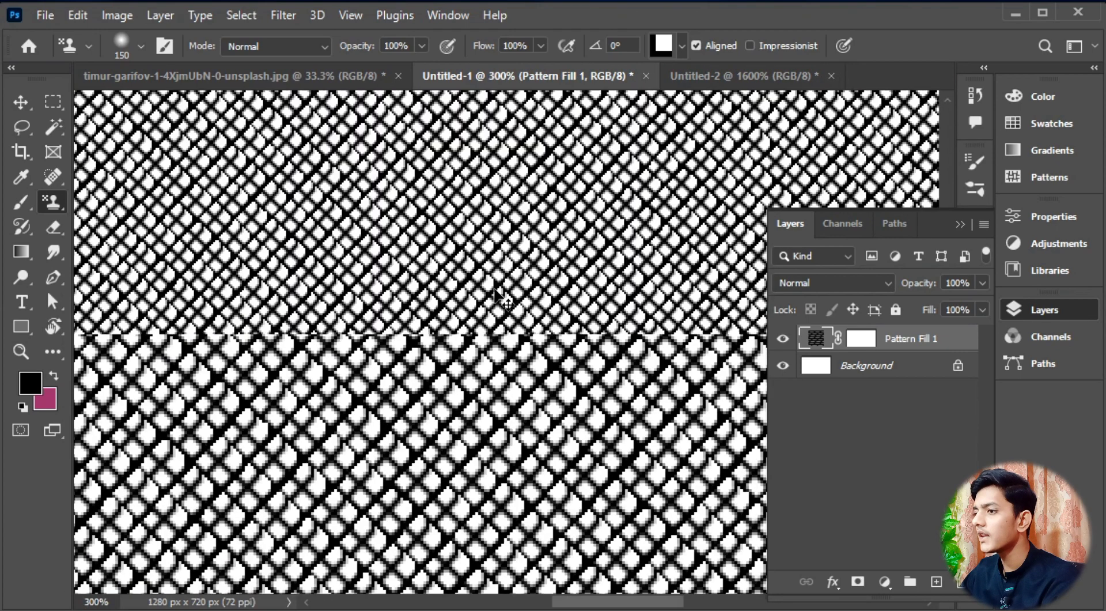
{"action": "scroll", "coordinate": [496, 290], "scroll_direction": "down", "scroll_amount": 3}
{"action": "key", "text": "ctrl+z"}
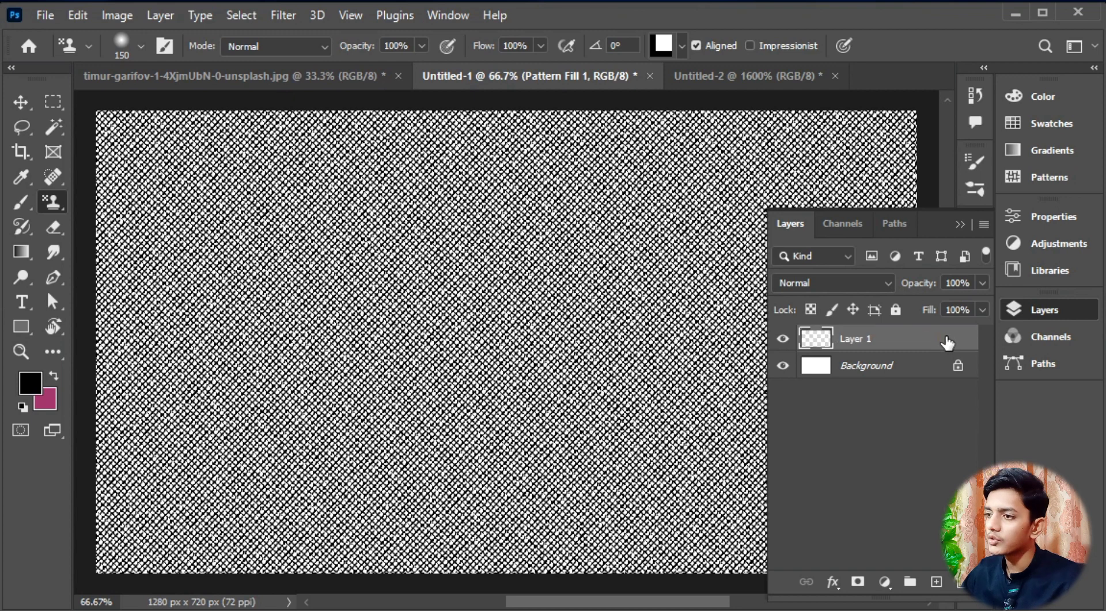
Remove Layer 1 and add a Pattern Fill layer using the black-and-white square pattern
{"action": "key", "text": "ctrl+z"}
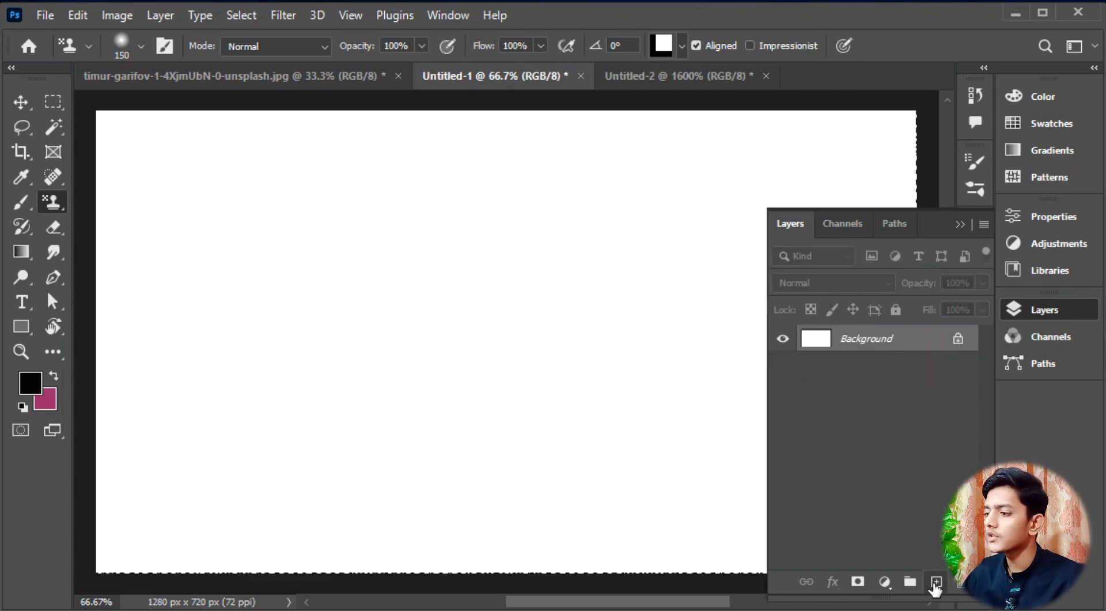
{"action": "left_click", "coordinate": [935, 583]}
{"action": "left_click", "coordinate": [885, 582]}
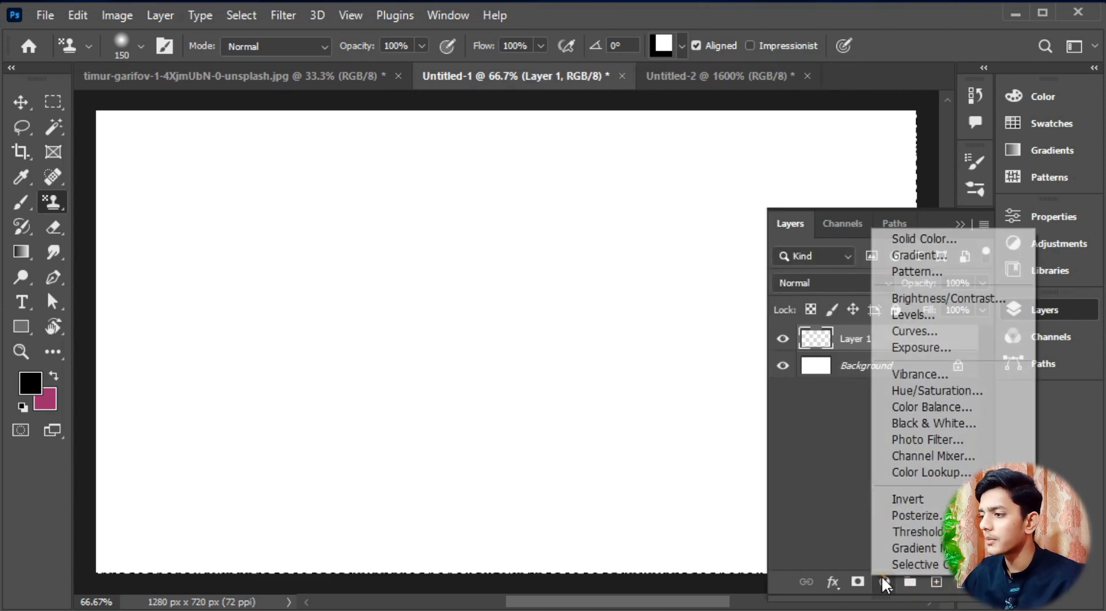
{"action": "left_click", "coordinate": [912, 271]}
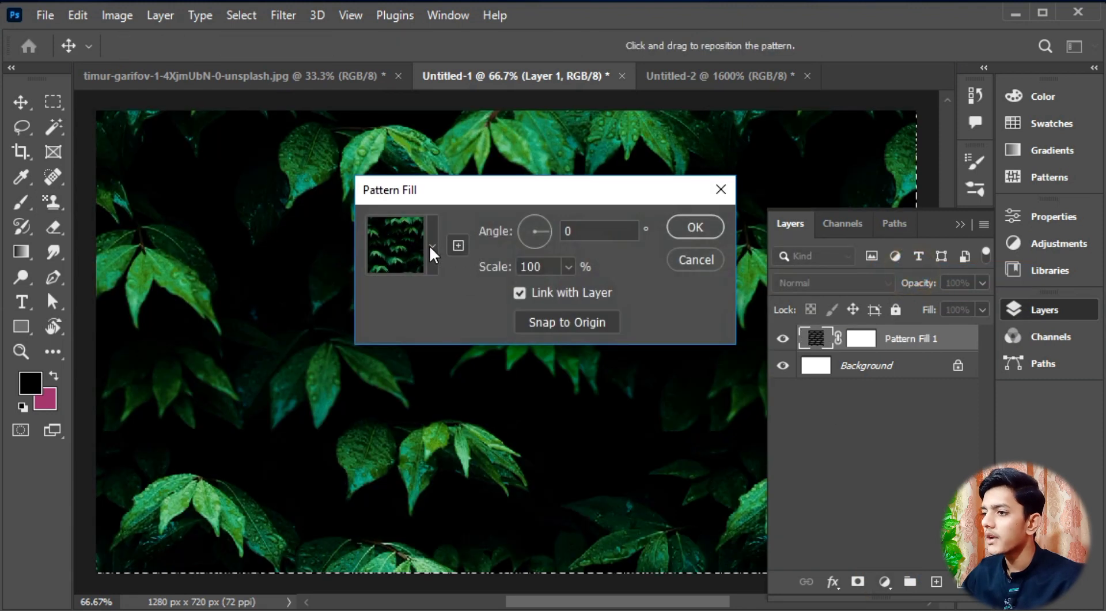
{"action": "left_click", "coordinate": [431, 246]}
{"action": "left_click", "coordinate": [303, 419]}
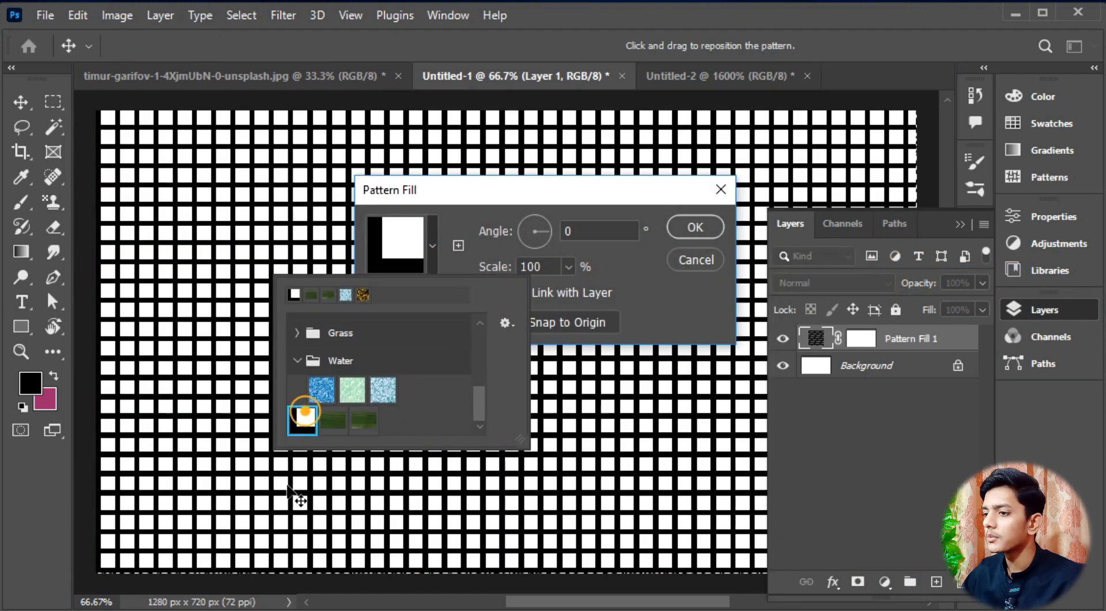
{"action": "left_click", "coordinate": [683, 232]}
Zoom in and out to inspect the grid, then toggle the pattern layer's visibility to compare
{"action": "scroll", "coordinate": [375, 306], "scroll_direction": "up", "scroll_amount": 1}
{"action": "scroll", "coordinate": [383, 314], "scroll_direction": "up", "scroll_amount": 2}
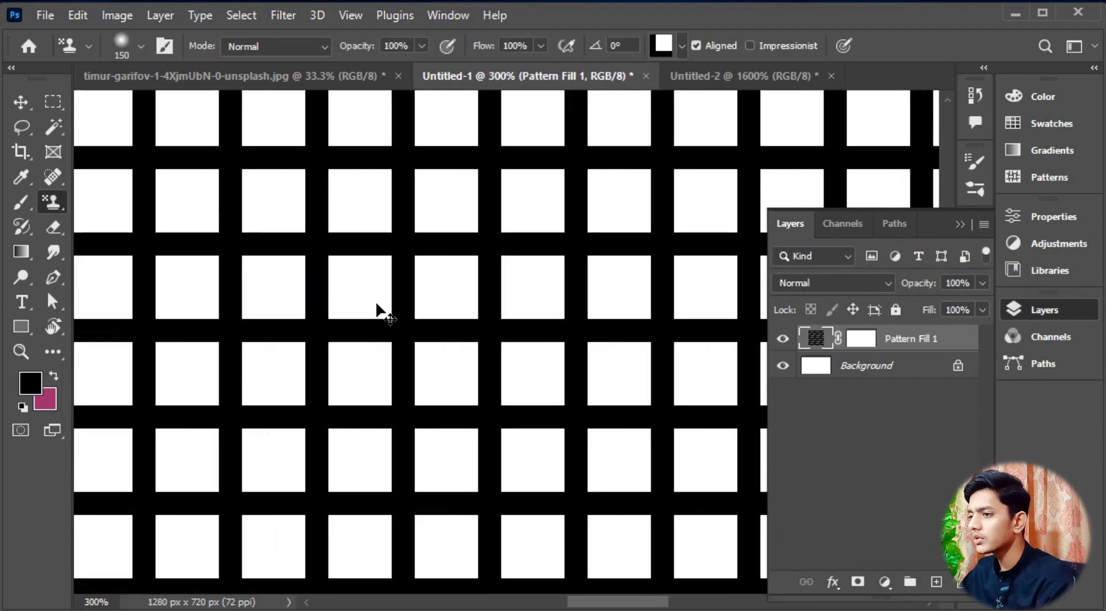
{"action": "scroll", "coordinate": [378, 306], "scroll_direction": "up", "scroll_amount": 1}
{"action": "scroll", "coordinate": [379, 305], "scroll_direction": "up", "scroll_amount": 1}
{"action": "scroll", "coordinate": [381, 304], "scroll_direction": "up", "scroll_amount": 2}
{"action": "scroll", "coordinate": [382, 304], "scroll_direction": "up", "scroll_amount": 3}
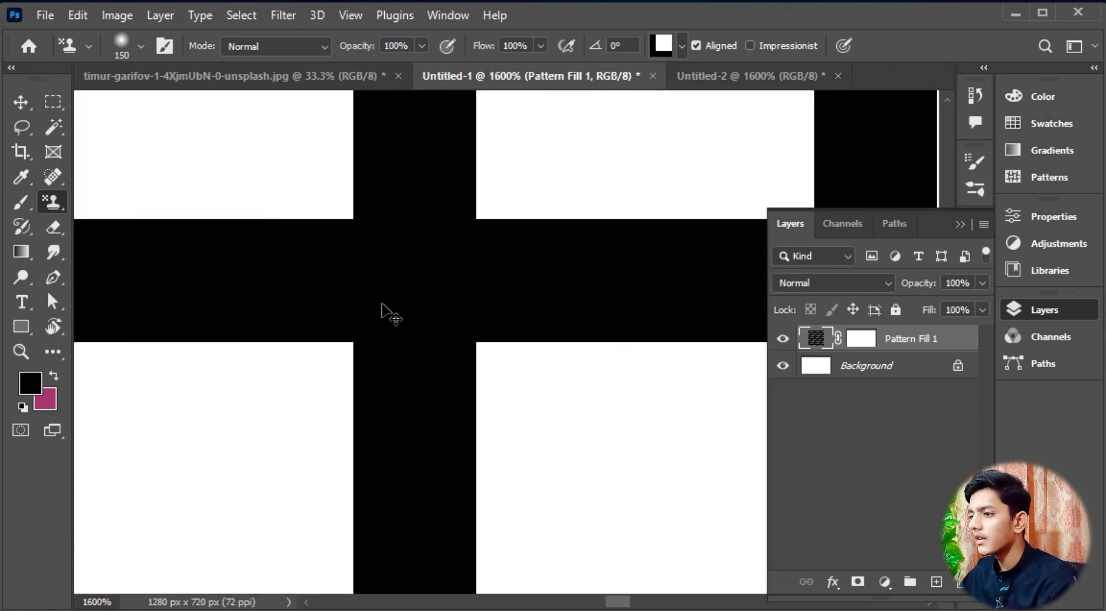
{"action": "scroll", "coordinate": [382, 304], "scroll_direction": "up", "scroll_amount": 5}
{"action": "scroll", "coordinate": [385, 301], "scroll_direction": "down", "scroll_amount": 1}
{"action": "scroll", "coordinate": [385, 301], "scroll_direction": "down", "scroll_amount": 2}
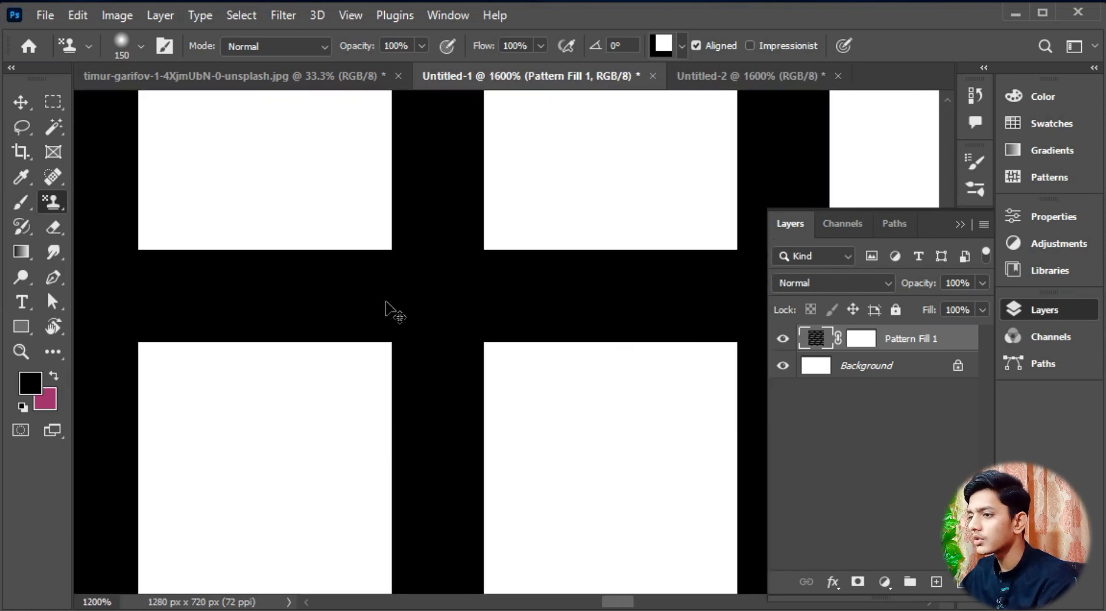
{"action": "scroll", "coordinate": [385, 301], "scroll_direction": "down", "scroll_amount": 3}
{"action": "scroll", "coordinate": [385, 301], "scroll_direction": "down", "scroll_amount": 2}
{"action": "scroll", "coordinate": [385, 301], "scroll_direction": "down", "scroll_amount": 3}
{"action": "scroll", "coordinate": [385, 301], "scroll_direction": "down", "scroll_amount": 2}
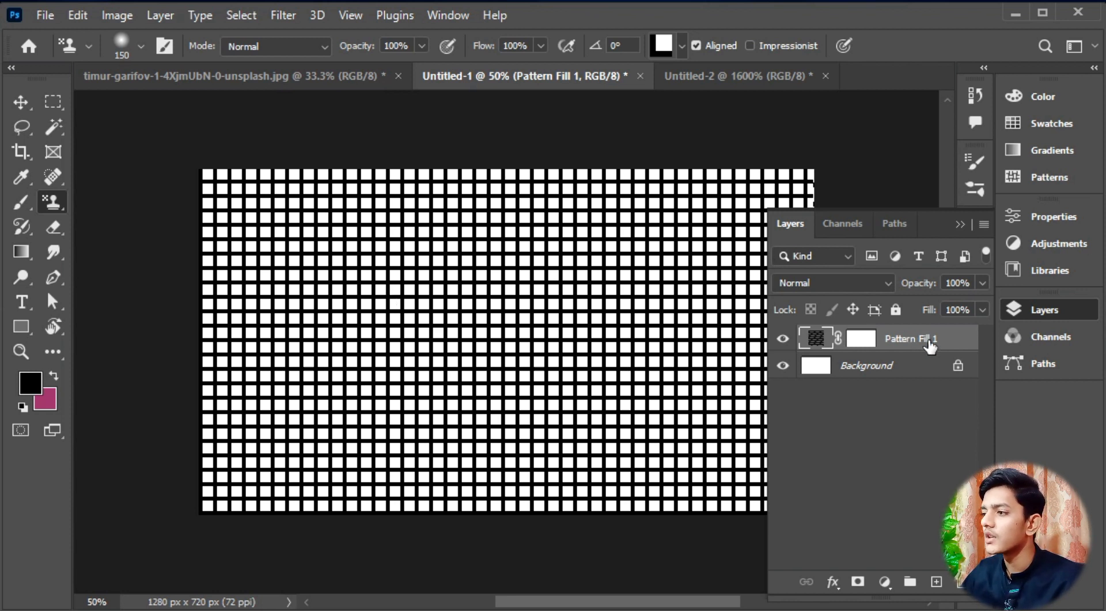
{"action": "left_click", "coordinate": [785, 344]}
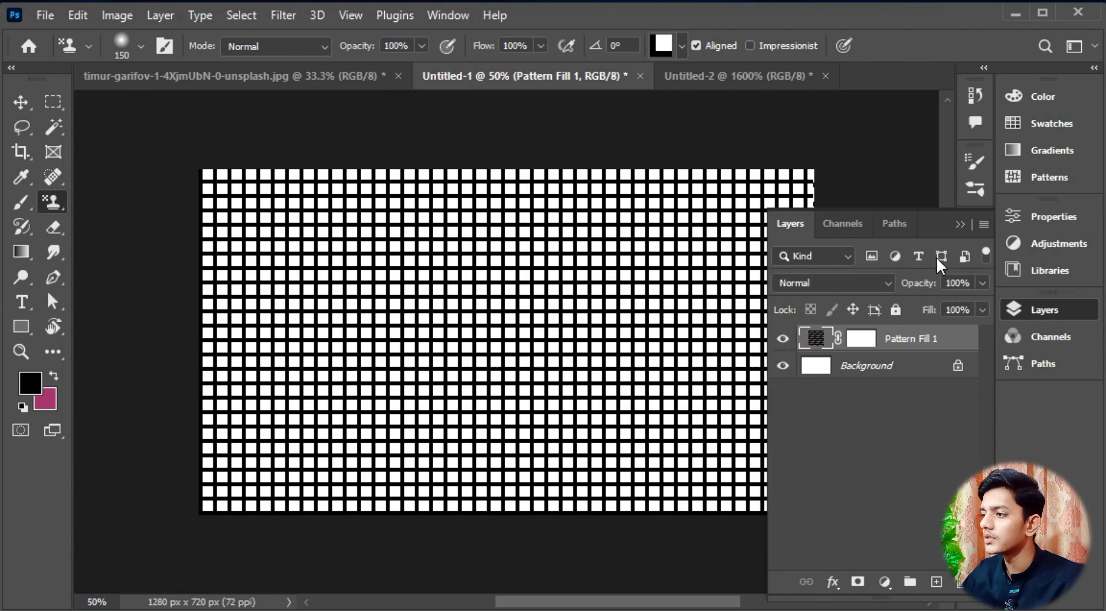
Switch to the motorcycle photo, fit it on screen, and add a new empty layer
{"action": "left_click", "coordinate": [957, 226]}
{"action": "left_click", "coordinate": [259, 76]}
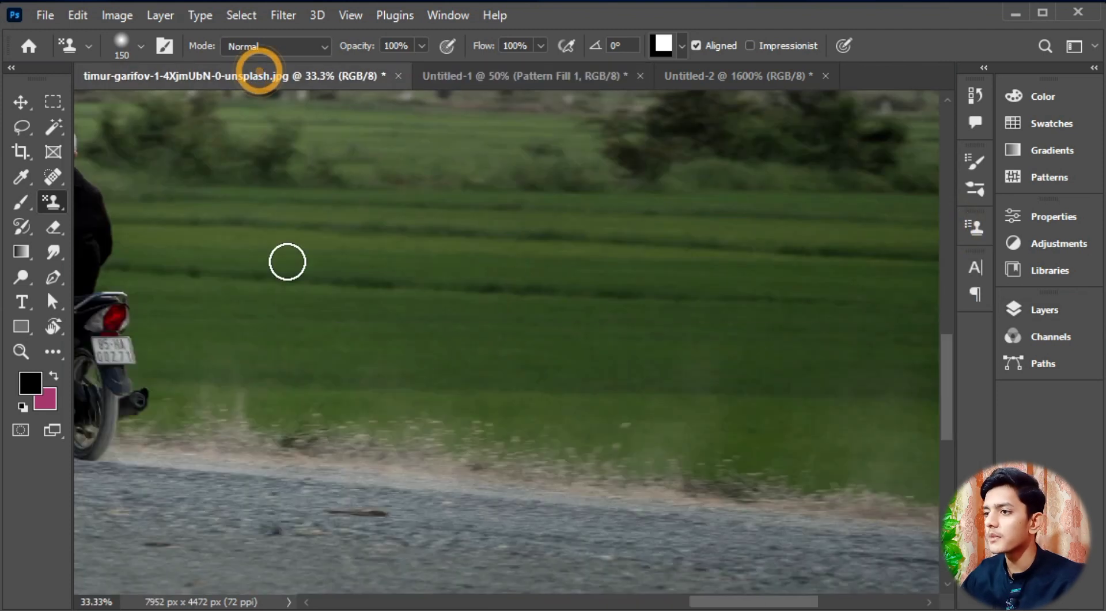
{"action": "key", "text": "ctrl+0"}
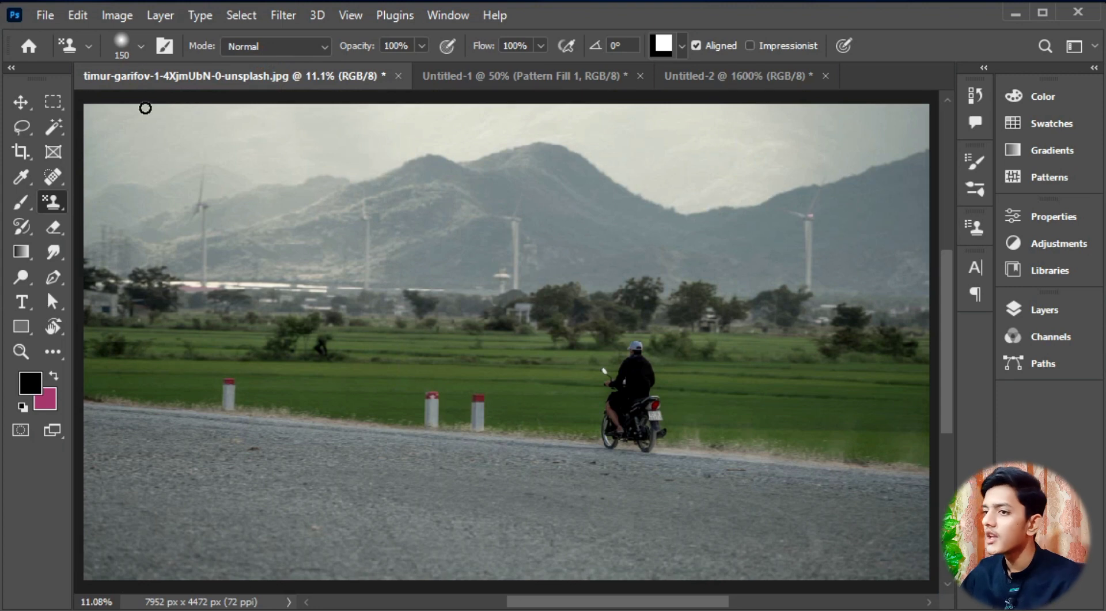
{"action": "left_click", "coordinate": [1069, 311]}
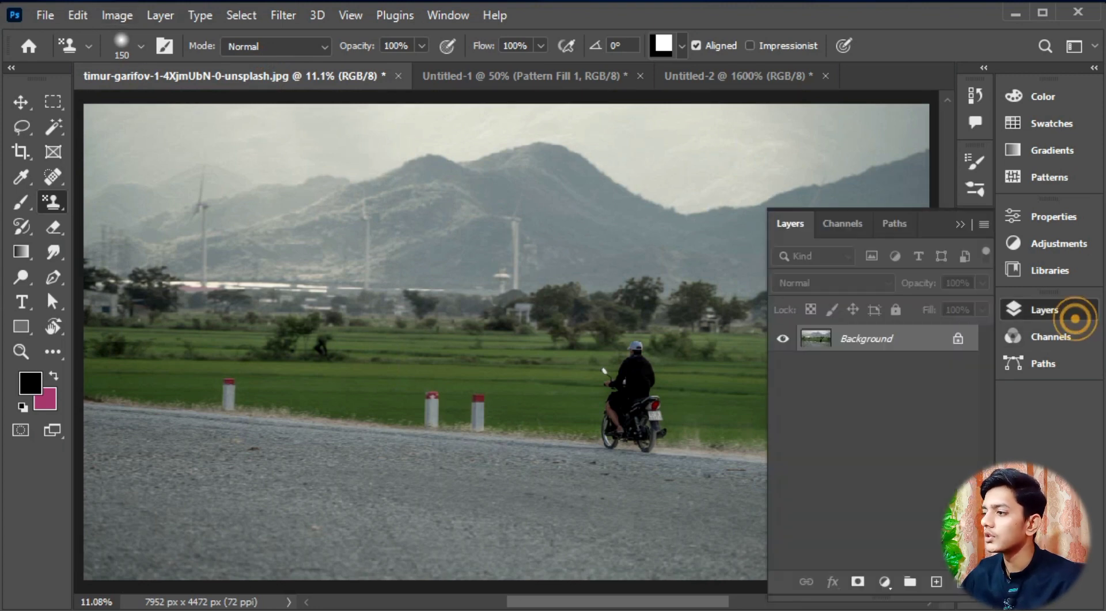
{"action": "left_click", "coordinate": [937, 582]}
Add a Pattern fill of the black-and-white grid rotated to 32.43°
{"action": "left_click", "coordinate": [886, 582]}
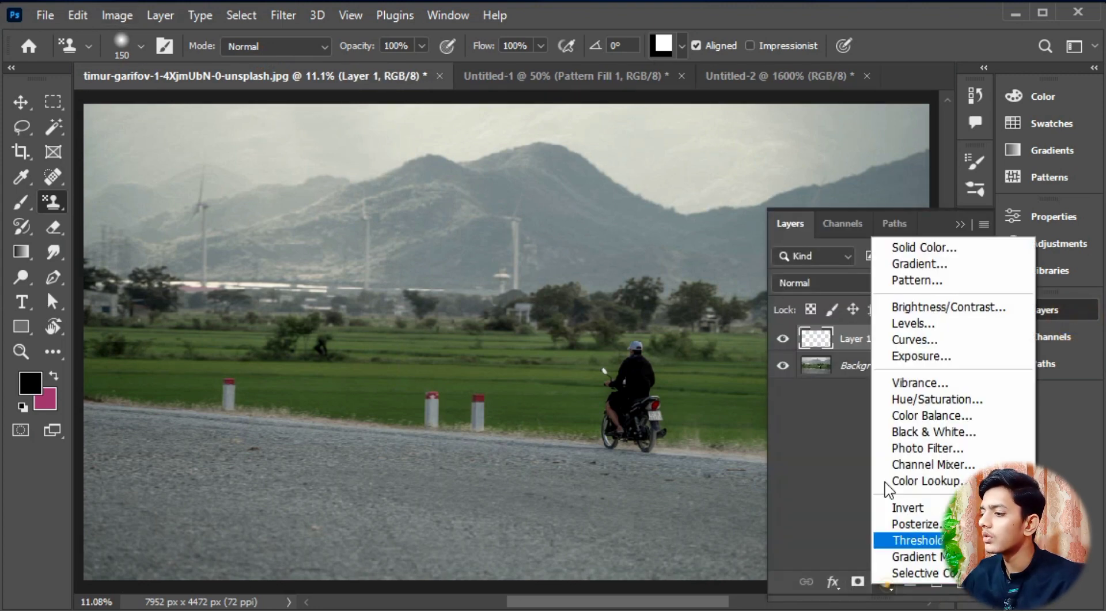
{"action": "left_click", "coordinate": [916, 280]}
{"action": "left_click", "coordinate": [433, 242]}
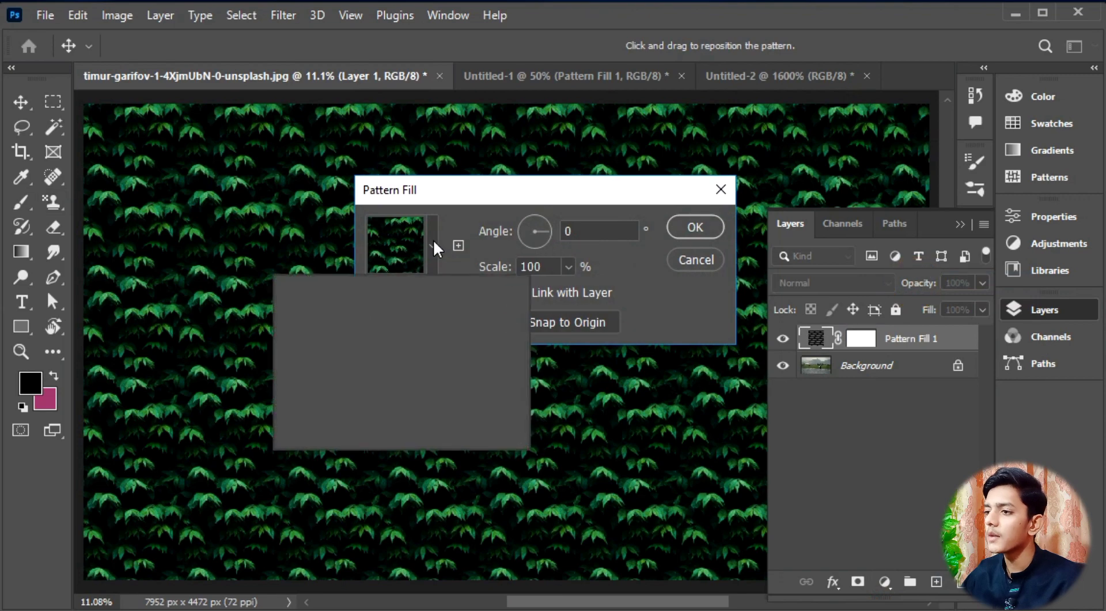
{"action": "left_click", "coordinate": [303, 420]}
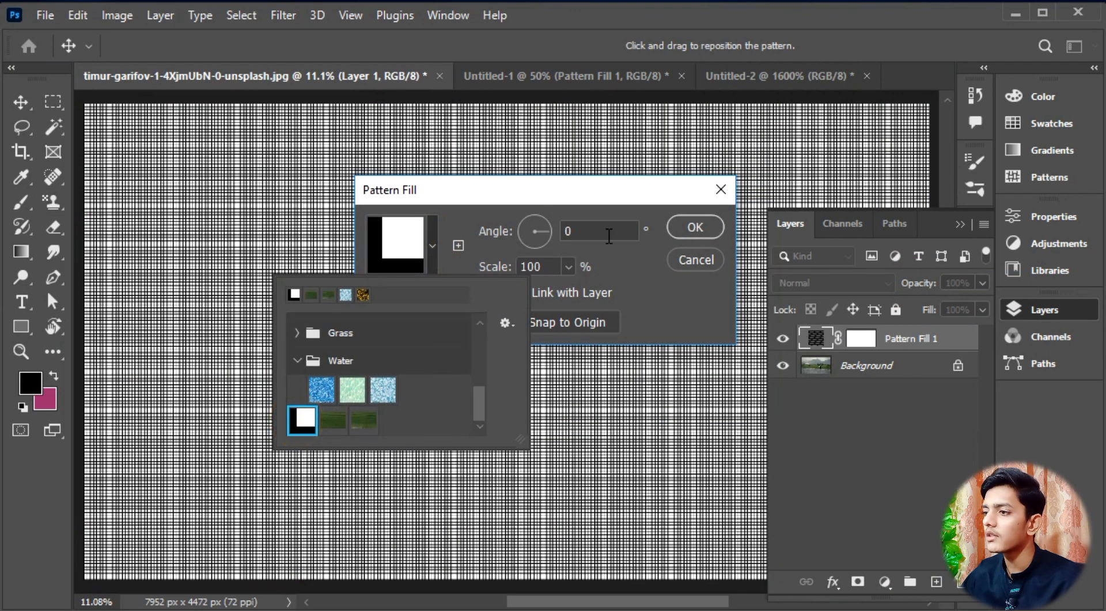
{"action": "left_click", "coordinate": [547, 230]}
{"action": "left_click_drag", "start_coordinate": [548, 231], "coordinate": [548, 223]}
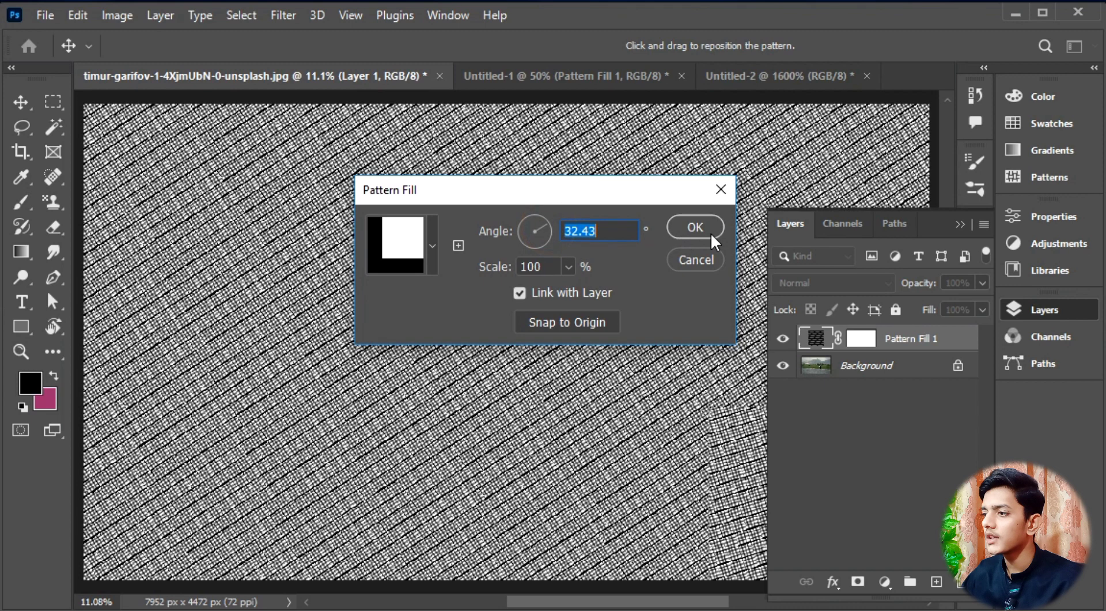
{"action": "left_click", "coordinate": [695, 227]}
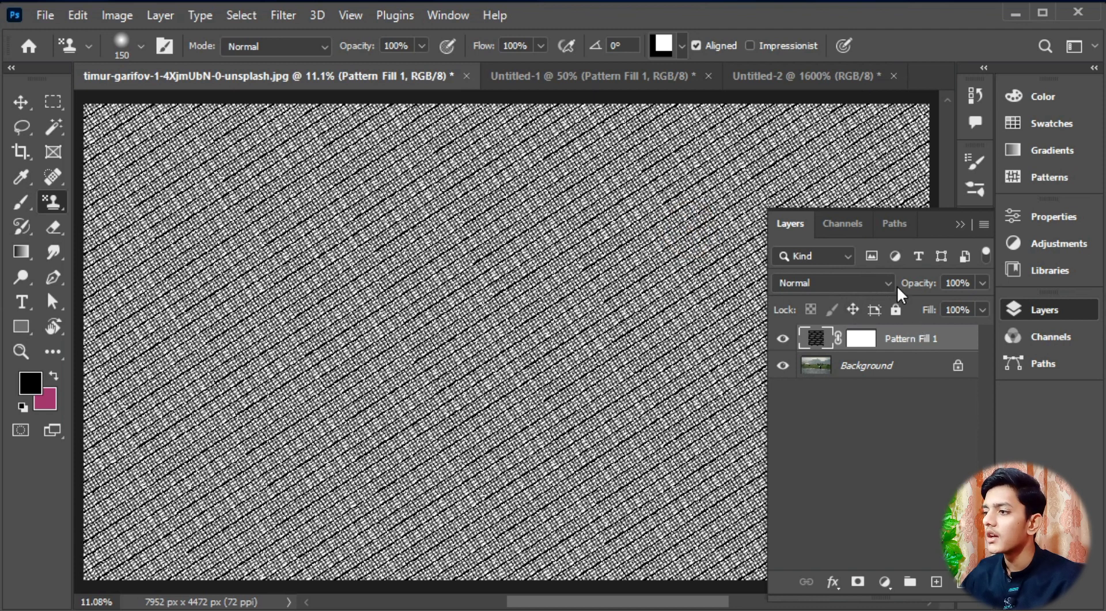
Set Pattern Fill 1 to Multiply blend mode and lower its opacity to 30%
{"action": "left_click", "coordinate": [881, 284]}
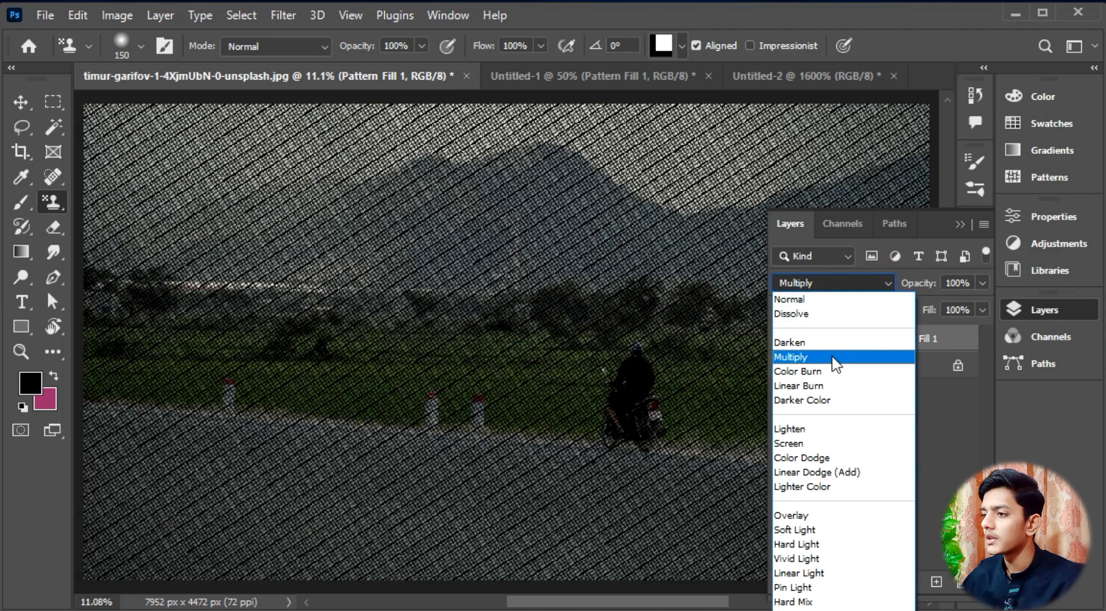
{"action": "left_click", "coordinate": [834, 364]}
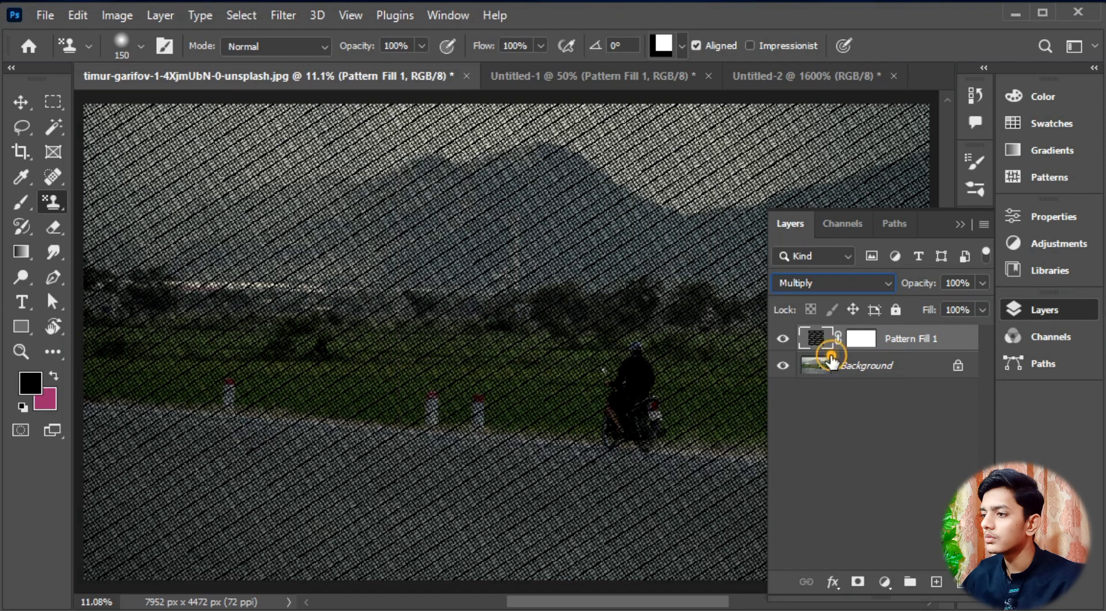
{"action": "left_click", "coordinate": [982, 283]}
{"action": "left_click_drag", "start_coordinate": [978, 306], "coordinate": [946, 306]}
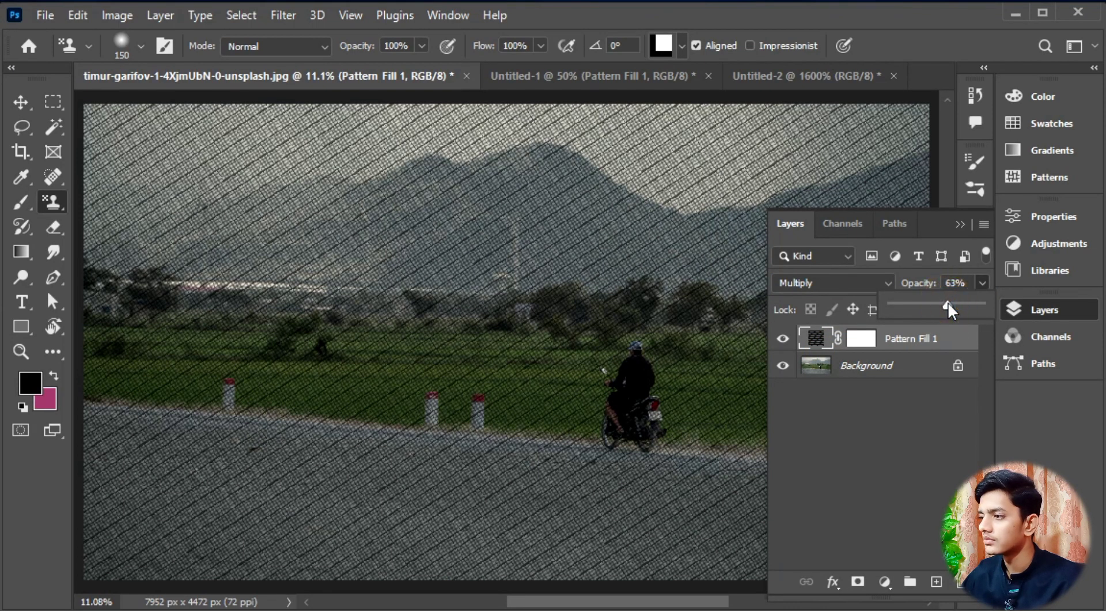
{"action": "left_click_drag", "start_coordinate": [947, 304], "coordinate": [918, 305]}
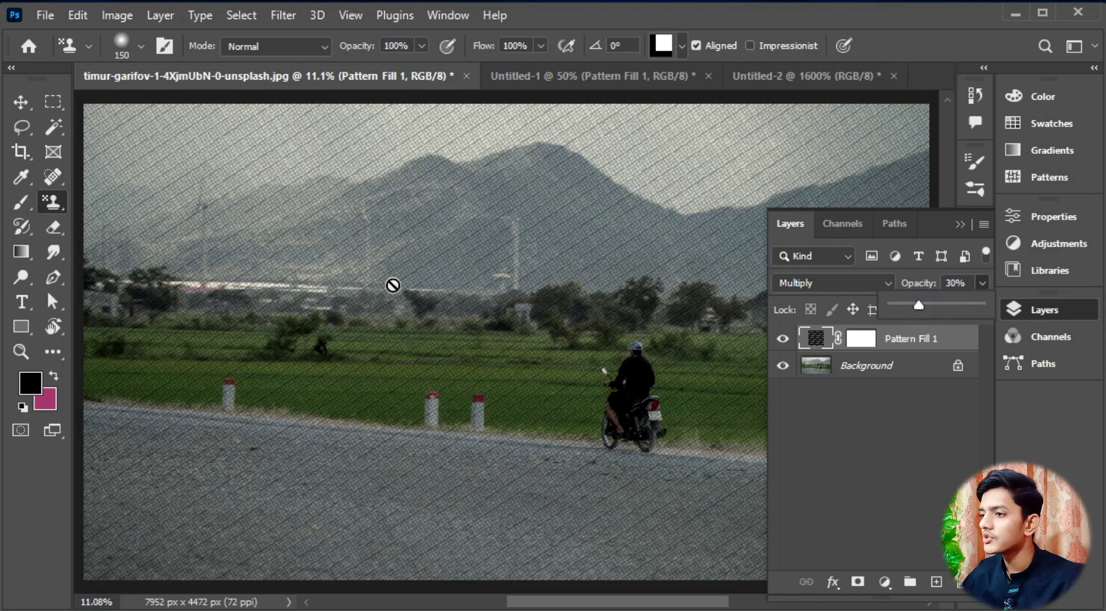
{"action": "left_click", "coordinate": [276, 39]}
{"action": "left_click", "coordinate": [482, 152]}
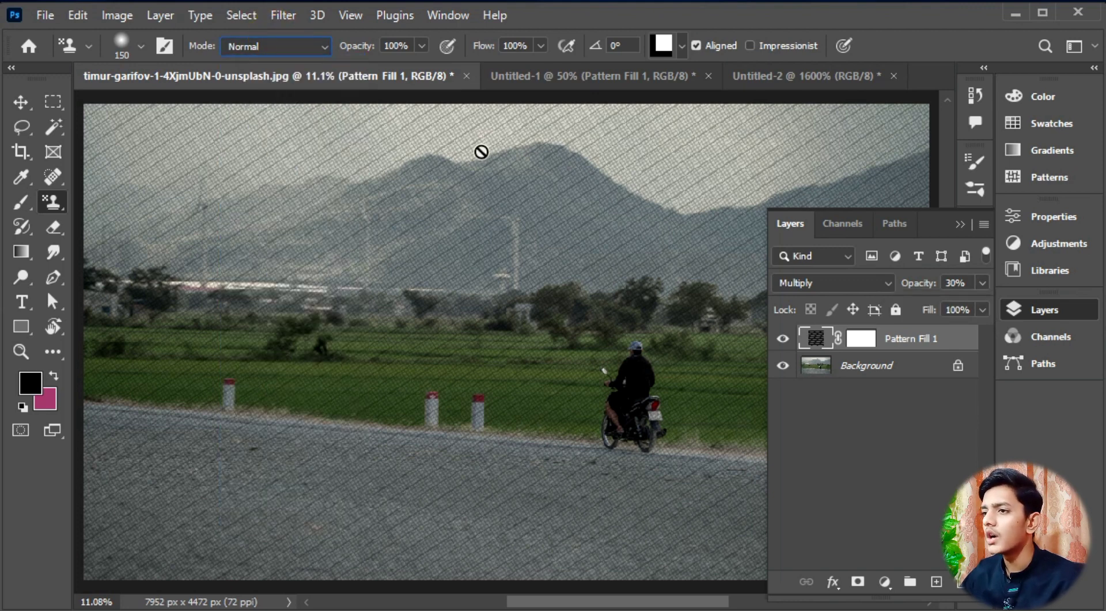
Switch to the Untitled-2 tile document and add a new empty Layer 1
{"action": "left_click", "coordinate": [959, 226]}
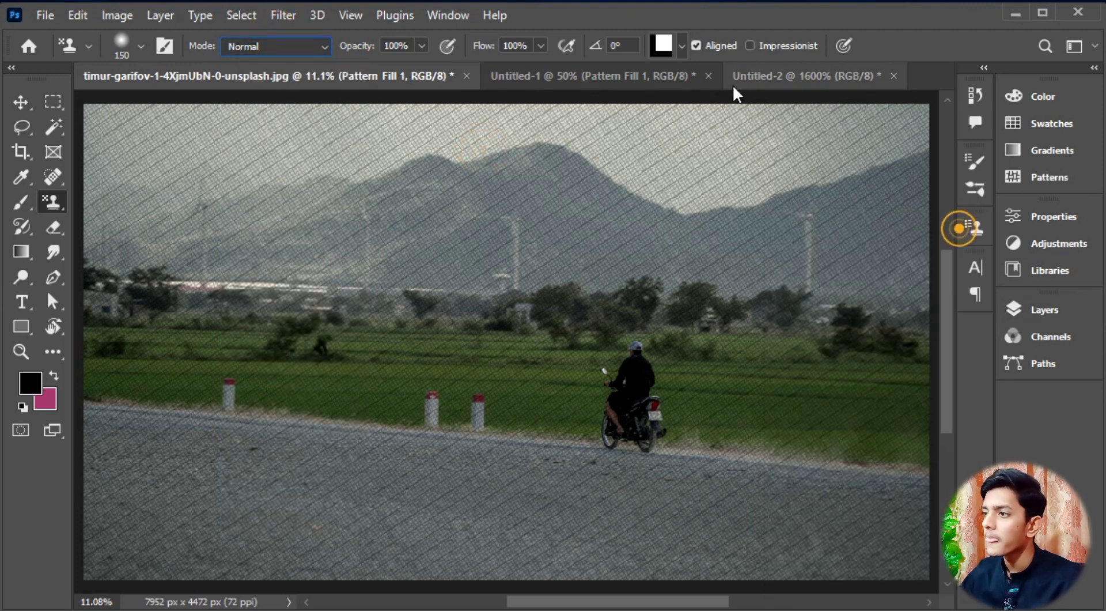
{"action": "left_click", "coordinate": [631, 72]}
{"action": "left_click", "coordinate": [839, 77]}
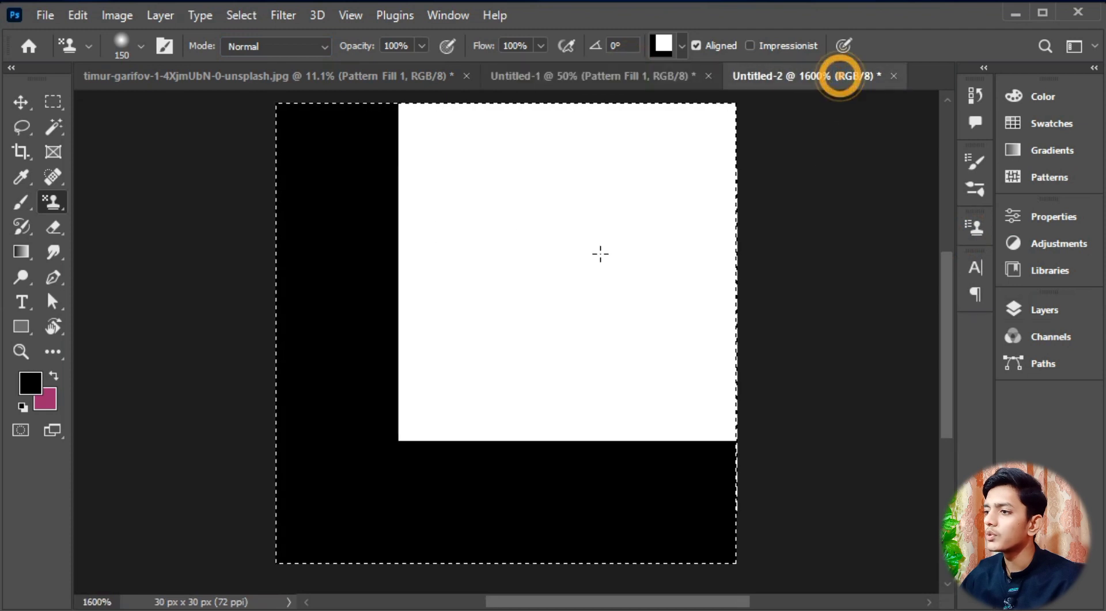
{"action": "left_click", "coordinate": [1050, 300]}
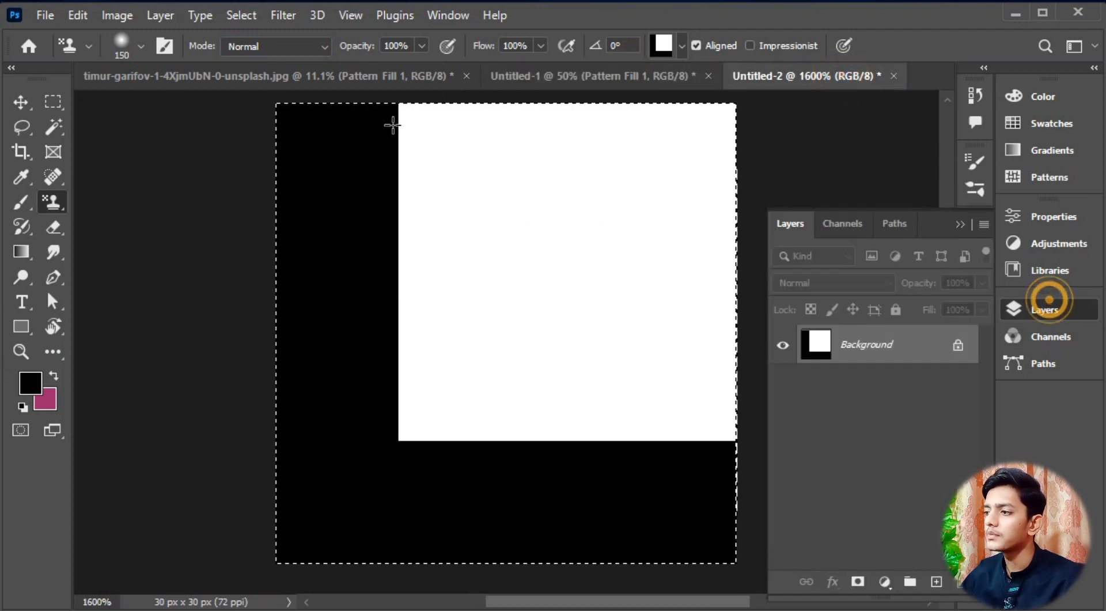
{"action": "left_click", "coordinate": [162, 85]}
{"action": "left_click", "coordinate": [812, 81]}
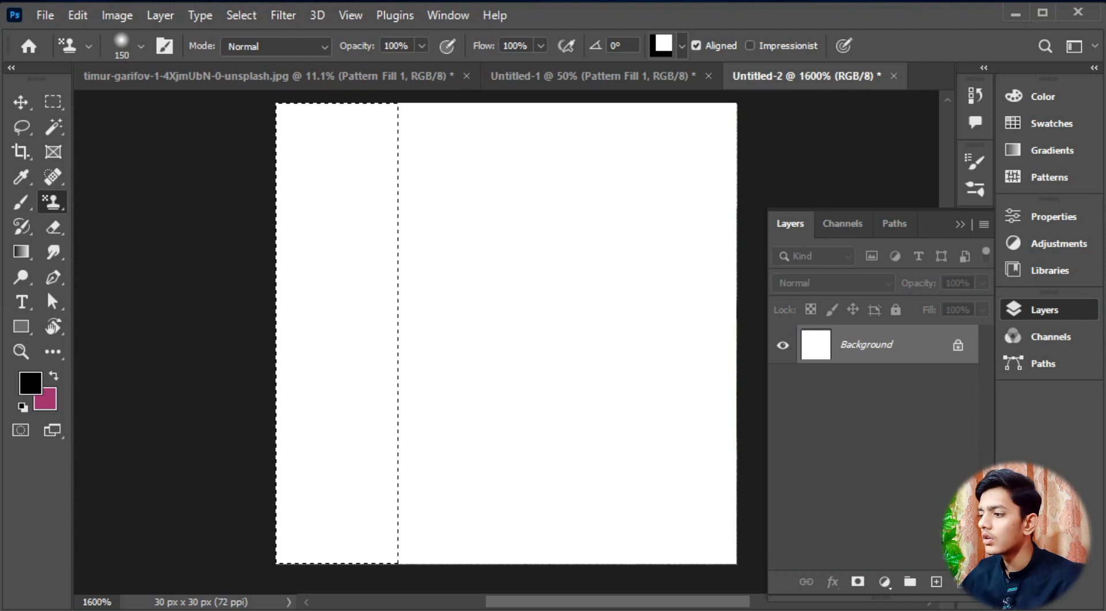
{"action": "left_click", "coordinate": [935, 582]}
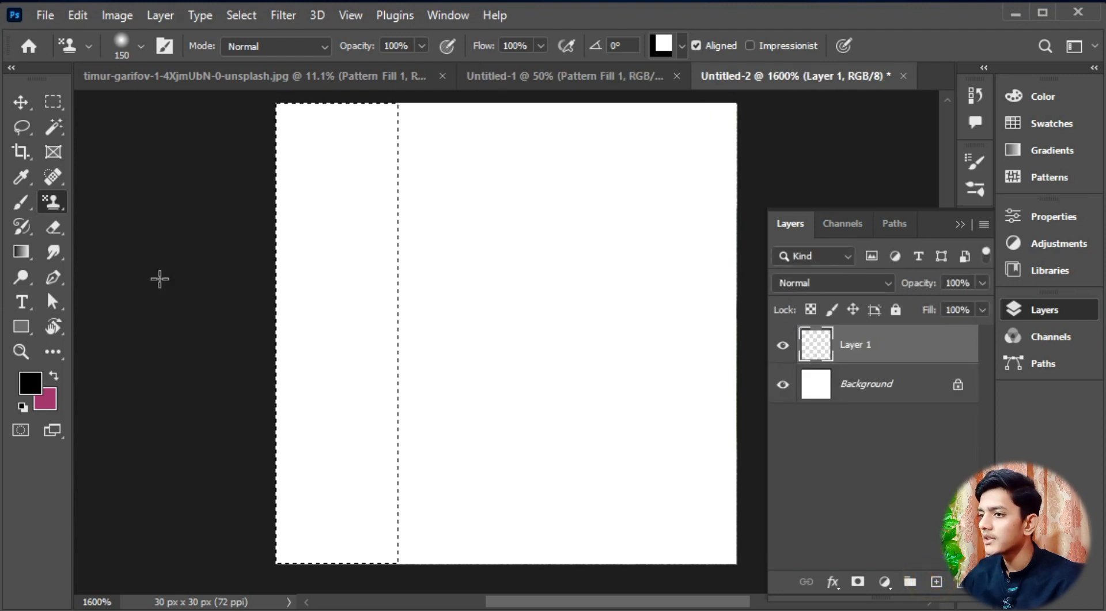
Brush the selected left column solid black and clear the selection
{"action": "left_click", "coordinate": [22, 202]}
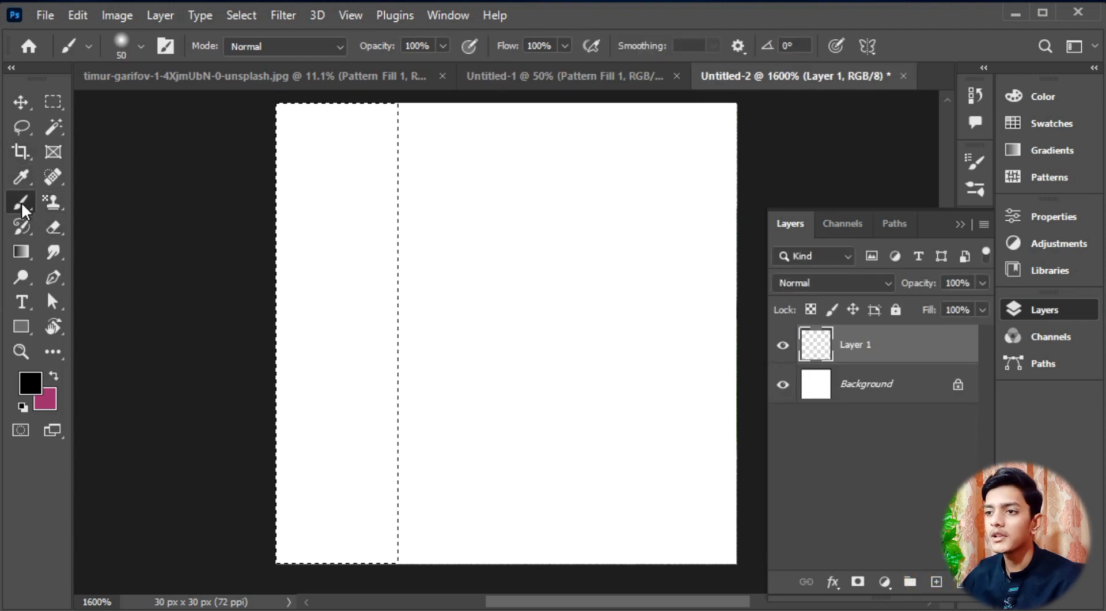
{"action": "left_click", "coordinate": [265, 127]}
{"action": "left_click_drag", "start_coordinate": [586, 329], "coordinate": [421, 605]}
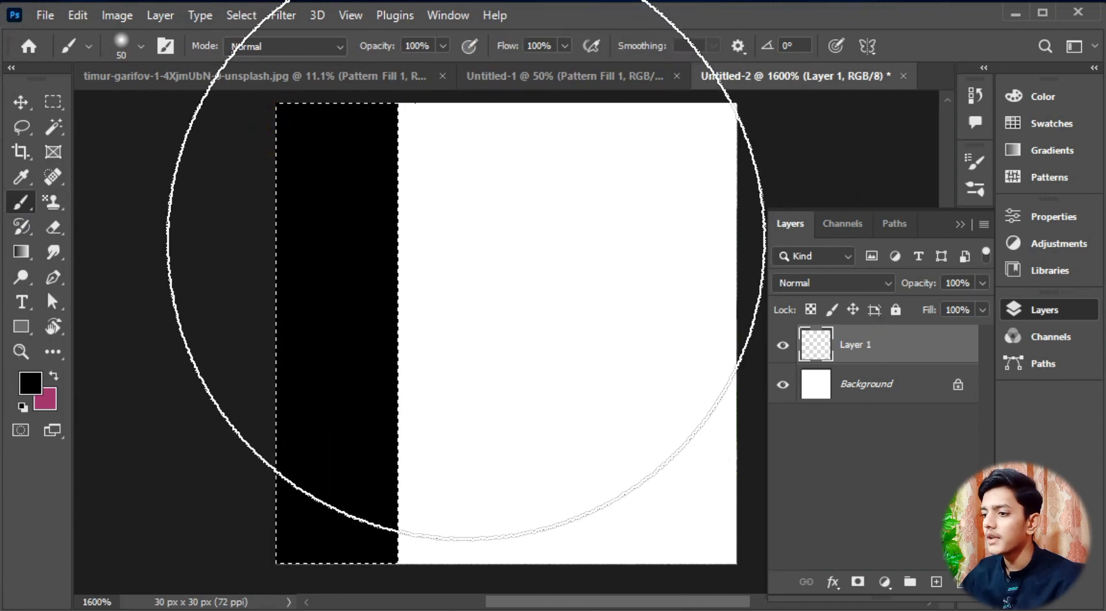
{"action": "key", "text": "ctrl+d"}
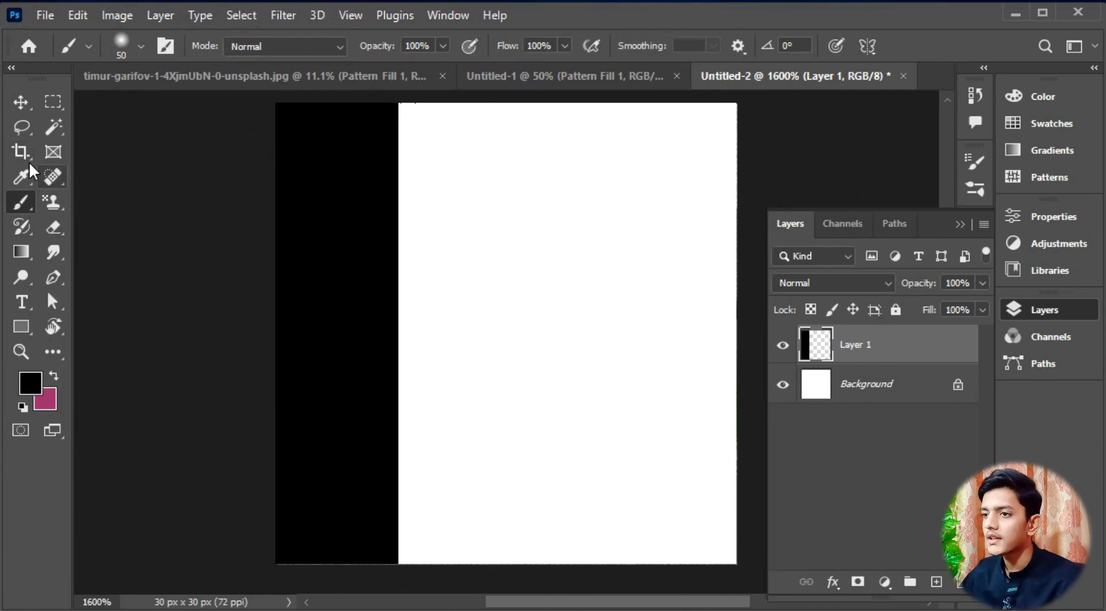
{"action": "left_click", "coordinate": [45, 103]}
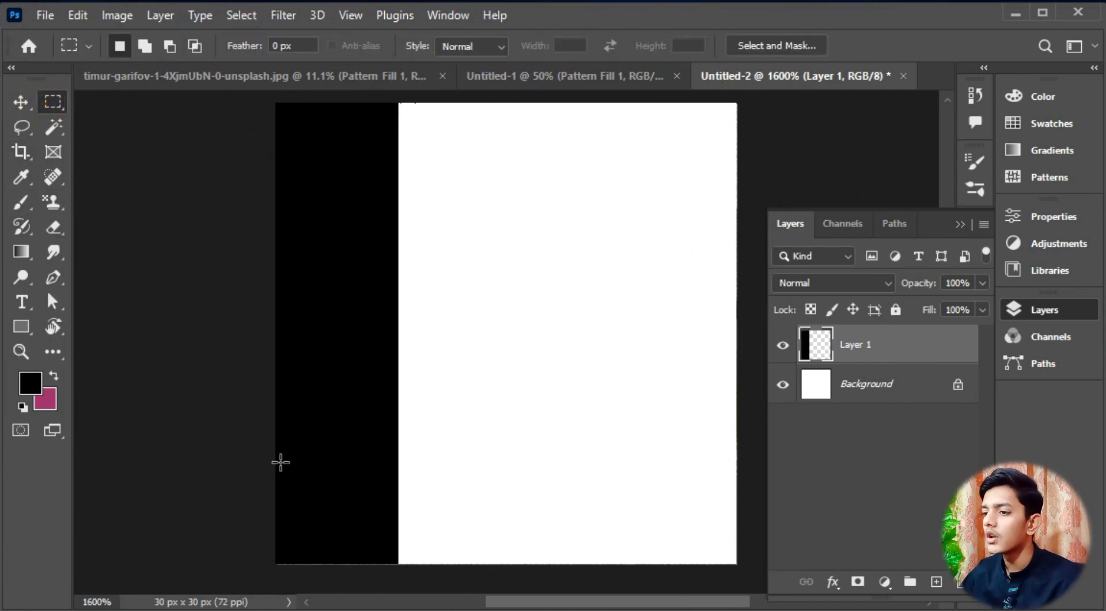
Select the tile's bottom strip and paint it light purple #b08ee7
{"action": "left_click_drag", "start_coordinate": [272, 457], "coordinate": [746, 563]}
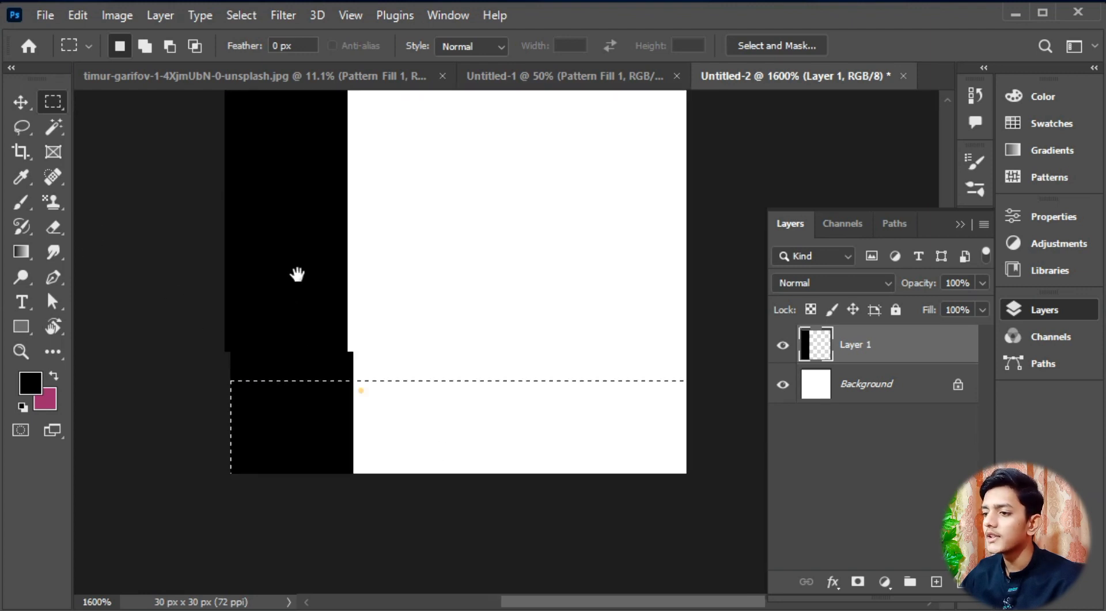
{"action": "left_click_drag", "start_coordinate": [297, 274], "coordinate": [291, 204]}
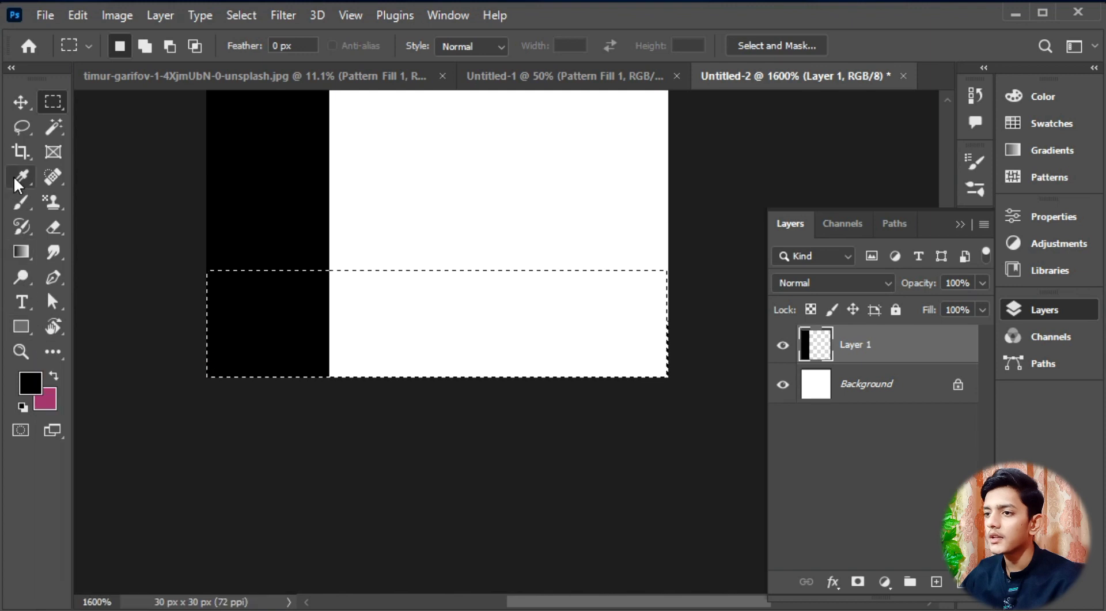
{"action": "left_click", "coordinate": [23, 208]}
{"action": "left_click", "coordinate": [29, 383]}
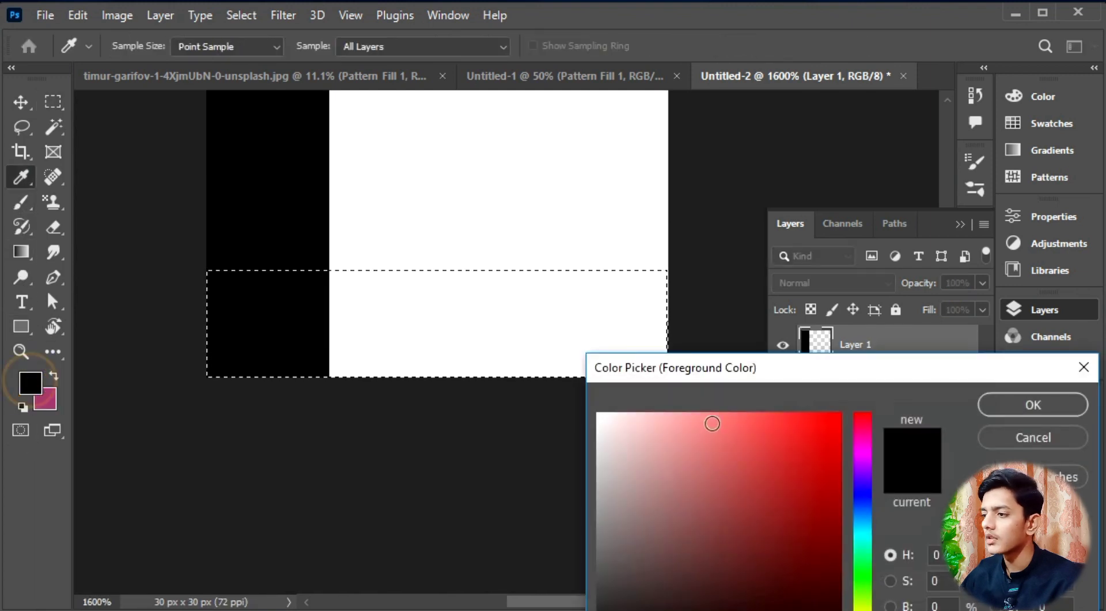
{"action": "left_click", "coordinate": [865, 478]}
{"action": "left_click_drag", "start_coordinate": [817, 385], "coordinate": [735, 205]}
{"action": "left_click", "coordinate": [721, 271]}
{"action": "left_click", "coordinate": [614, 261]}
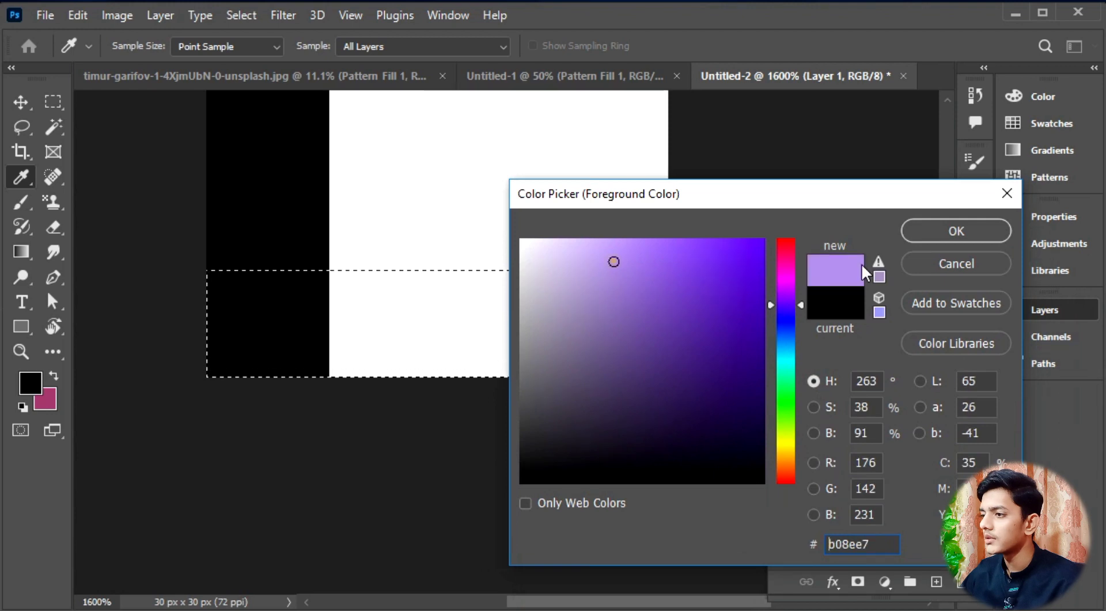
{"action": "left_click", "coordinate": [952, 232]}
{"action": "left_click_drag", "start_coordinate": [568, 333], "coordinate": [507, 276]}
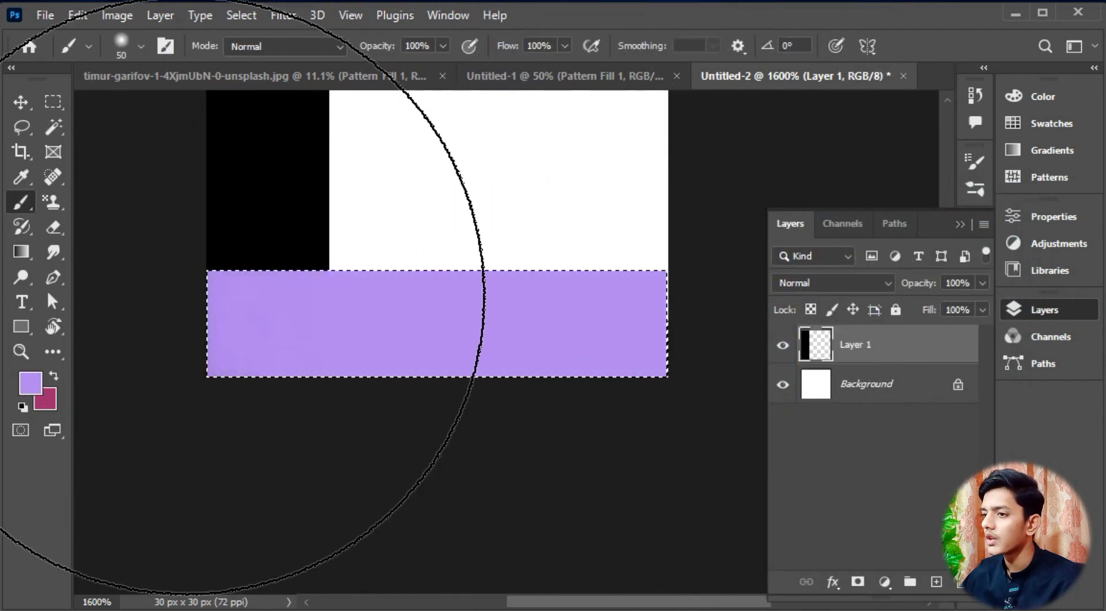
Hide the white Background layer so the tile shows transparency
{"action": "scroll", "coordinate": [541, 316], "scroll_direction": "up", "scroll_amount": 3}
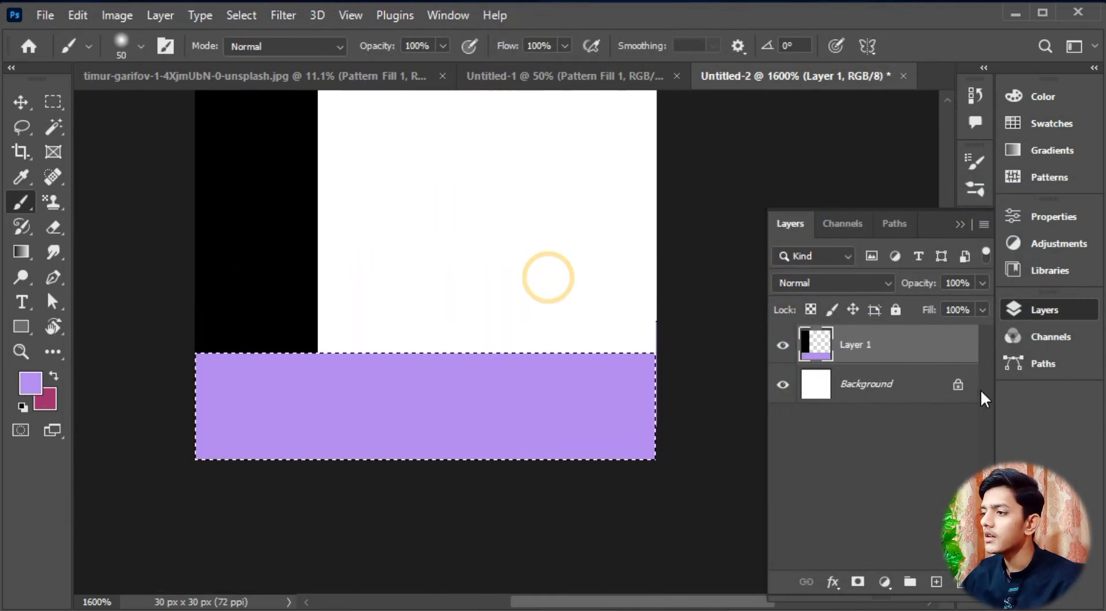
{"action": "left_click", "coordinate": [782, 385]}
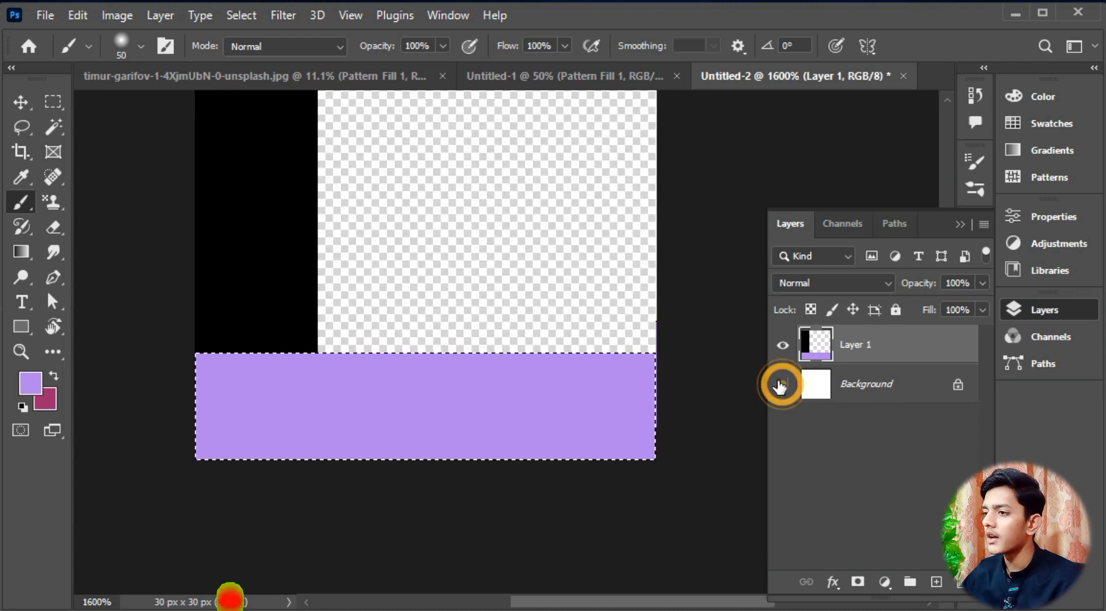
{"action": "left_click", "coordinate": [21, 102]}
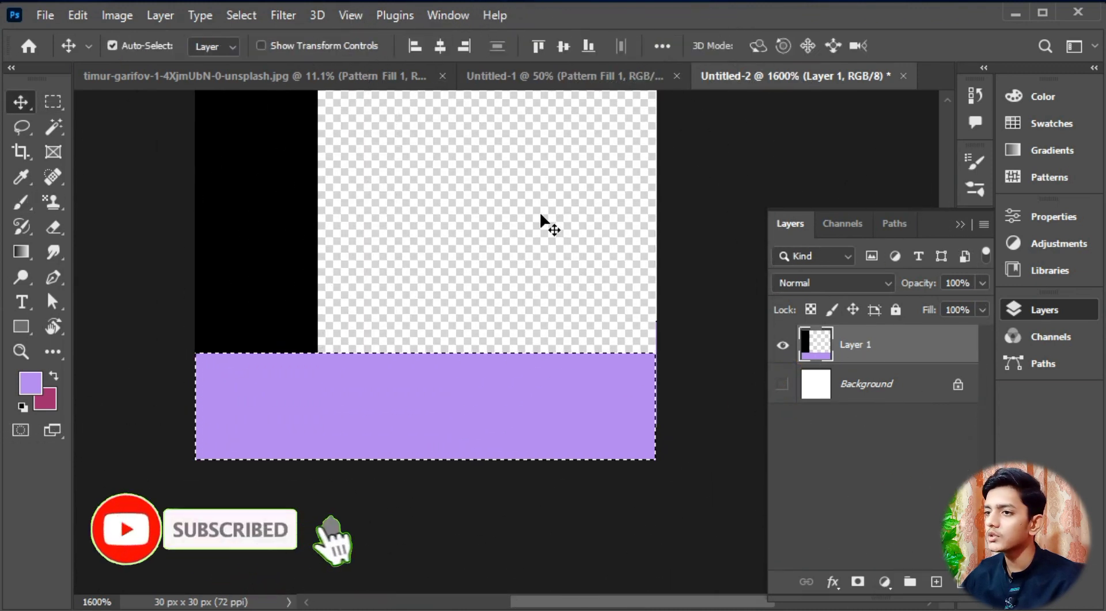
Select the whole black-and-purple tile and save it as a new pattern named '3'
{"action": "left_click", "coordinate": [78, 15]}
{"action": "left_click_drag", "start_coordinate": [317, 207], "coordinate": [316, 267]}
{"action": "key", "text": "ctrl+a"}
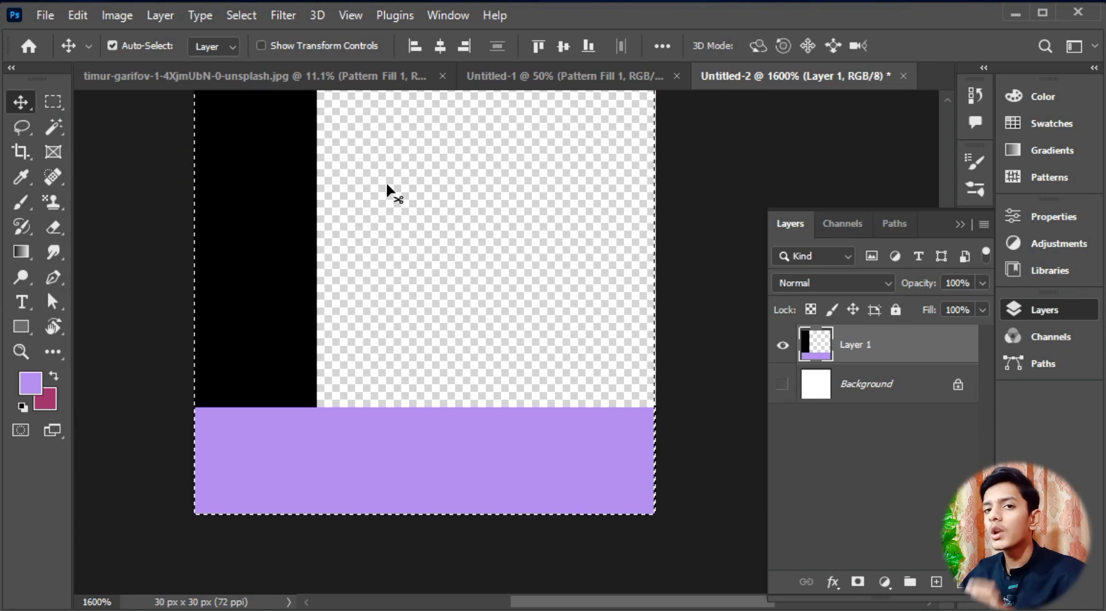
{"action": "left_click", "coordinate": [89, 15]}
{"action": "left_click", "coordinate": [191, 523]}
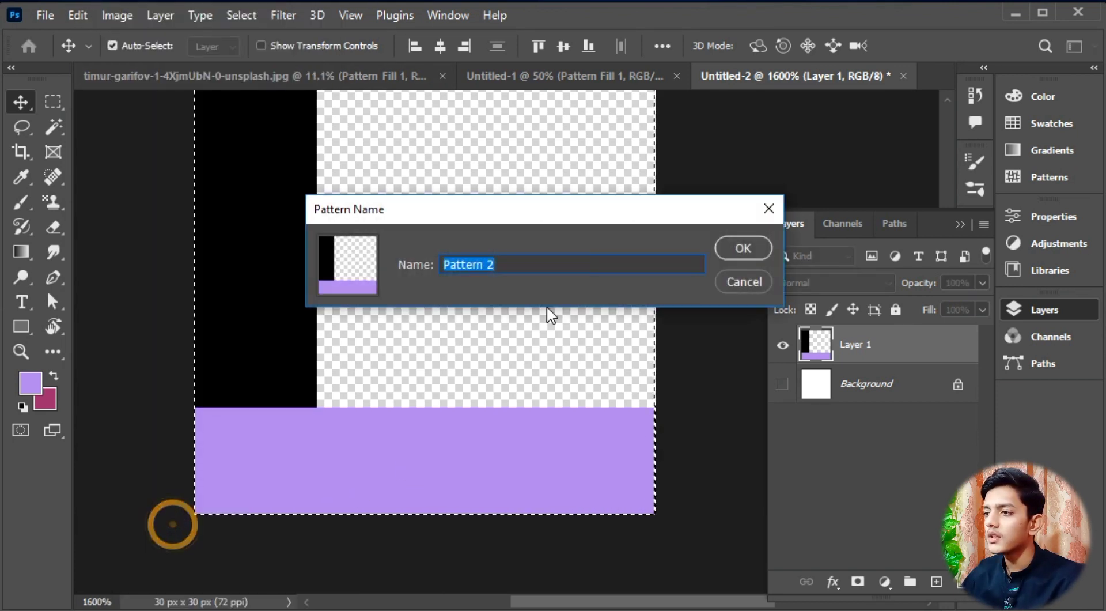
{"action": "key", "text": "BackSpace"}
{"action": "type", "text": "3"}
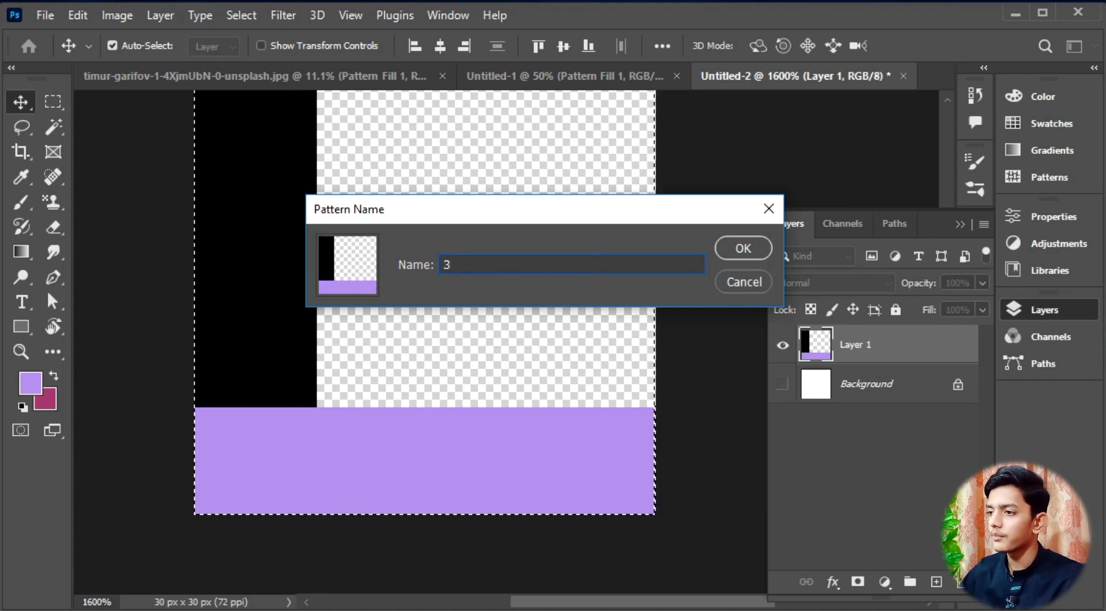
{"action": "left_click", "coordinate": [743, 245]}
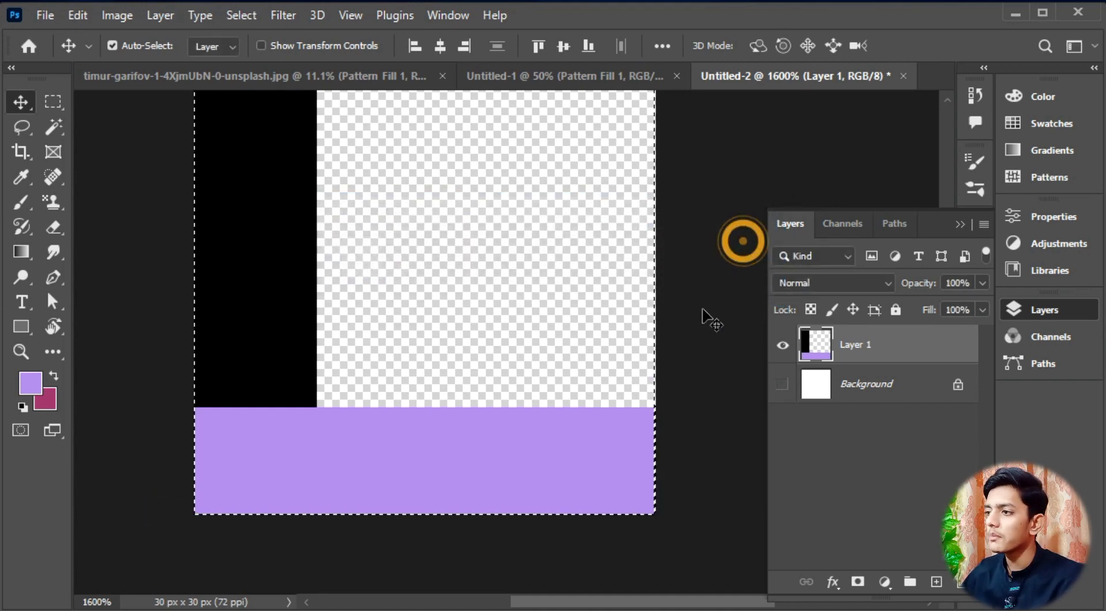
In the motorcycle photo, delete the Pattern Fill 1 layer and add a new Pattern Fill layer
{"action": "left_click", "coordinate": [279, 78]}
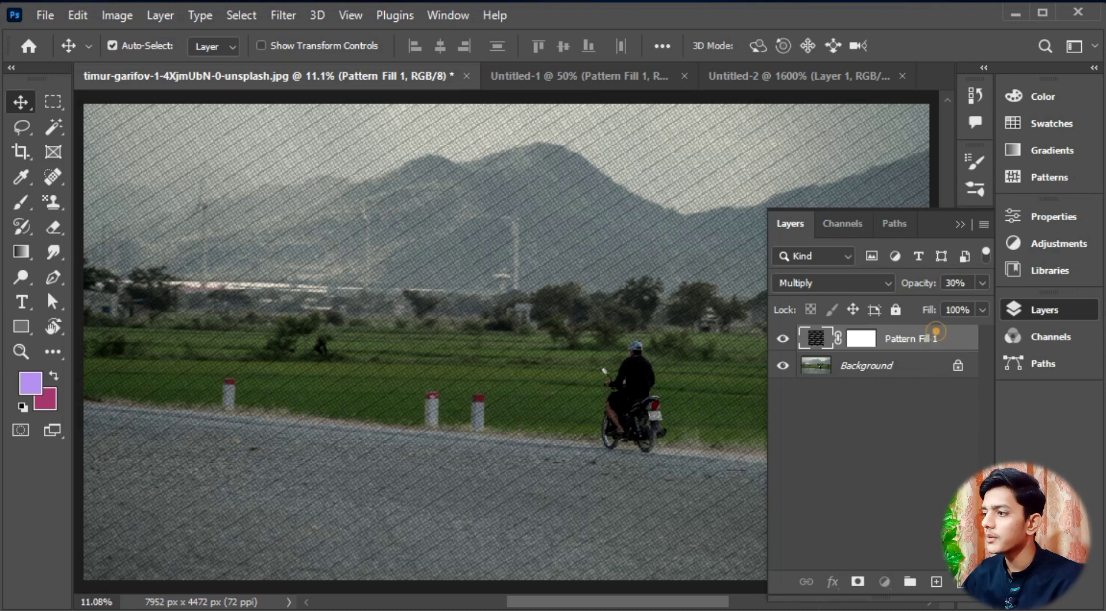
{"action": "left_click_drag", "start_coordinate": [936, 338], "coordinate": [961, 581]}
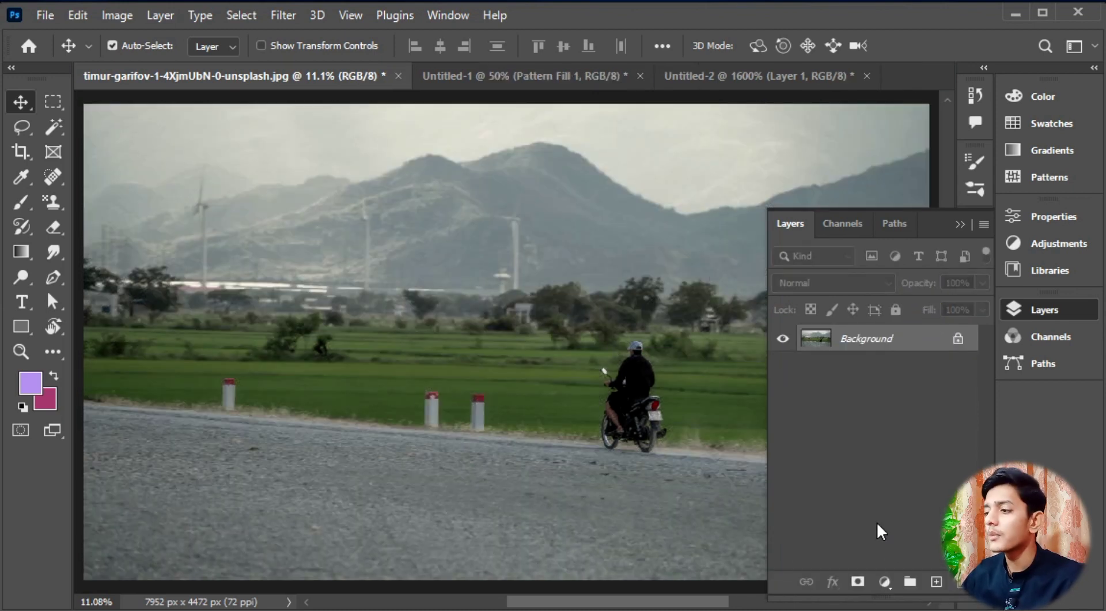
{"action": "left_click", "coordinate": [885, 581]}
{"action": "left_click", "coordinate": [910, 279]}
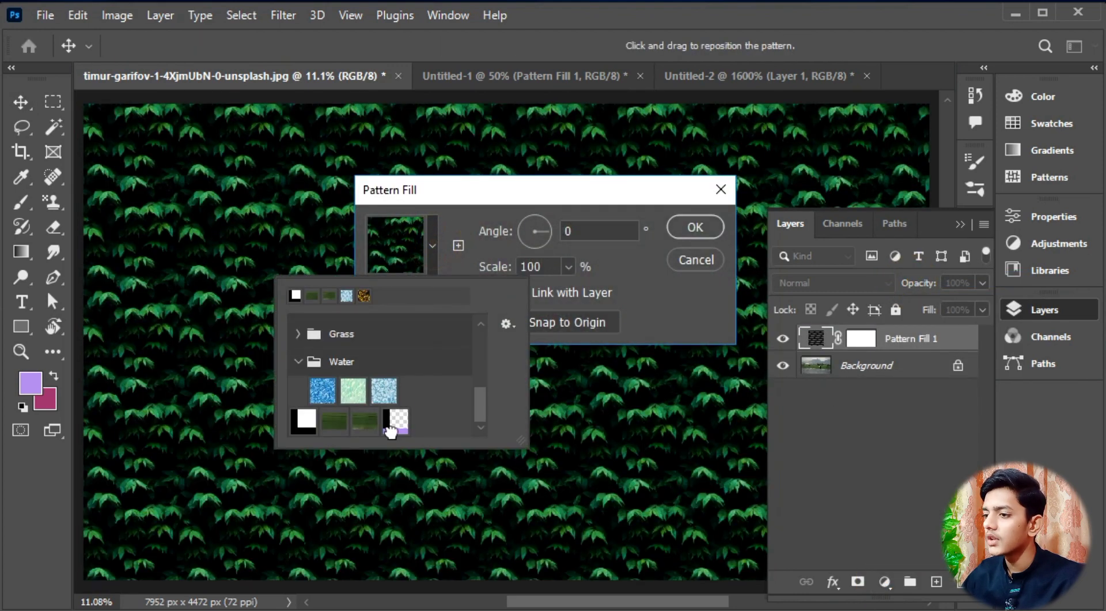
Apply the custom purple-and-black pattern '3' at a -46.64° angle and 286% scale
{"action": "left_click", "coordinate": [395, 423]}
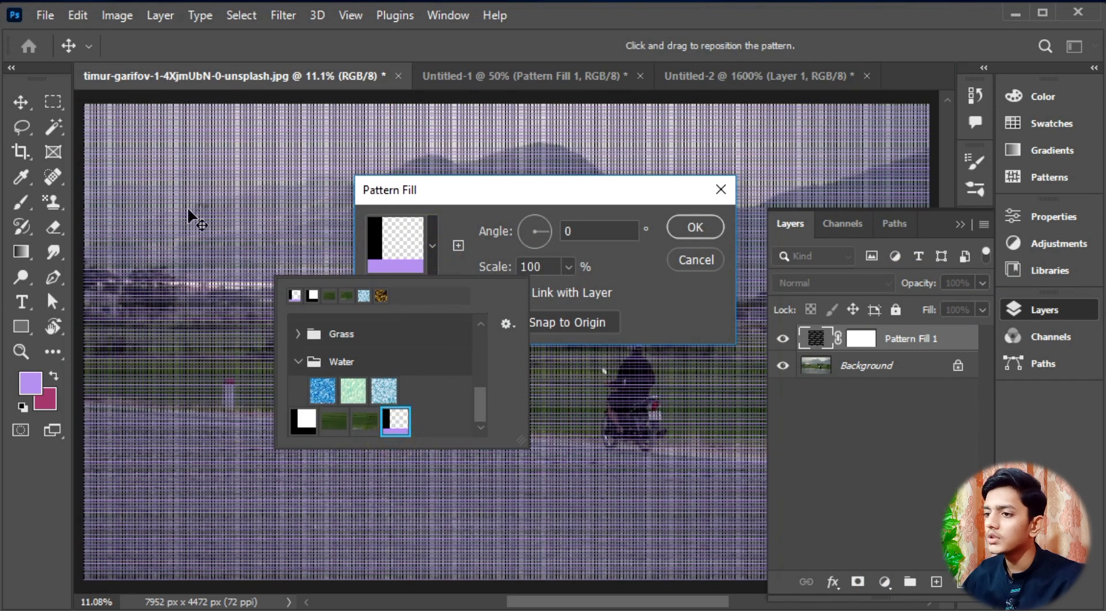
{"action": "left_click", "coordinate": [541, 233]}
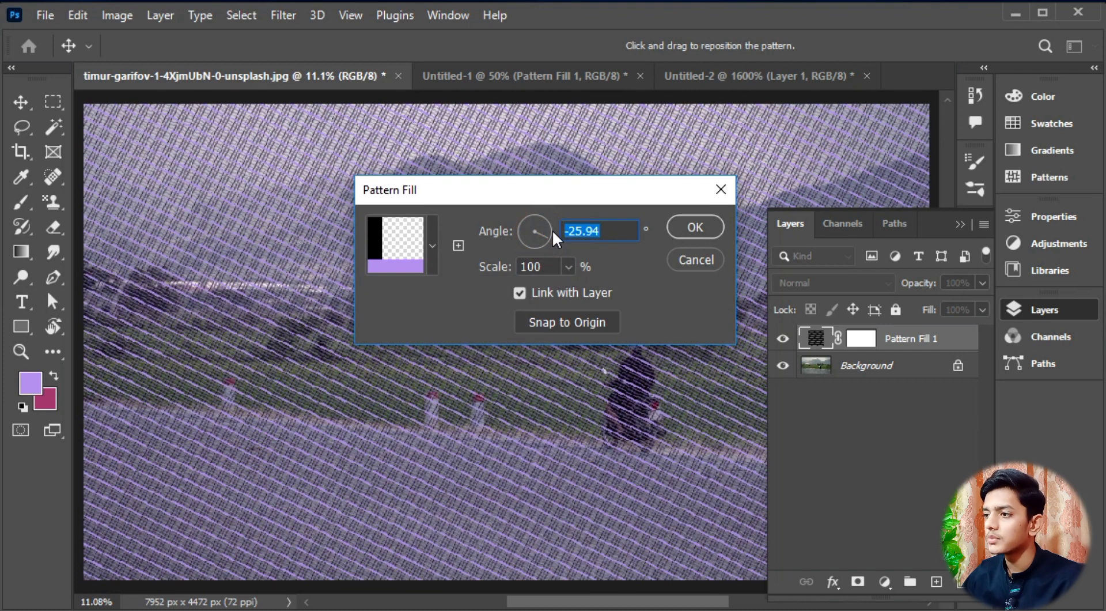
{"action": "left_click_drag", "start_coordinate": [549, 238], "coordinate": [564, 233]}
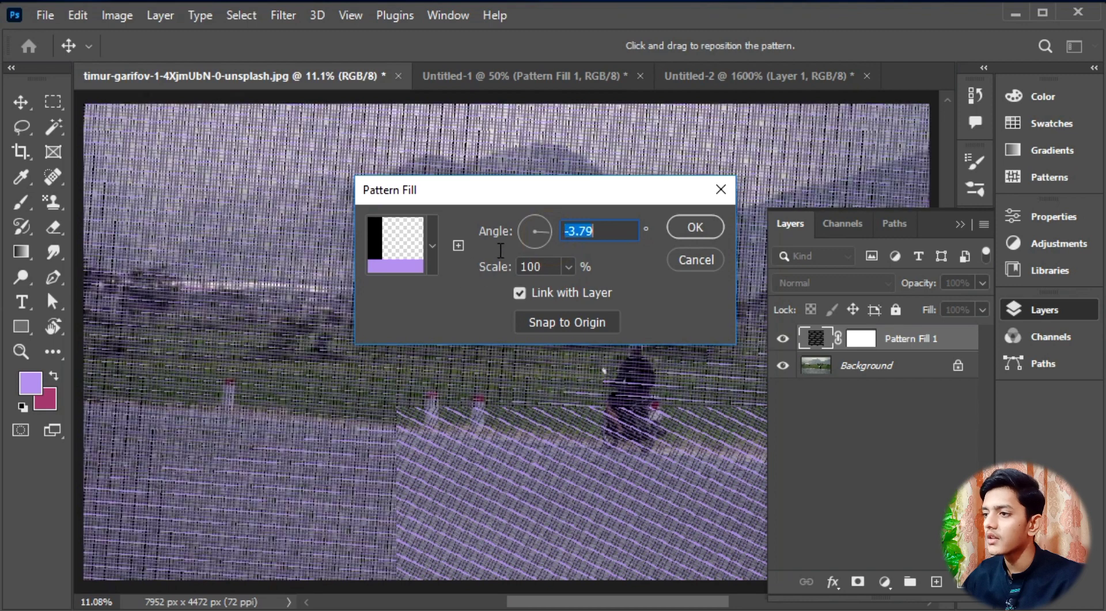
{"action": "left_click_drag", "start_coordinate": [548, 240], "coordinate": [549, 245]}
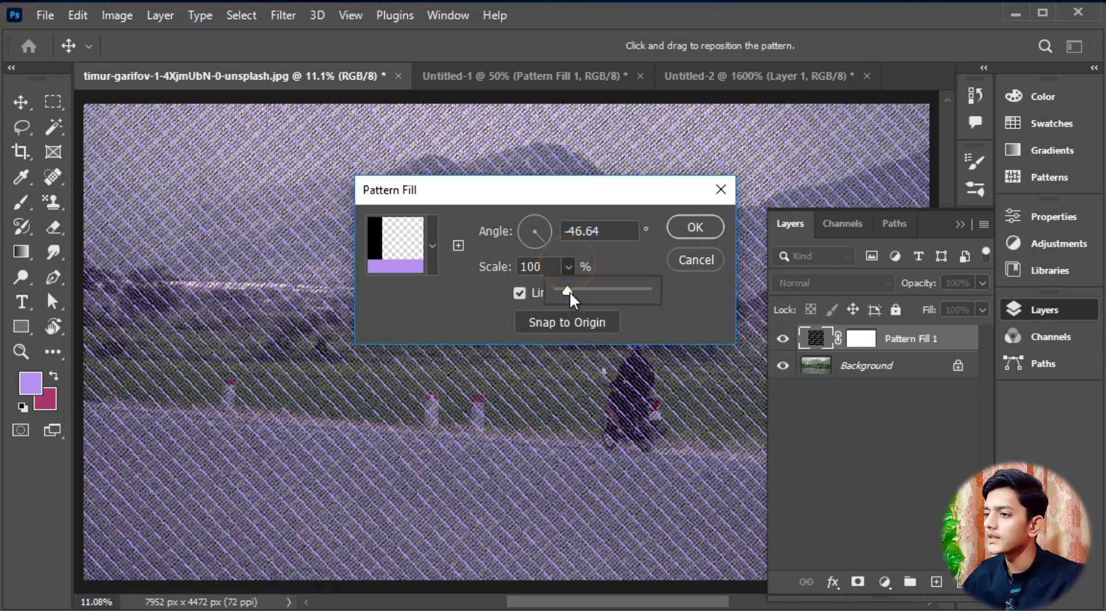
{"action": "mouse_move", "coordinate": [569, 292]}
{"action": "left_mouse_down"}
{"action": "mouse_move", "coordinate": [594, 292]}
{"action": "mouse_move", "coordinate": [584, 291]}
{"action": "left_mouse_up"}
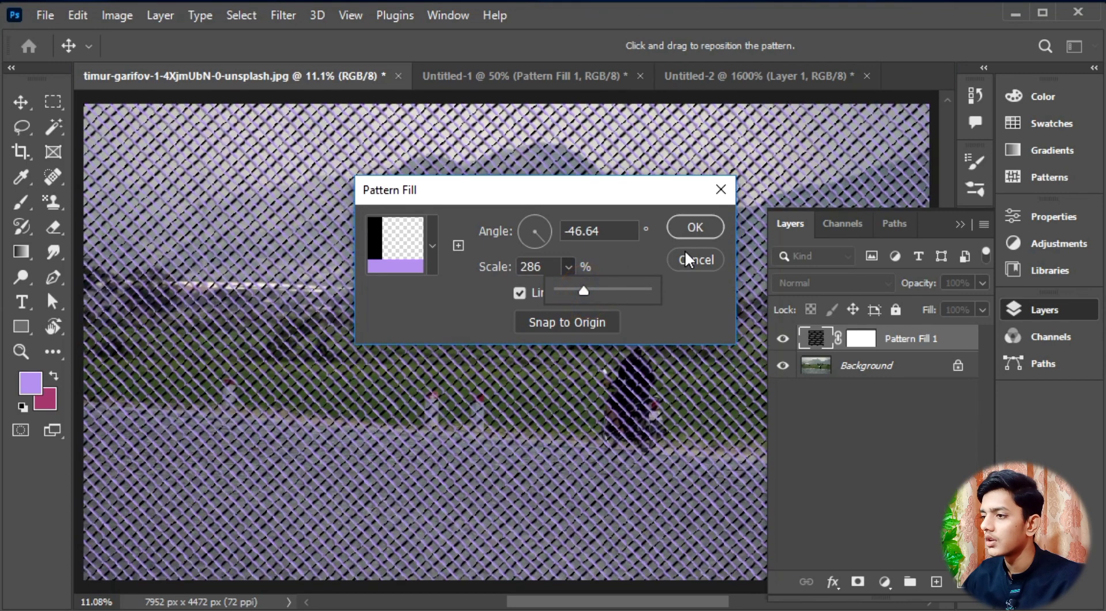
{"action": "left_click", "coordinate": [691, 229]}
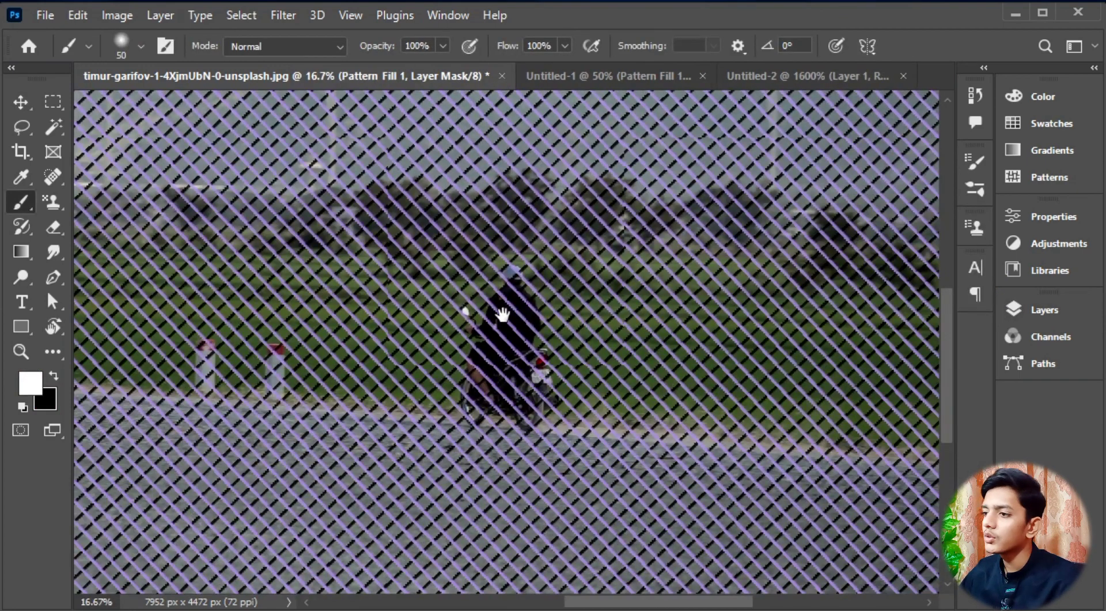
{"action": "left_click_drag", "start_coordinate": [503, 314], "coordinate": [513, 296]}
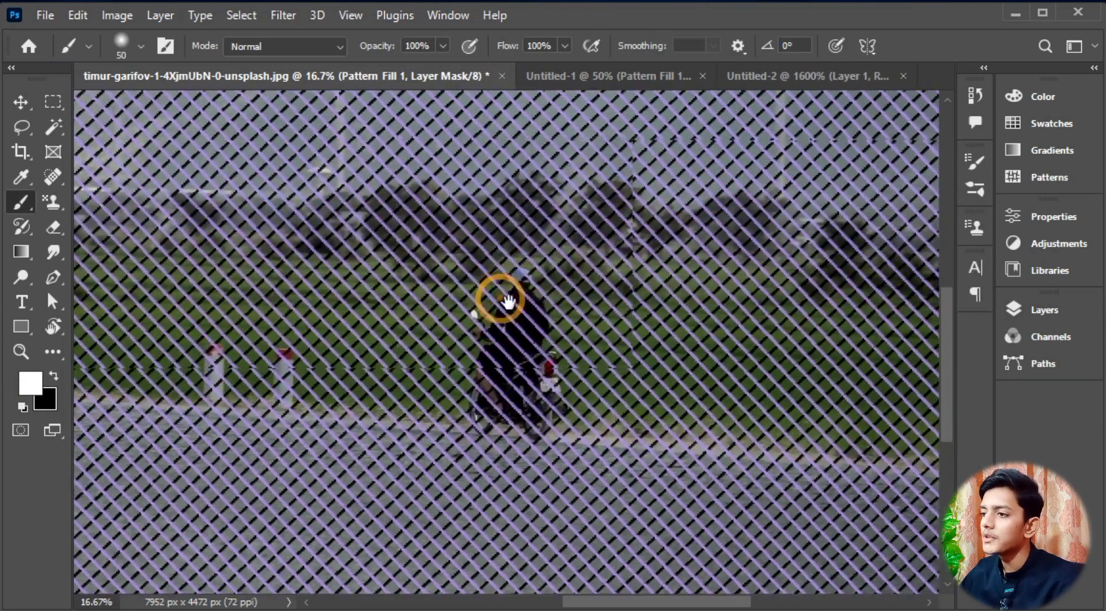
{"action": "scroll", "coordinate": [552, 297], "scroll_direction": "down", "scroll_amount": 1}
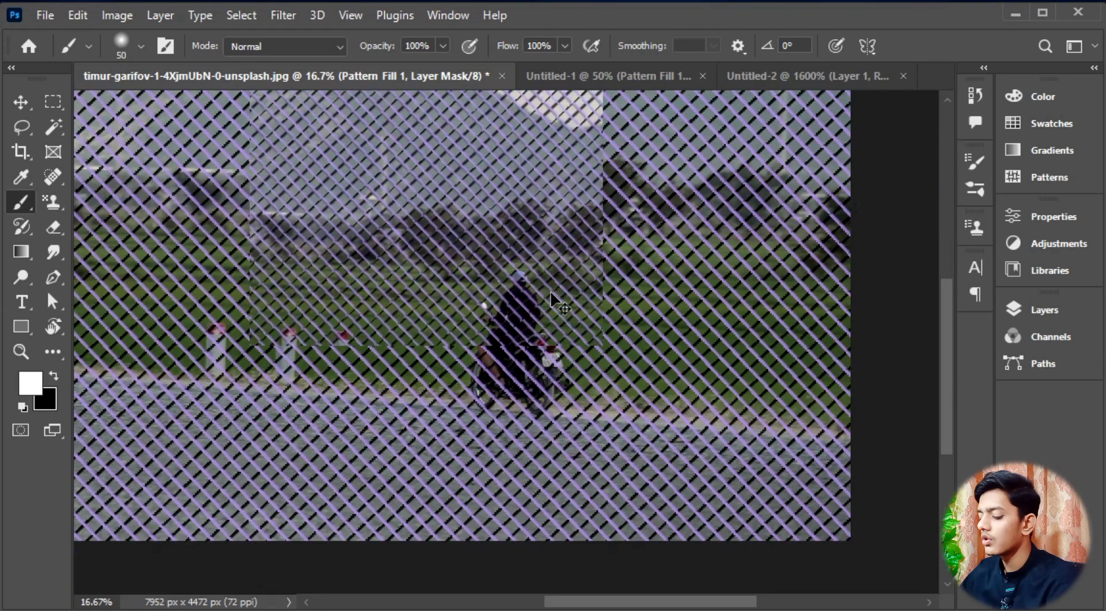